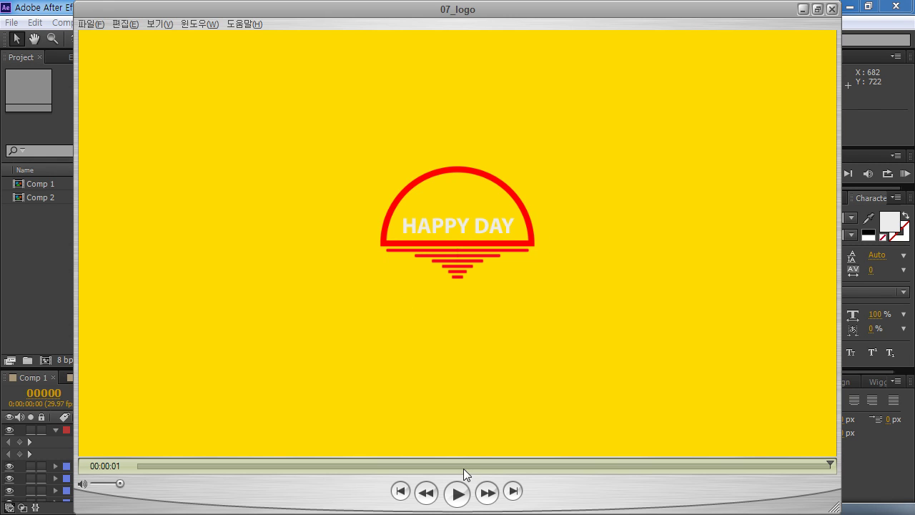
Play the finished HAPPY DAY logo animation as a reference, and minimize the video player
{"action": "key", "text": "space"}
{"action": "left_click", "coordinate": [458, 492]}
{"action": "left_click", "coordinate": [454, 492]}
{"action": "left_click", "coordinate": [458, 494]}
{"action": "left_click", "coordinate": [803, 10]}
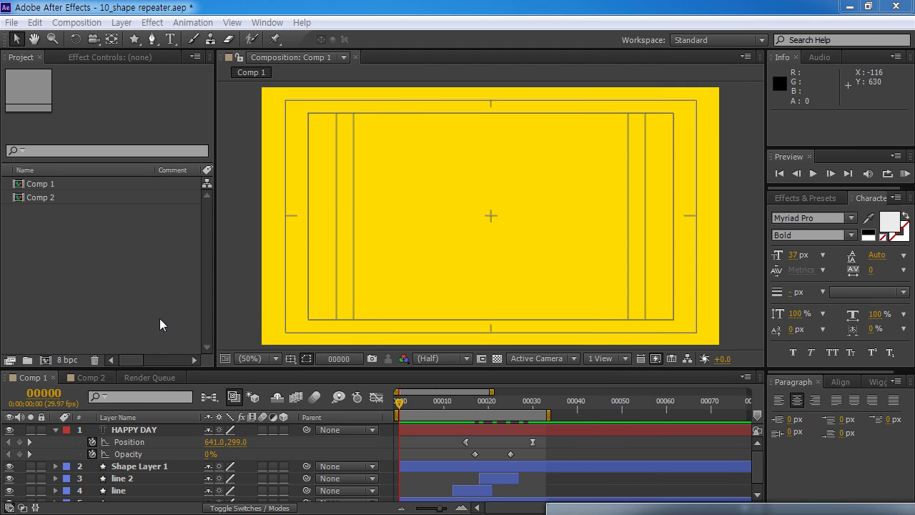
Create a new composition with the HDV/HDTV 720 29.97 preset and a duration of 100 frames
{"action": "left_click", "coordinate": [583, 444]}
{"action": "left_click", "coordinate": [95, 257]}
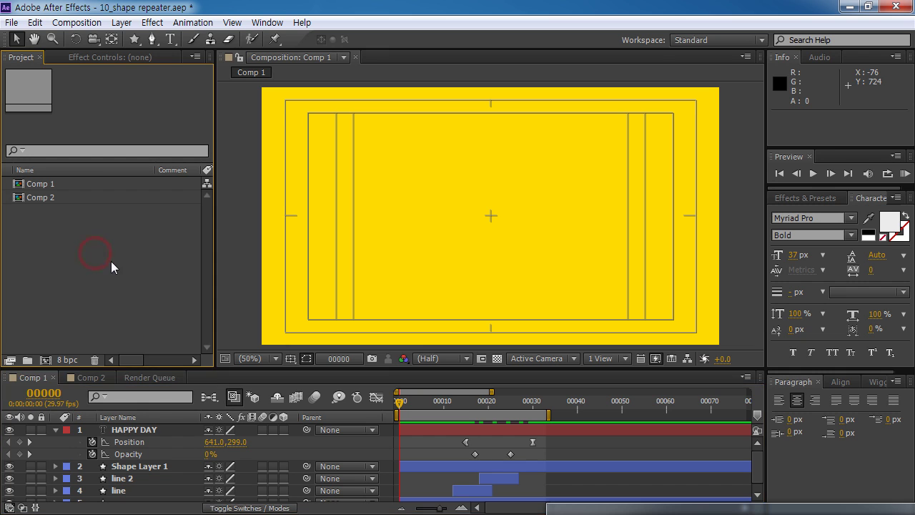
{"action": "left_click", "coordinate": [45, 361]}
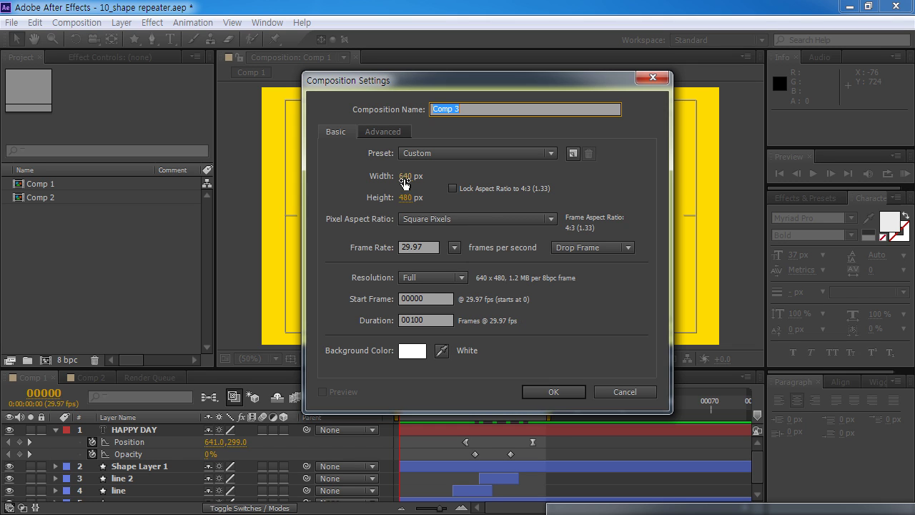
{"action": "left_click", "coordinate": [438, 152]}
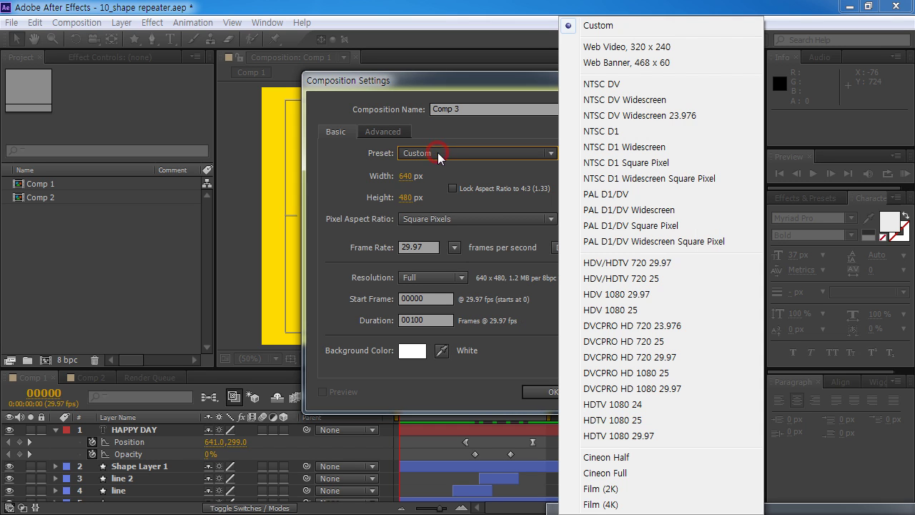
{"action": "left_click", "coordinate": [649, 263]}
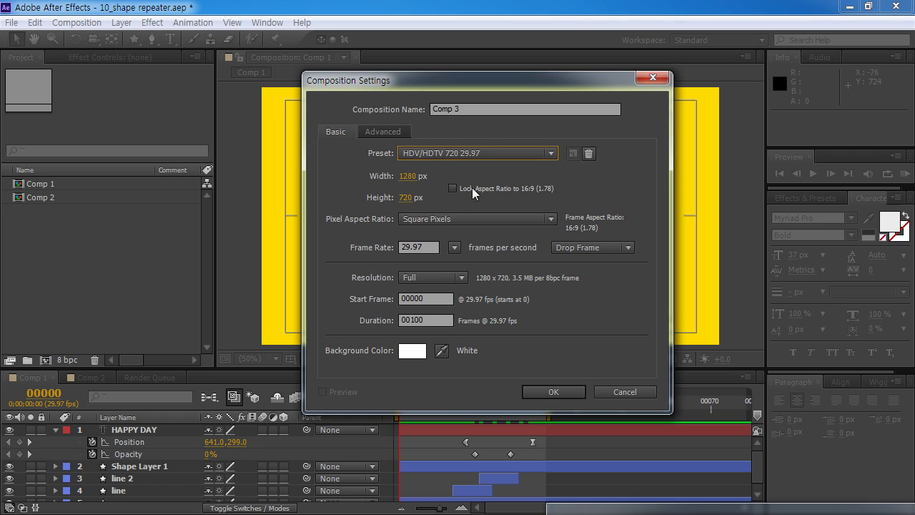
{"action": "left_click", "coordinate": [434, 319]}
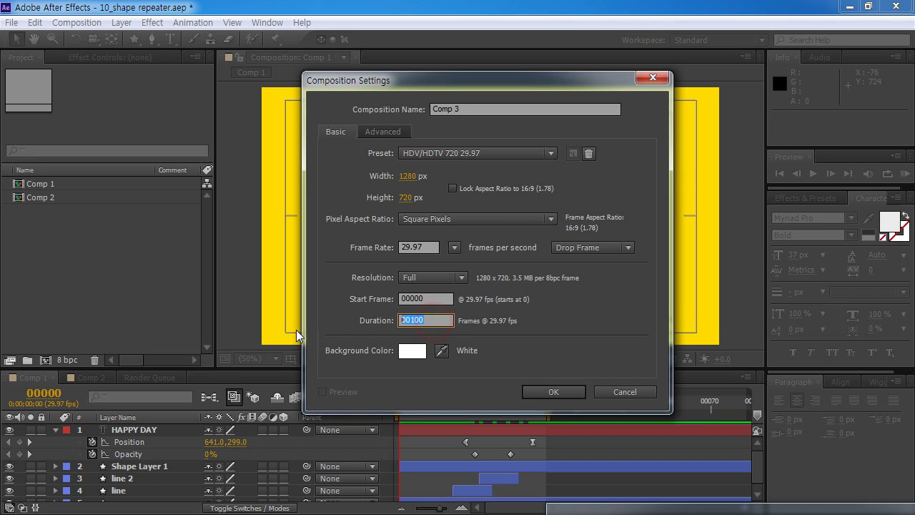
{"action": "left_click", "coordinate": [565, 393]}
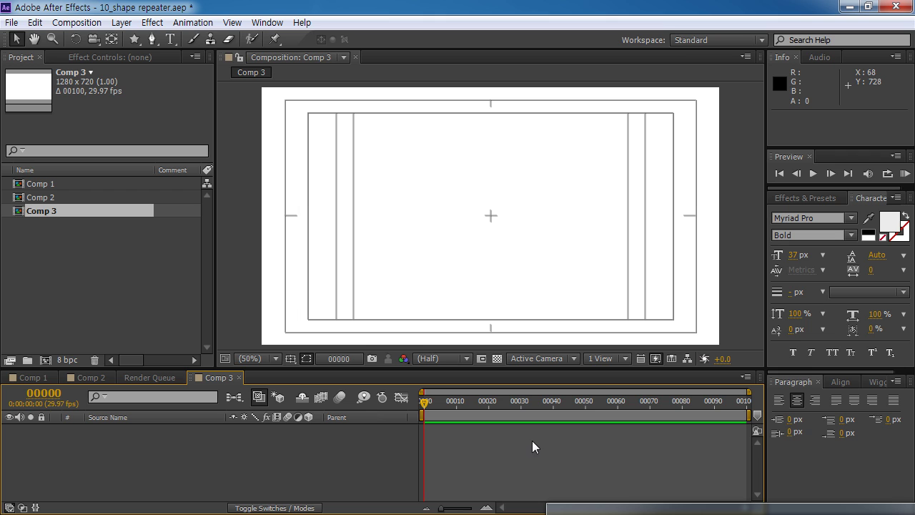
Set the new composition's background color to yellow-orange FFC209
{"action": "key", "text": "ctrl+k"}
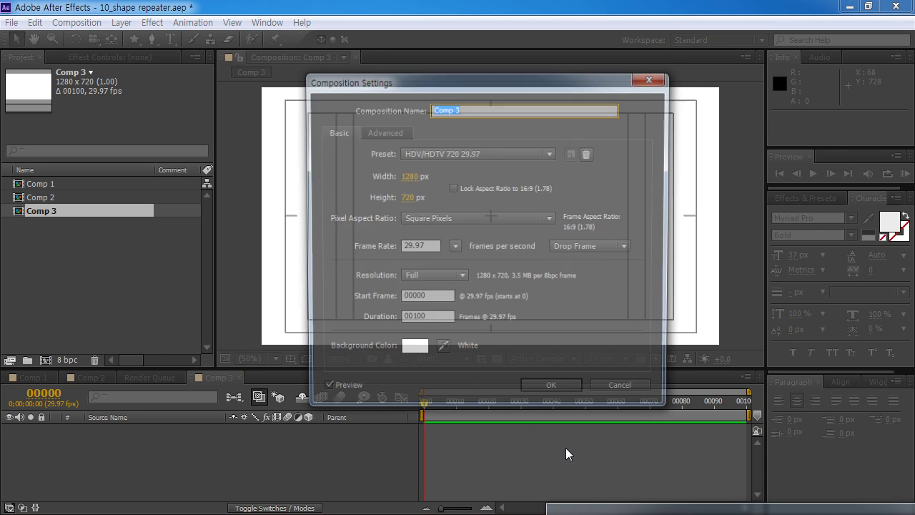
{"action": "left_click", "coordinate": [413, 351]}
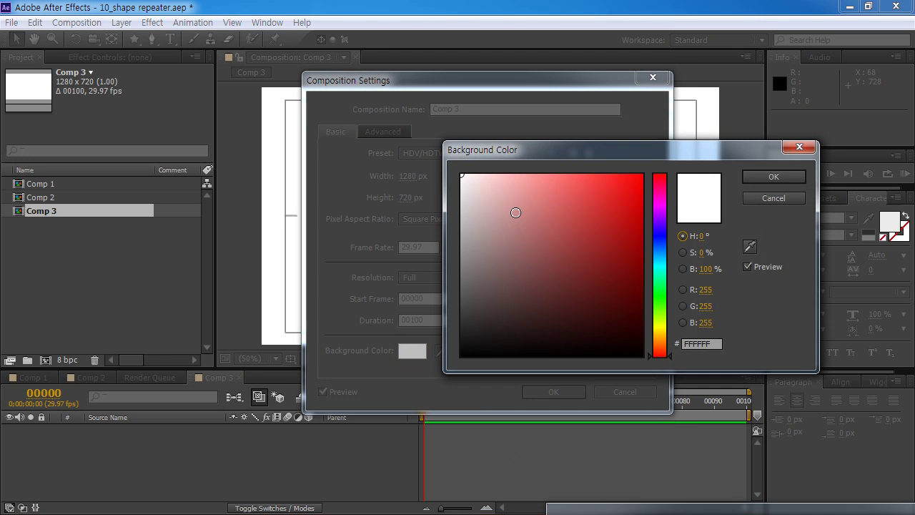
{"action": "left_click", "coordinate": [665, 333]}
{"action": "left_click", "coordinate": [636, 173]}
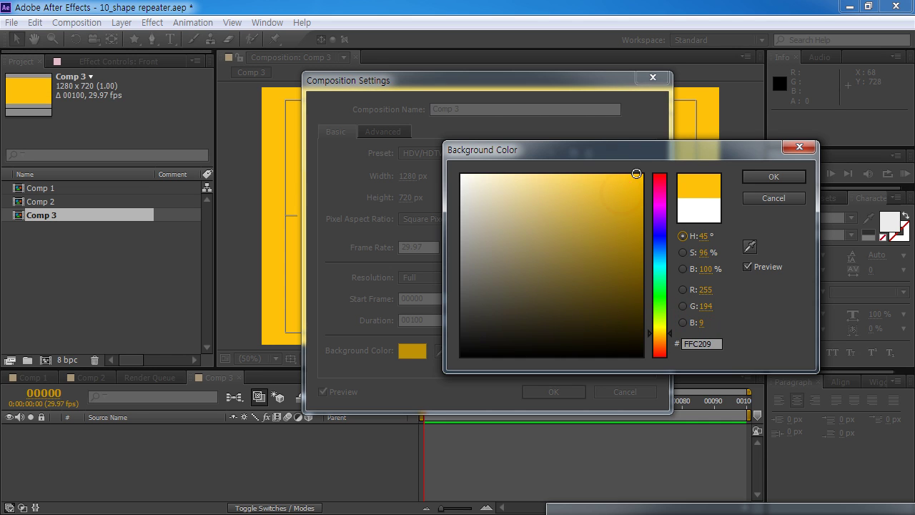
{"action": "left_click", "coordinate": [796, 178]}
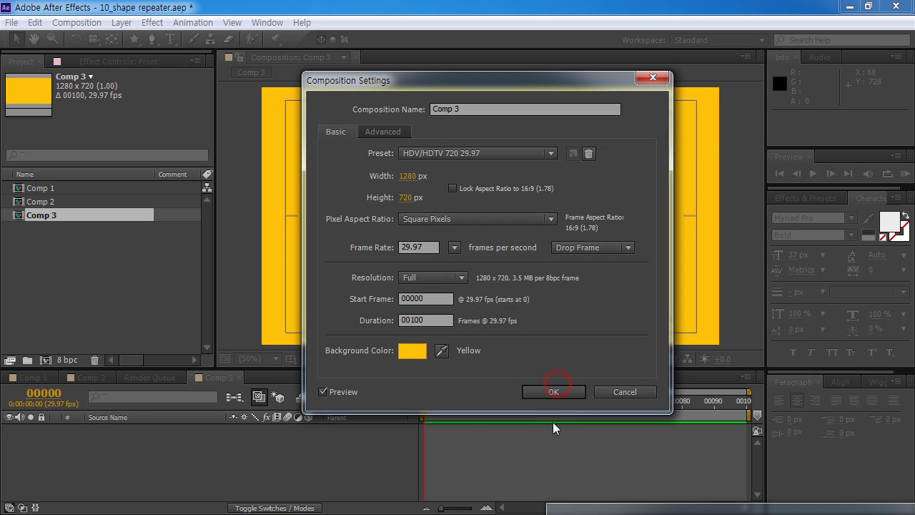
{"action": "left_click", "coordinate": [554, 391]}
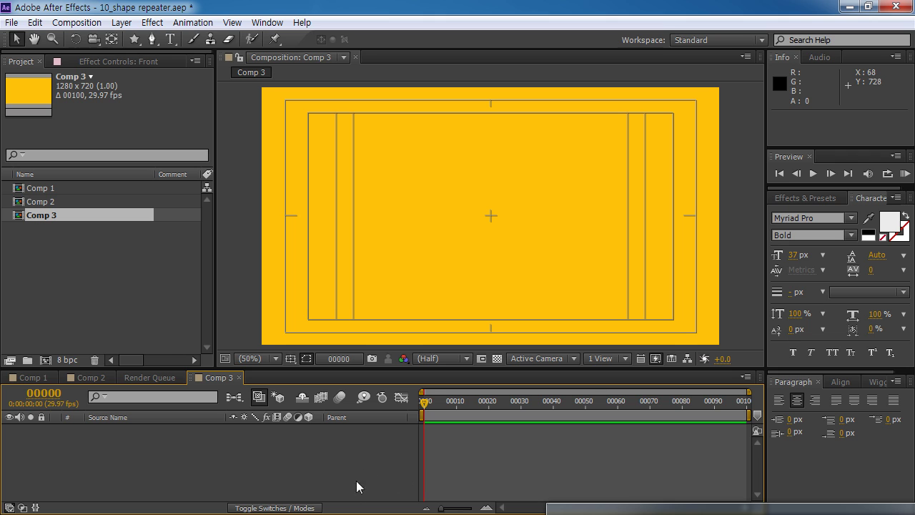
Toggle the Title/Action Safe overlay in the composition view off and back on
{"action": "left_click", "coordinate": [290, 359]}
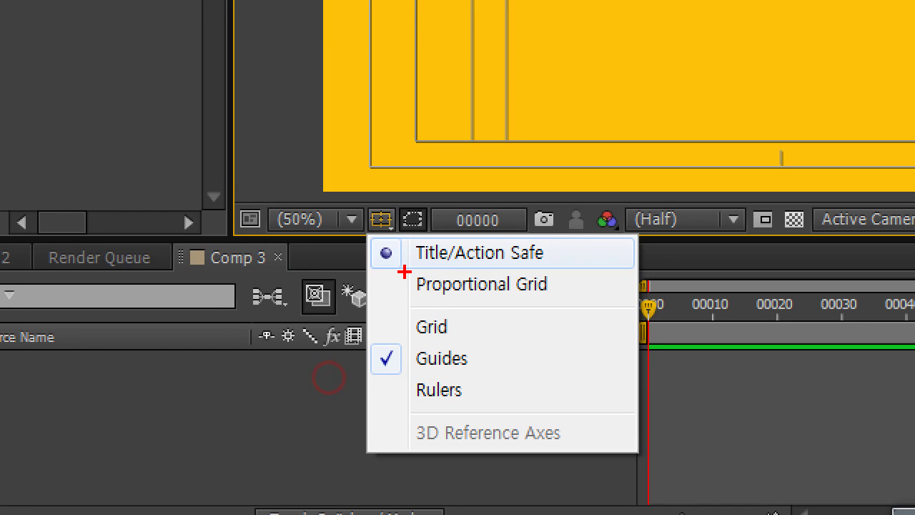
{"action": "mouse_move", "coordinate": [304, 381]}
{"action": "left_mouse_down"}
{"action": "mouse_move", "coordinate": [371, 379]}
{"action": "mouse_move", "coordinate": [306, 366]}
{"action": "left_mouse_up"}
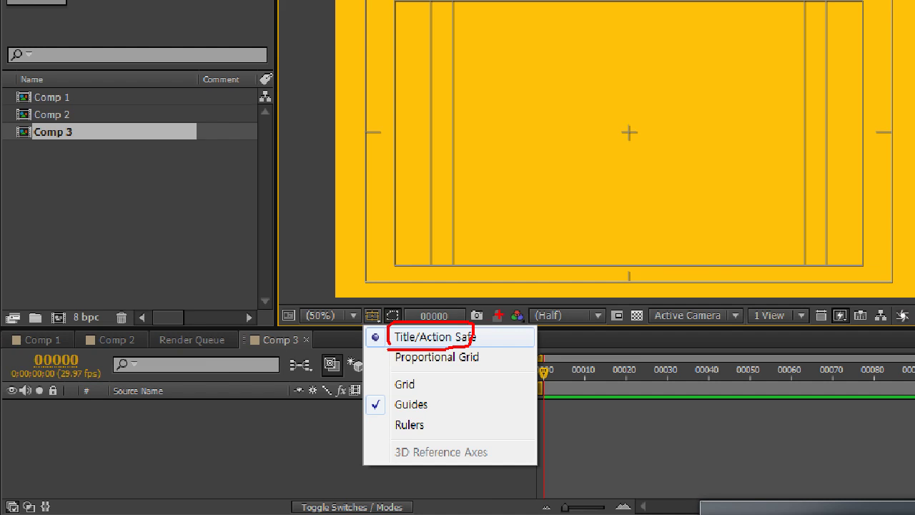
{"action": "left_click", "coordinate": [575, 248]}
{"action": "left_click", "coordinate": [290, 359]}
{"action": "left_click", "coordinate": [315, 373]}
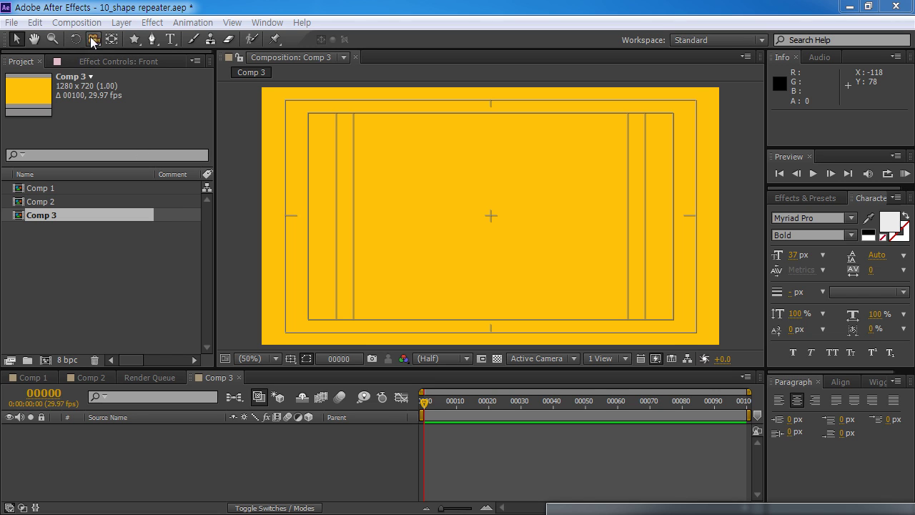
Draw a rectangle about 384 by 232 px below the composition's center and set its fill to None
{"action": "left_click_drag", "start_coordinate": [133, 40], "coordinate": [187, 40]}
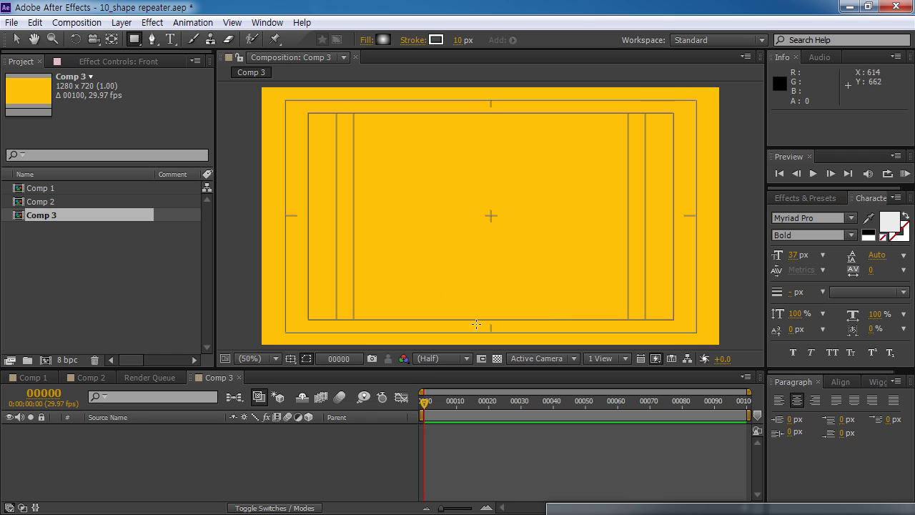
{"action": "left_click_drag", "start_coordinate": [424, 244], "coordinate": [563, 326]}
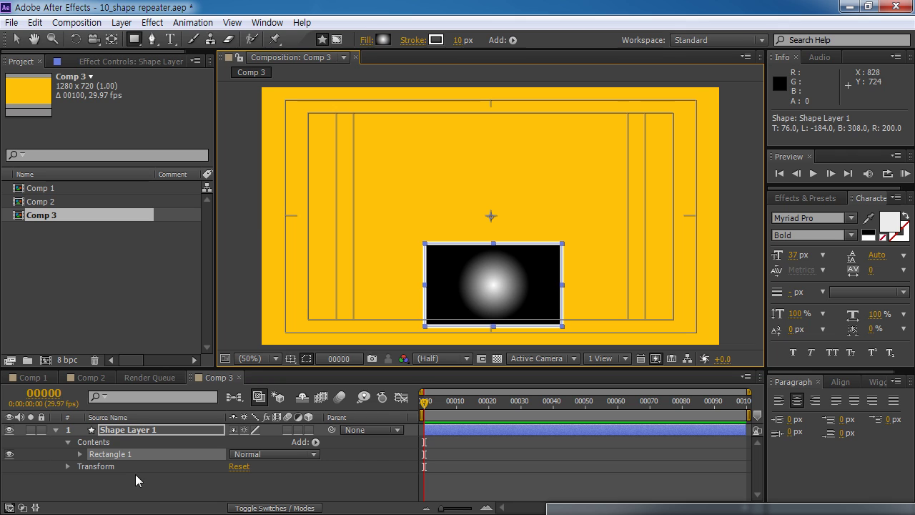
{"action": "left_click", "coordinate": [368, 40]}
{"action": "left_click", "coordinate": [386, 223]}
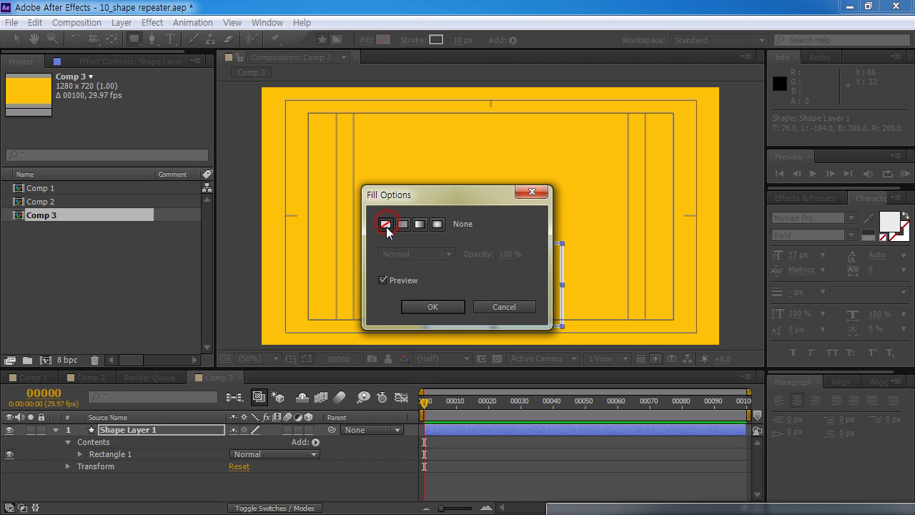
{"action": "left_click", "coordinate": [449, 305]}
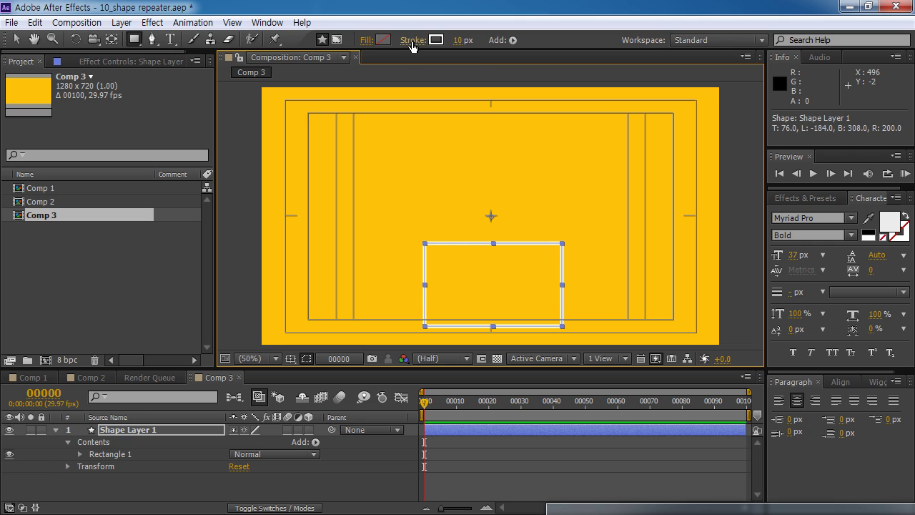
Change the rectangle's stroke color to red
{"action": "left_click", "coordinate": [435, 40]}
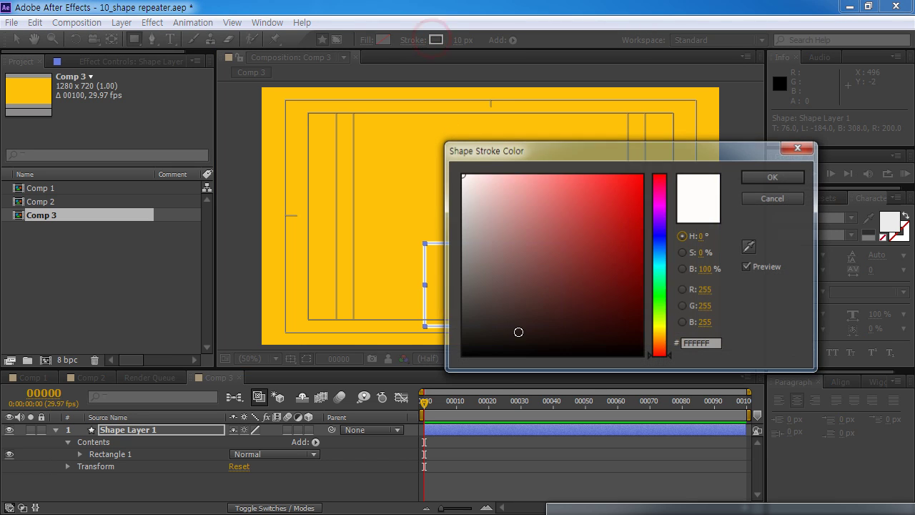
{"action": "left_click", "coordinate": [635, 175]}
{"action": "left_click", "coordinate": [778, 177]}
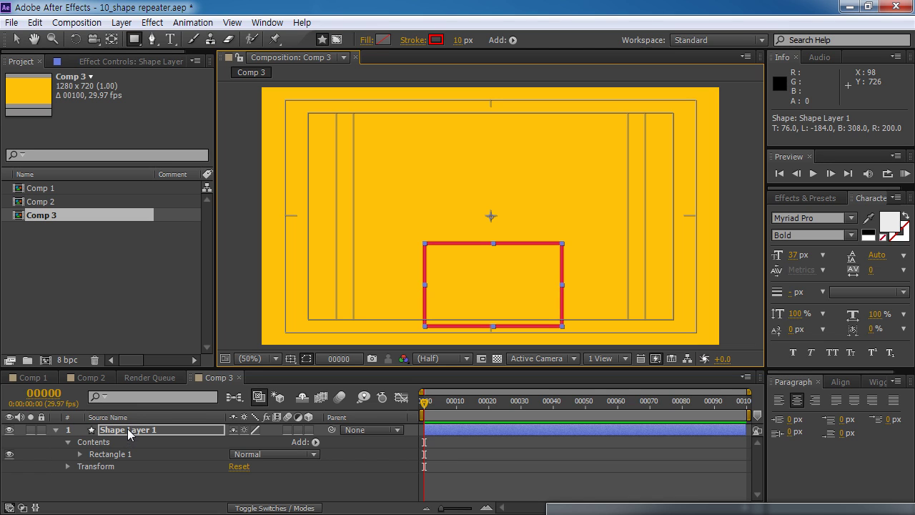
Draw a circle about 245 px in diameter from the composition's center with the Ellipse tool, in the same shape layer
{"action": "left_click", "coordinate": [134, 39]}
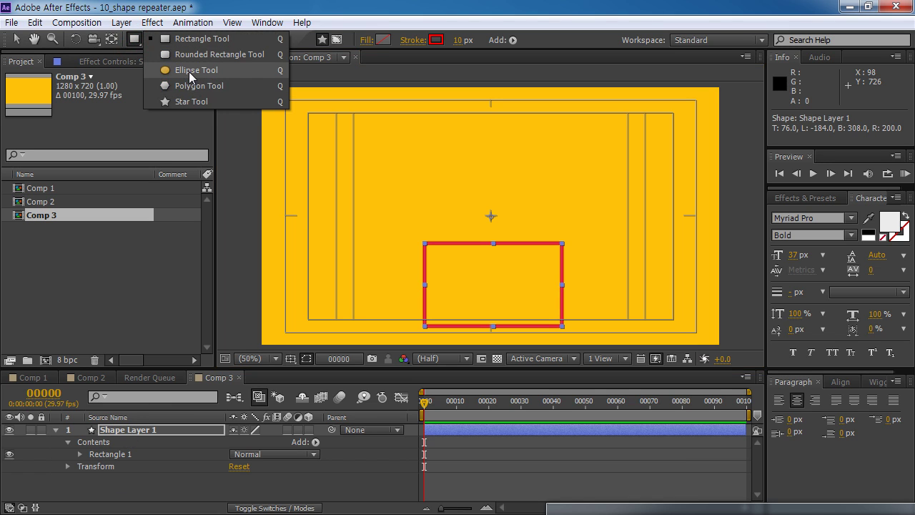
{"action": "left_click", "coordinate": [193, 70]}
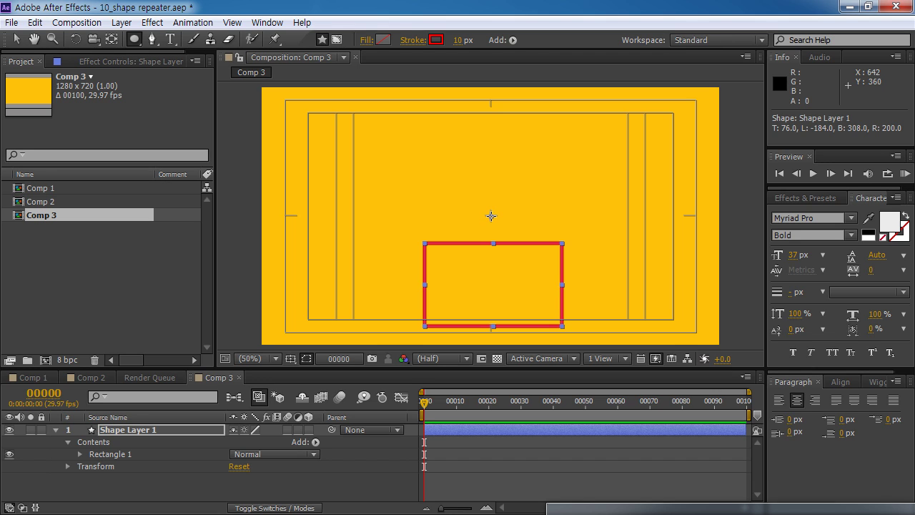
{"action": "scroll", "coordinate": [491, 216], "scroll_direction": "up", "scroll_amount": 2}
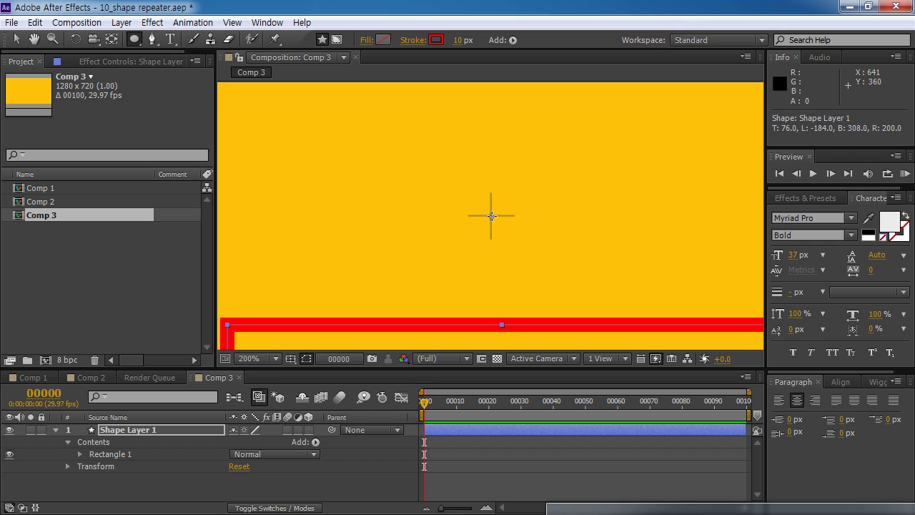
{"action": "left_click_drag", "start_coordinate": [490, 216], "coordinate": [664, 81]}
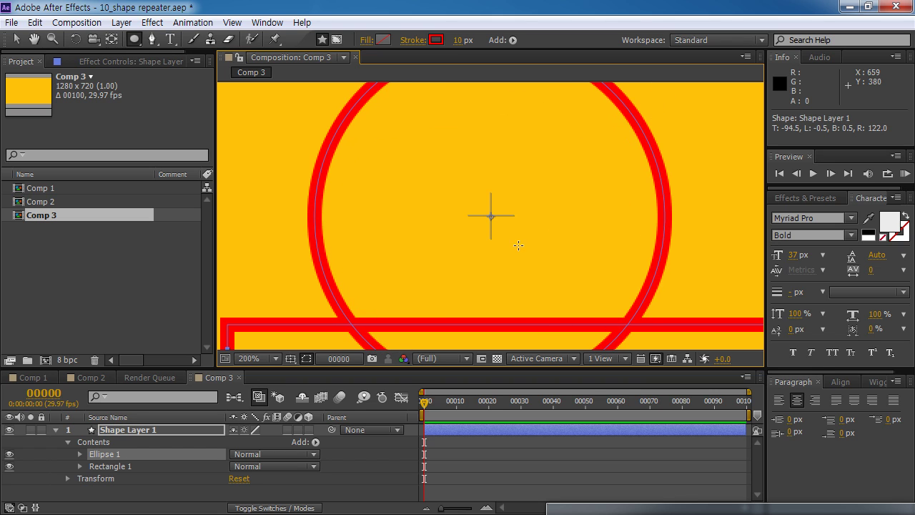
{"action": "key", "text": "comma"}
{"action": "key", "text": "comma"}
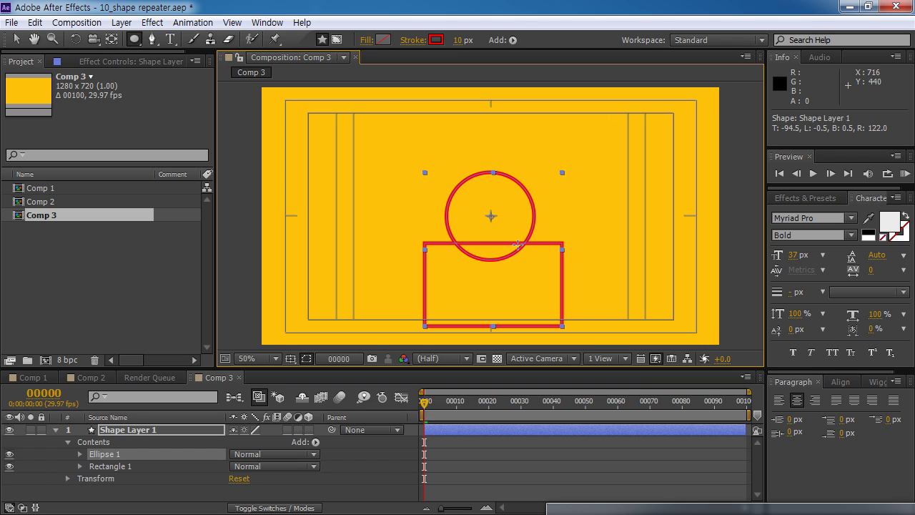
Add Merge Paths to the shape layer's contents and set its mode to Subtract
{"action": "left_click", "coordinate": [93, 443]}
{"action": "left_click", "coordinate": [316, 442]}
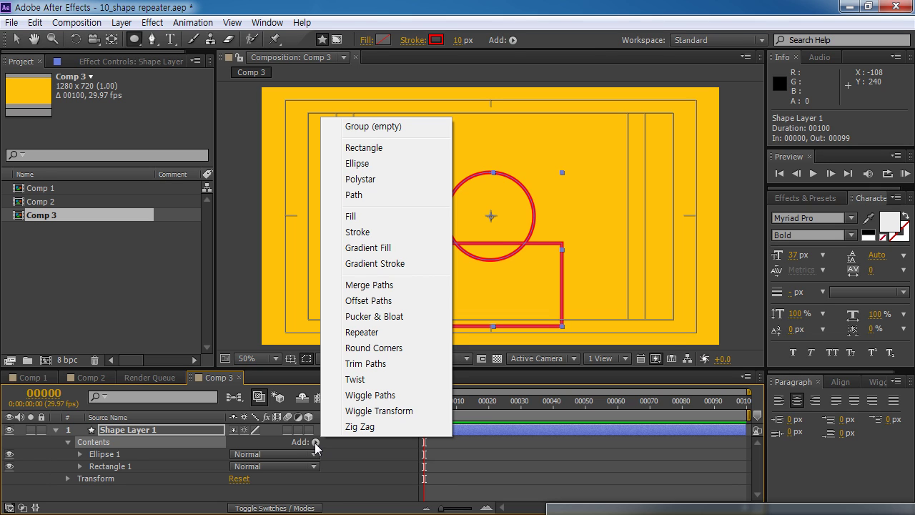
{"action": "left_click", "coordinate": [391, 286]}
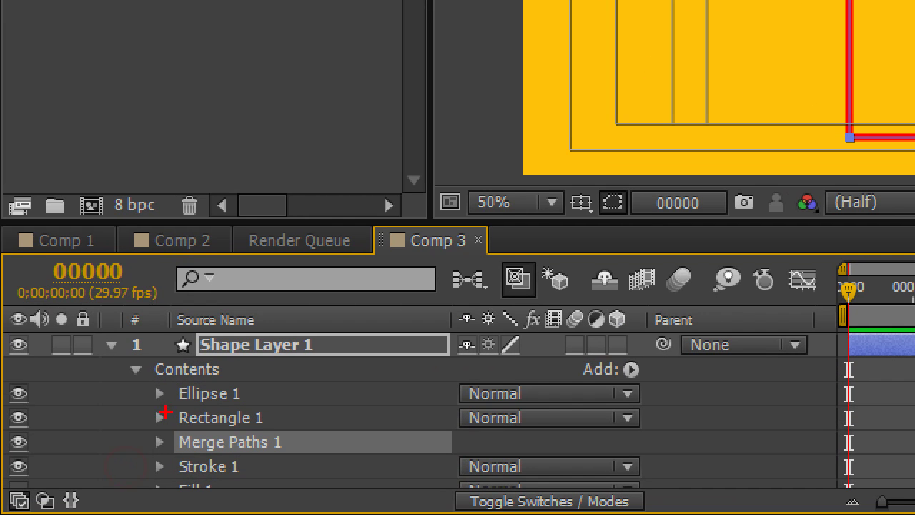
{"action": "left_click_drag", "start_coordinate": [165, 406], "coordinate": [272, 392]}
{"action": "left_click_drag", "start_coordinate": [176, 432], "coordinate": [286, 425]}
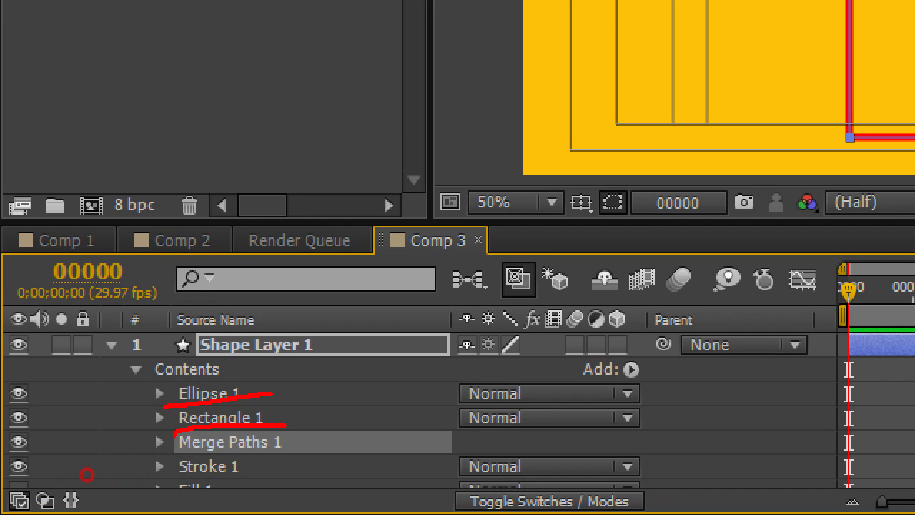
{"action": "left_click_drag", "start_coordinate": [151, 457], "coordinate": [297, 449]}
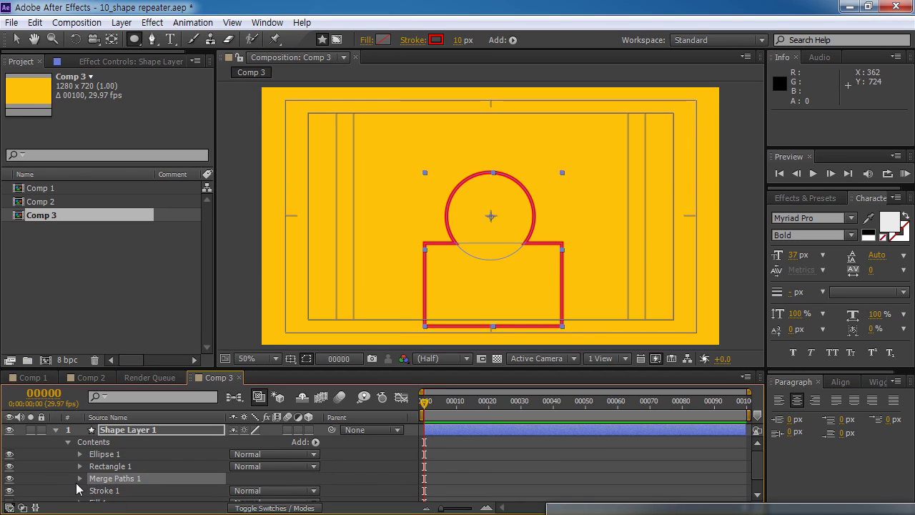
{"action": "left_click", "coordinate": [161, 441]}
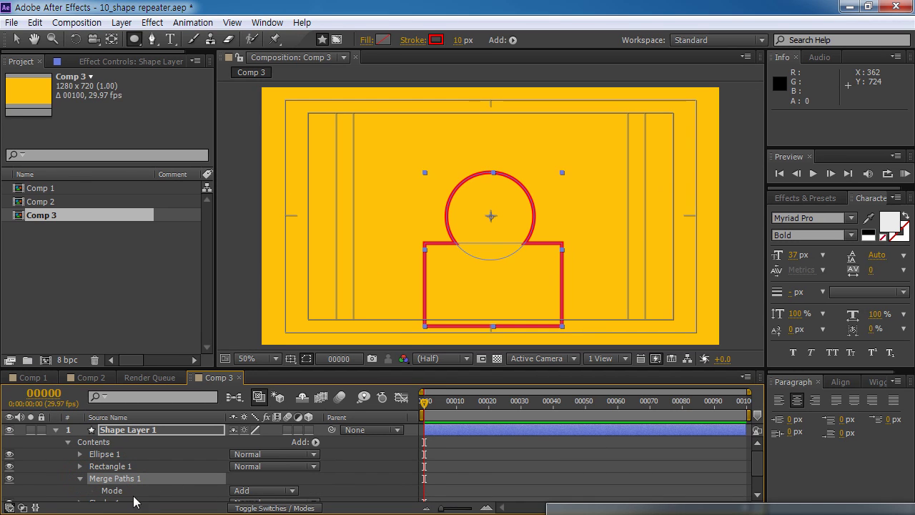
{"action": "left_click", "coordinate": [257, 492]}
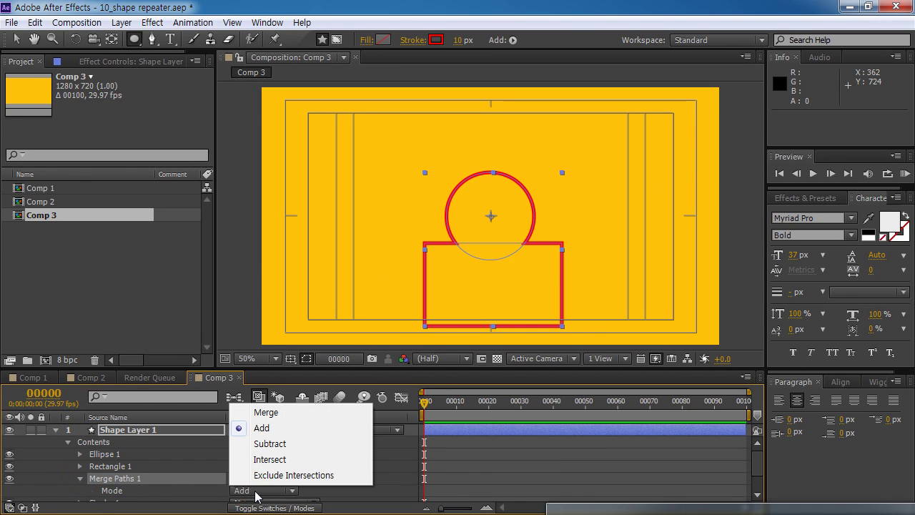
{"action": "left_click", "coordinate": [286, 444]}
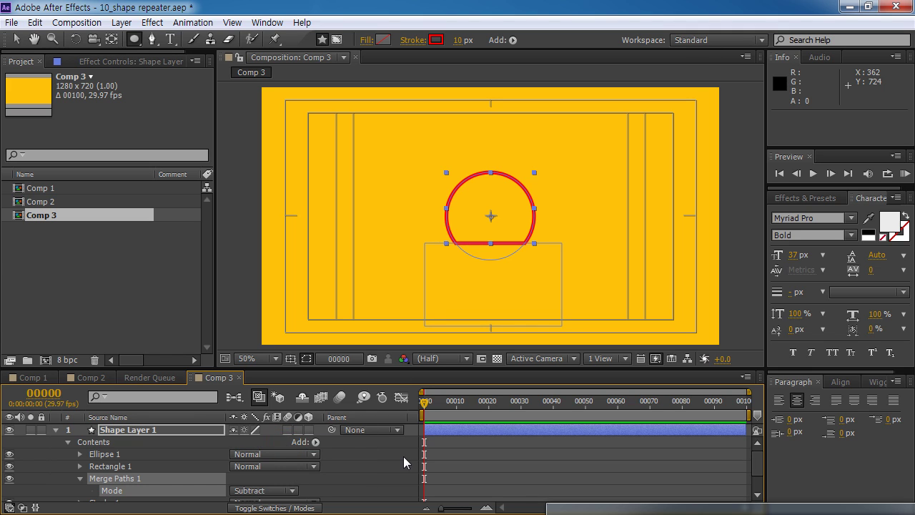
Expand Ellipse 1's transform properties and move the circle straight down inside the rectangle, to about position -0.5, 210.5
{"action": "left_click", "coordinate": [111, 443]}
{"action": "left_click", "coordinate": [108, 455]}
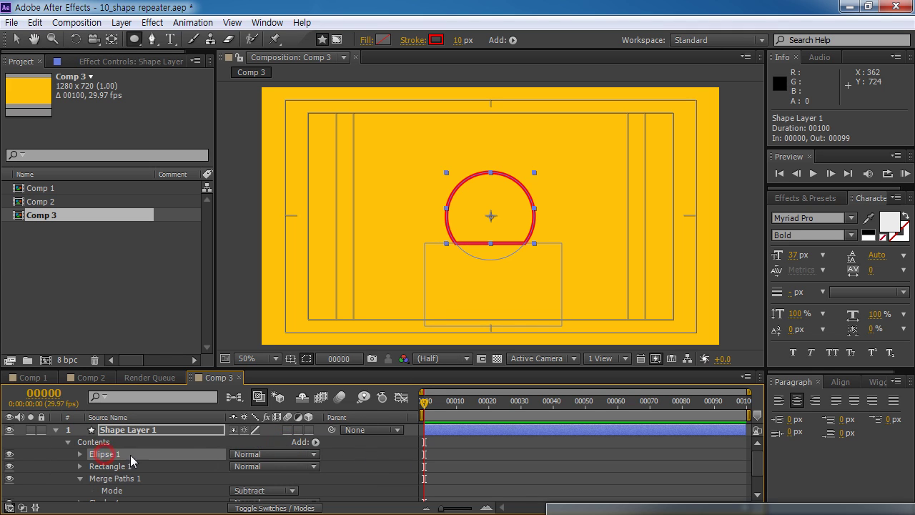
{"action": "left_click", "coordinate": [18, 40]}
{"action": "left_click", "coordinate": [79, 455]}
{"action": "left_click_drag", "start_coordinate": [195, 368], "coordinate": [194, 290]}
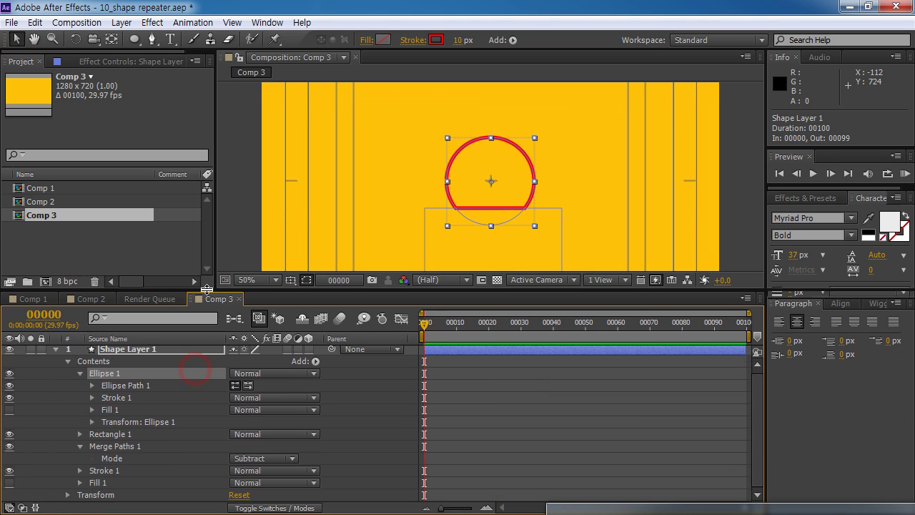
{"action": "left_click", "coordinate": [116, 422]}
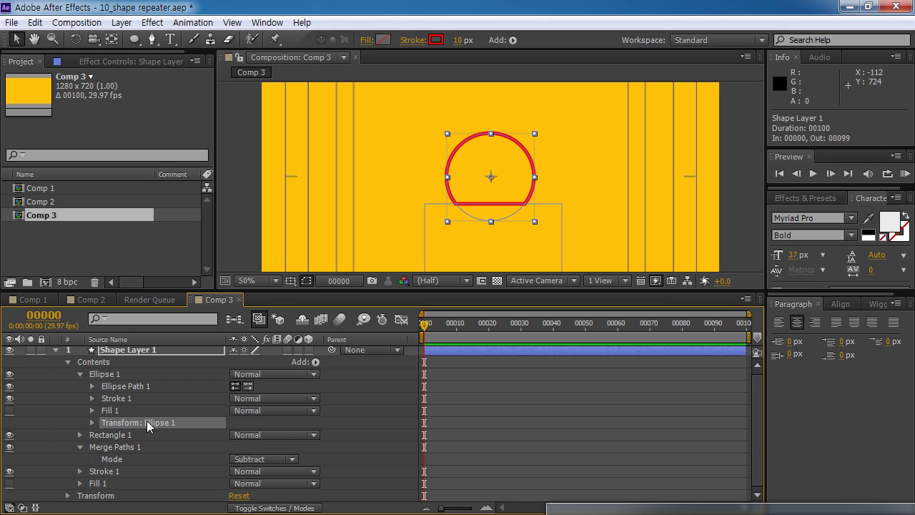
{"action": "left_click", "coordinate": [92, 421]}
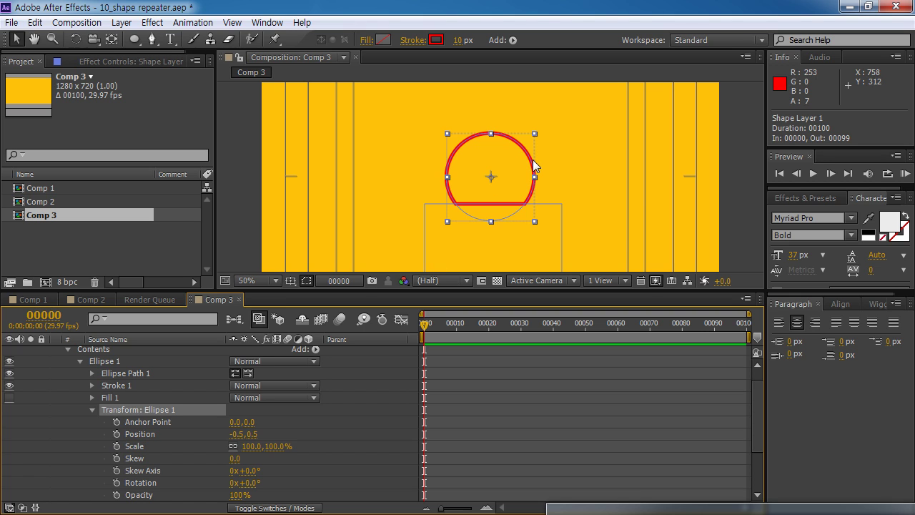
{"action": "left_click_drag", "start_coordinate": [532, 160], "coordinate": [533, 240]}
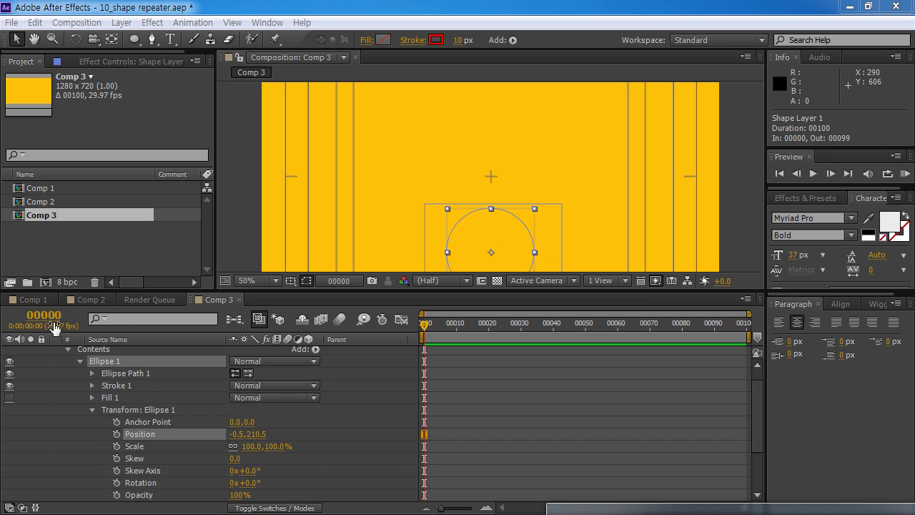
Turn on Position animation for Ellipse 1 at frame 0, keyframing its hidden position inside the rectangle
{"action": "key", "text": "alt+shift+j"}
{"action": "type", "text": "9"}
{"action": "key", "text": "Return"}
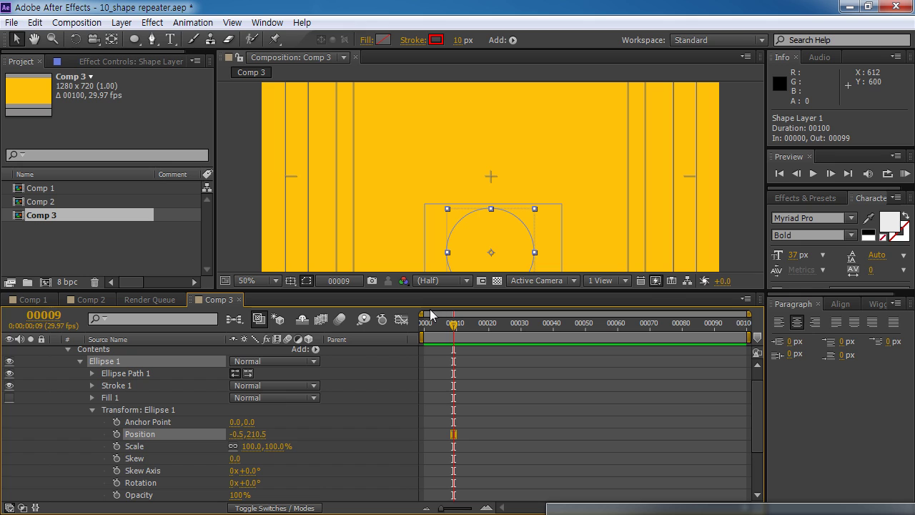
{"action": "key", "text": "Home"}
{"action": "left_click", "coordinate": [117, 434]}
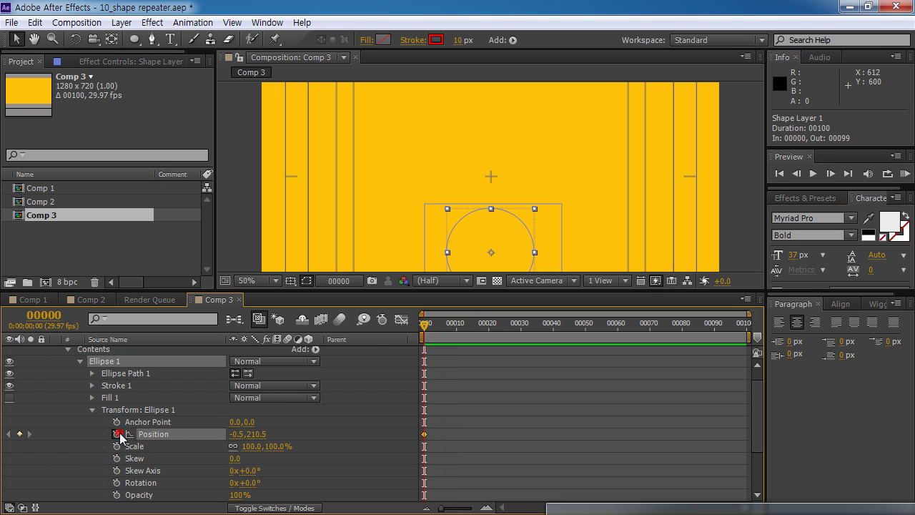
At frame 9, move the ellipse up above the rectangle's upper edge and nudge it to position -0.5, 48.5
{"action": "left_click", "coordinate": [47, 322]}
{"action": "type", "text": "9"}
{"action": "key", "text": "Return"}
{"action": "left_click_drag", "start_coordinate": [510, 221], "coordinate": [515, 155]}
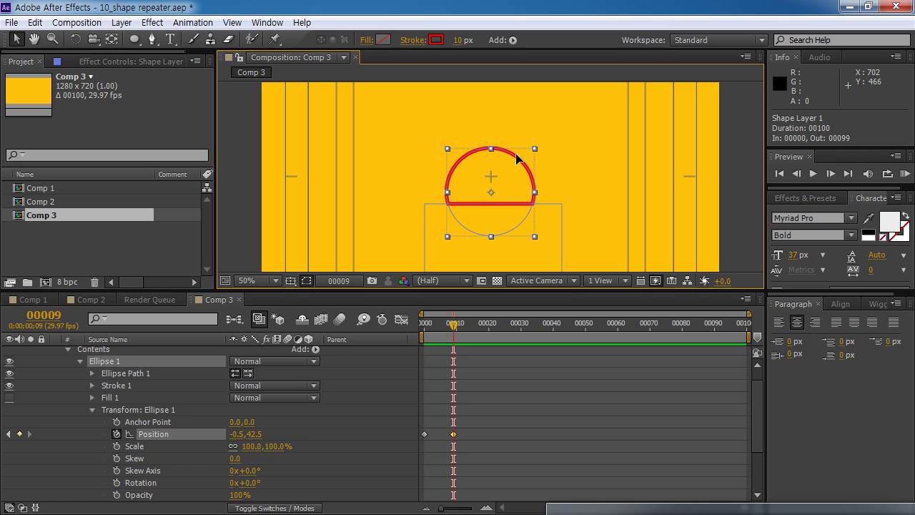
{"action": "key", "text": "Down"}
{"action": "key", "text": "Down"}
{"action": "key", "text": "Down"}
{"action": "key", "text": "Down"}
{"action": "key", "text": "Down"}
{"action": "key", "text": "Down"}
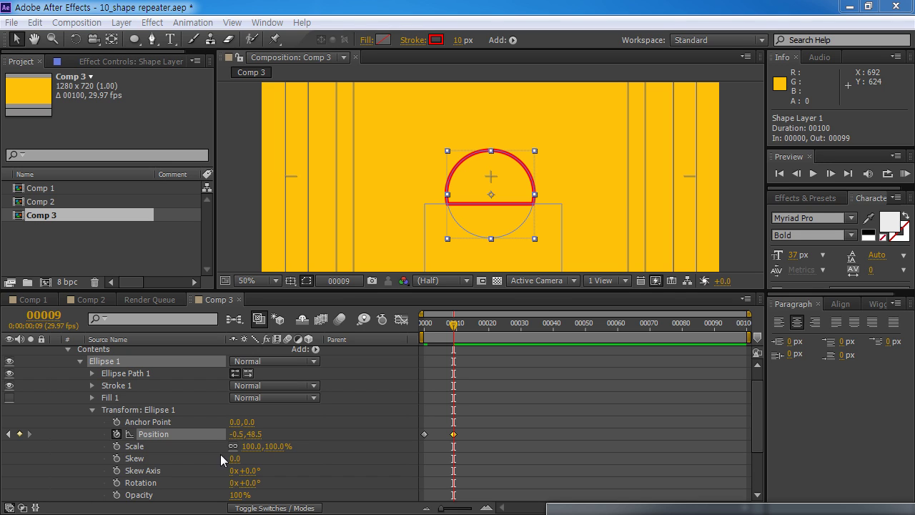
At frame 13, lower the ellipse to position -0.5, 74.5 so only its upper half shows
{"action": "left_click", "coordinate": [44, 315]}
{"action": "type", "text": "13"}
{"action": "key", "text": "Return"}
{"action": "left_click_drag", "start_coordinate": [506, 154], "coordinate": [512, 168]}
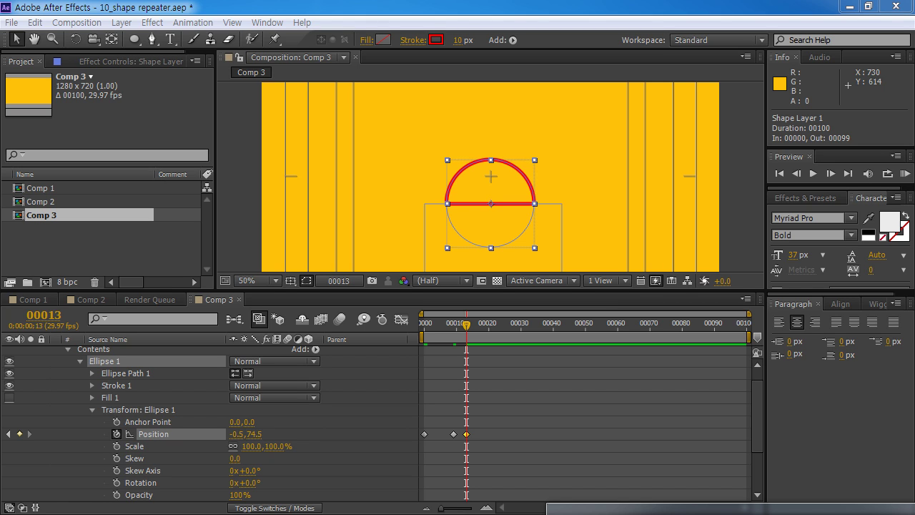
At frame 16, raise the ellipse slightly to position -0.5, 60.5 for a smaller bounce
{"action": "left_click", "coordinate": [47, 316]}
{"action": "type", "text": "16"}
{"action": "key", "text": "Return"}
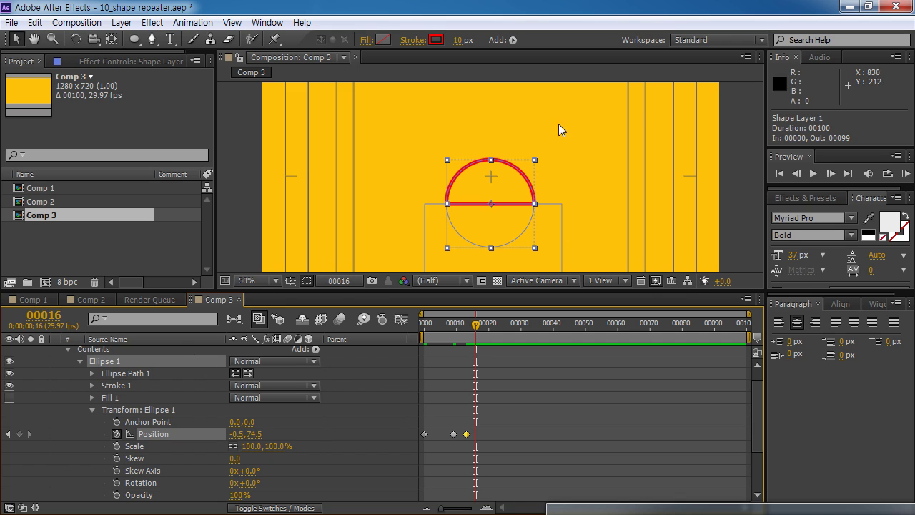
{"action": "left_click_drag", "start_coordinate": [530, 188], "coordinate": [530, 181]}
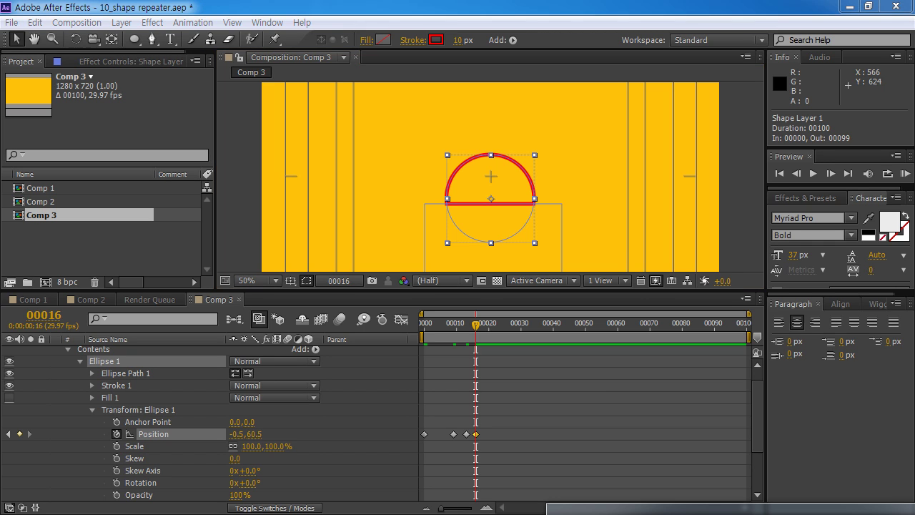
At frame 18, settle the ellipse back down at position -0.5, 74.5
{"action": "left_click", "coordinate": [43, 315]}
{"action": "type", "text": "18"}
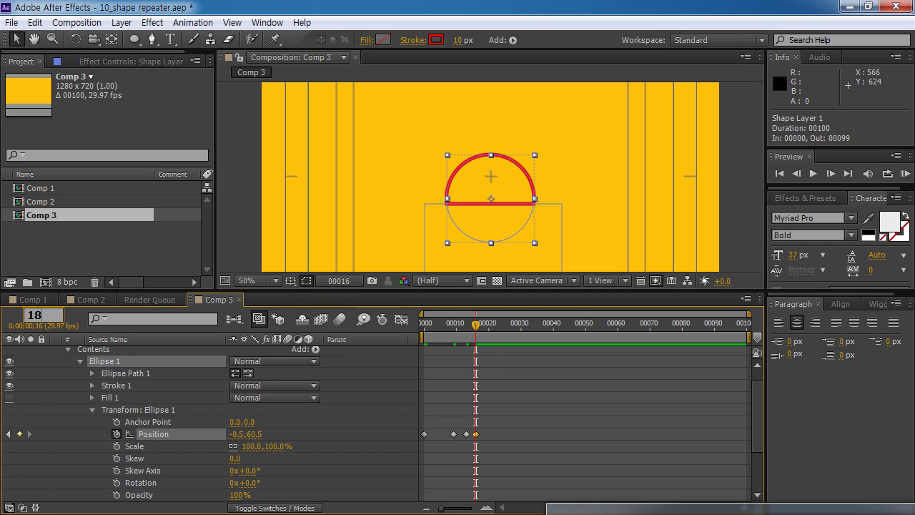
{"action": "key", "text": "Return"}
{"action": "left_click", "coordinate": [524, 172]}
{"action": "left_click_drag", "start_coordinate": [523, 171], "coordinate": [524, 175]}
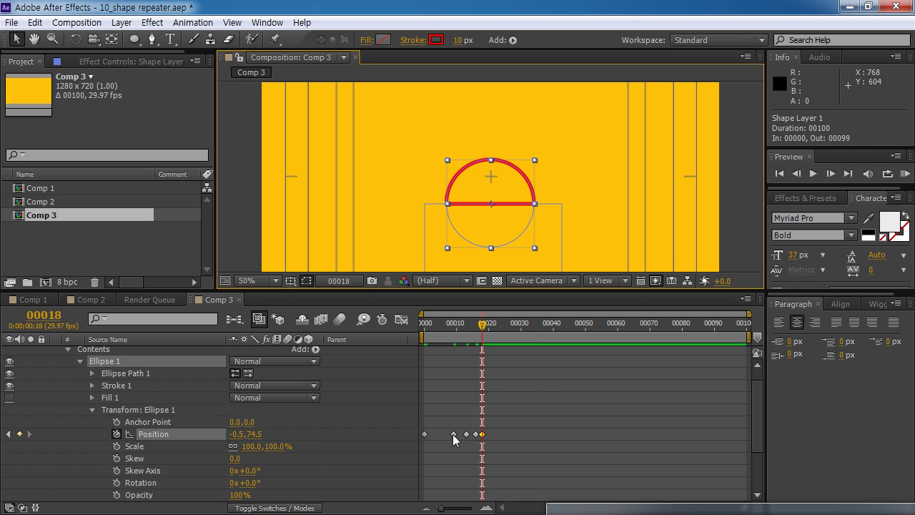
End the work area at frame 35, preview the bouncing sun from the start, and collapse the ellipse's transform properties
{"action": "left_click_drag", "start_coordinate": [489, 323], "coordinate": [539, 325]}
{"action": "key", "text": "n"}
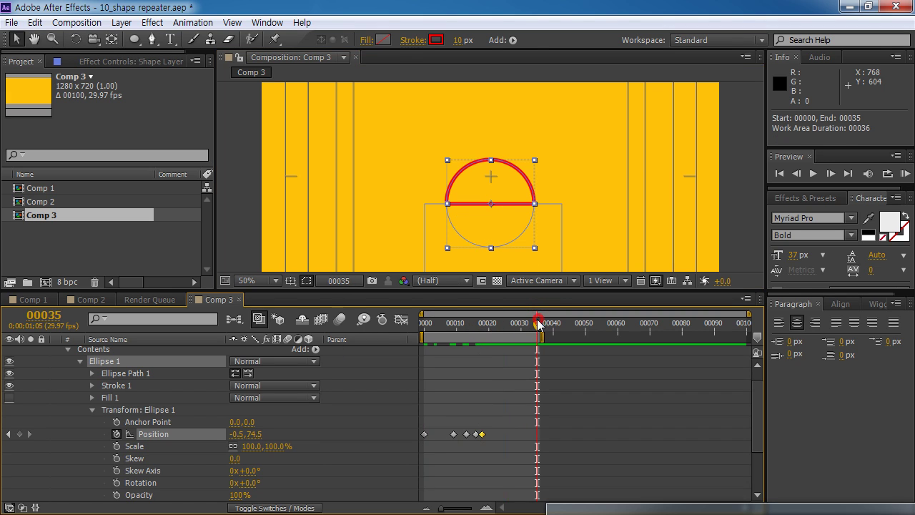
{"action": "key", "text": "Home"}
{"action": "key", "text": "KP_0"}
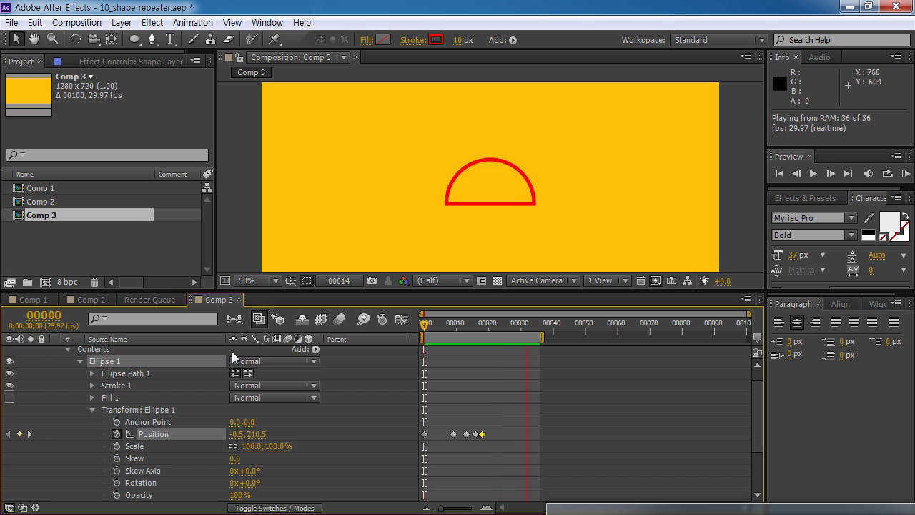
{"action": "key", "text": "space"}
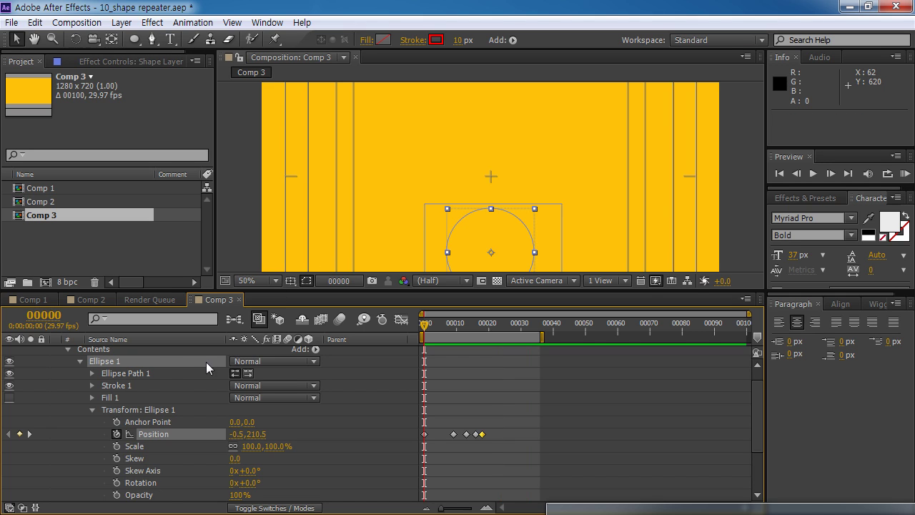
{"action": "left_click", "coordinate": [92, 410]}
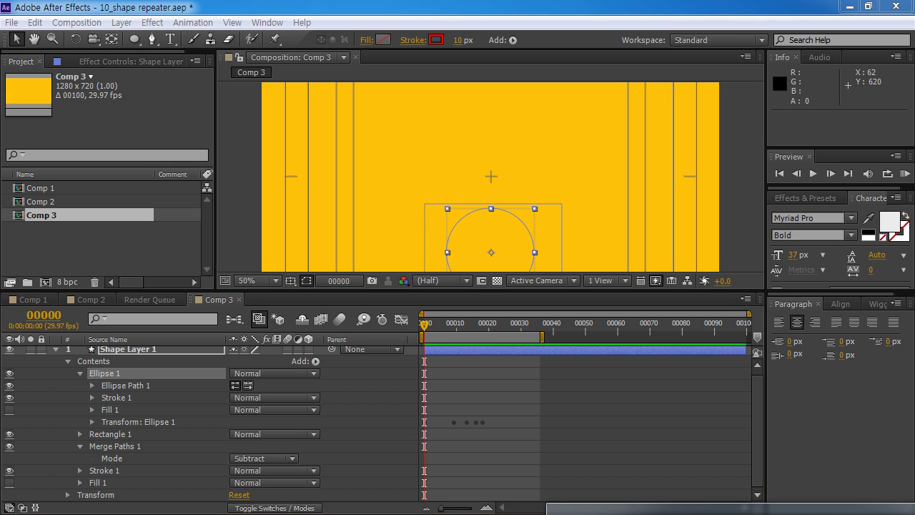
Switch to the 07_logo reference video, scrub back to the rays around the sun, and close the player
{"action": "key", "text": "alt+Tab"}
{"action": "left_click", "coordinate": [465, 492]}
{"action": "left_click", "coordinate": [466, 489]}
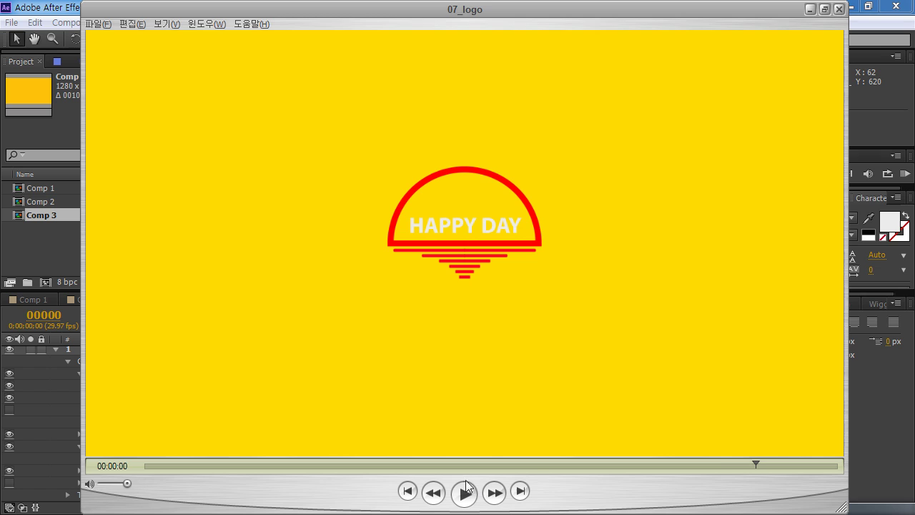
{"action": "left_click_drag", "start_coordinate": [759, 466], "coordinate": [442, 451]}
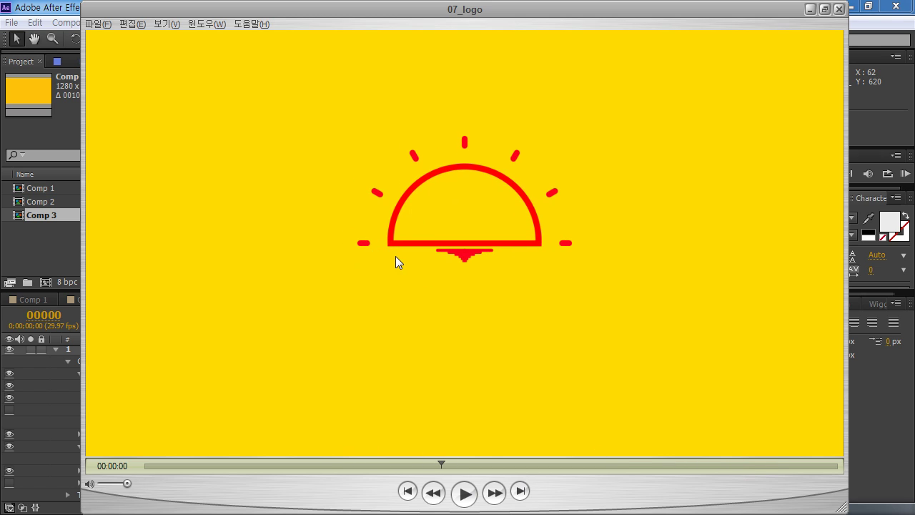
{"action": "left_click", "coordinate": [840, 8]}
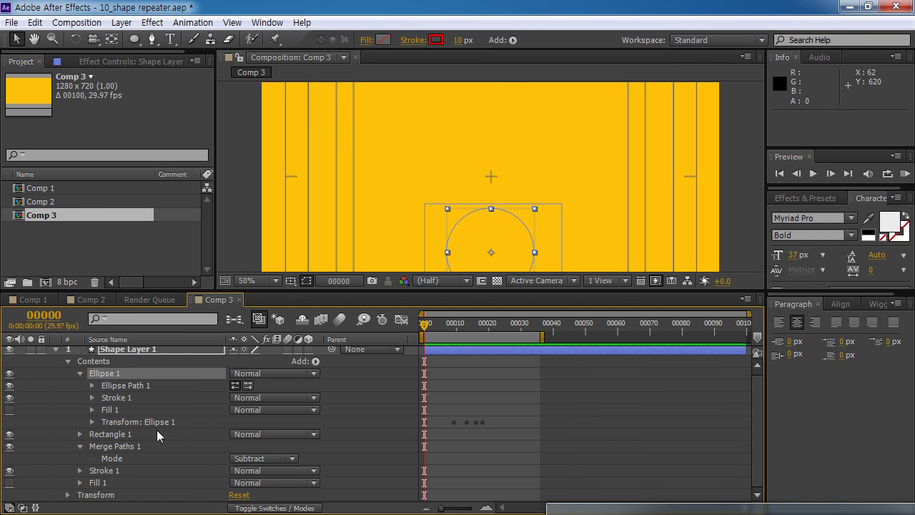
Collapse the shape layer, rename it sun, and deselect it
{"action": "left_click", "coordinate": [57, 349]}
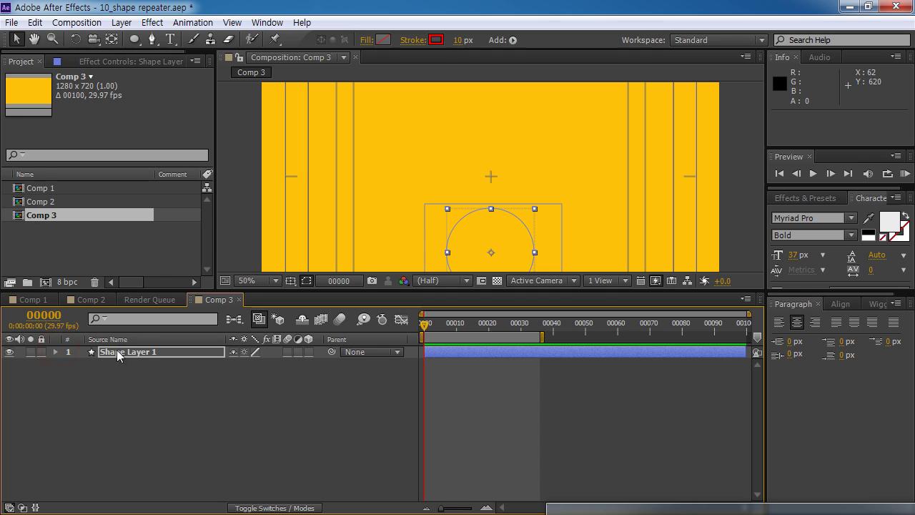
{"action": "left_click", "coordinate": [129, 353]}
{"action": "key", "text": "Return"}
{"action": "type", "text": "sun"}
{"action": "key", "text": "Return"}
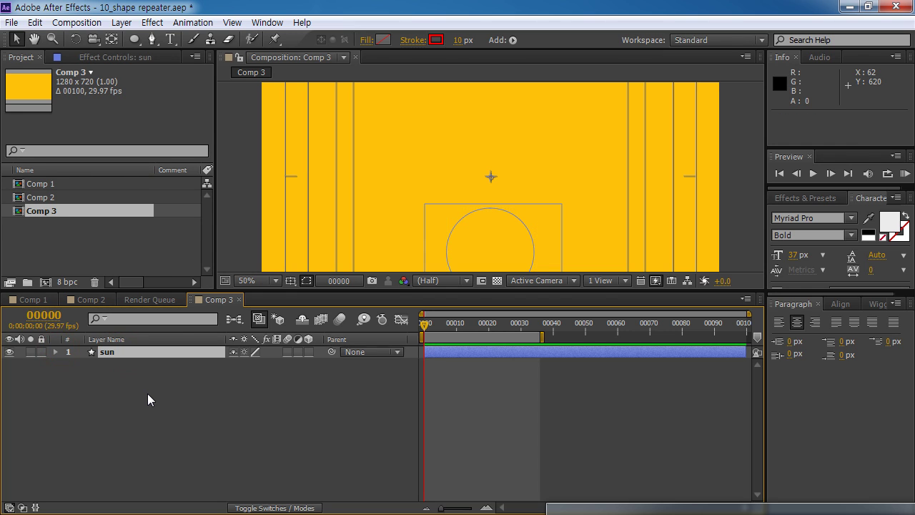
{"action": "left_click", "coordinate": [148, 393]}
At frame 17, move the sun layer to position 641, 284 so its flat base is centered on the composition's center
{"action": "left_click_drag", "start_coordinate": [424, 323], "coordinate": [479, 323]}
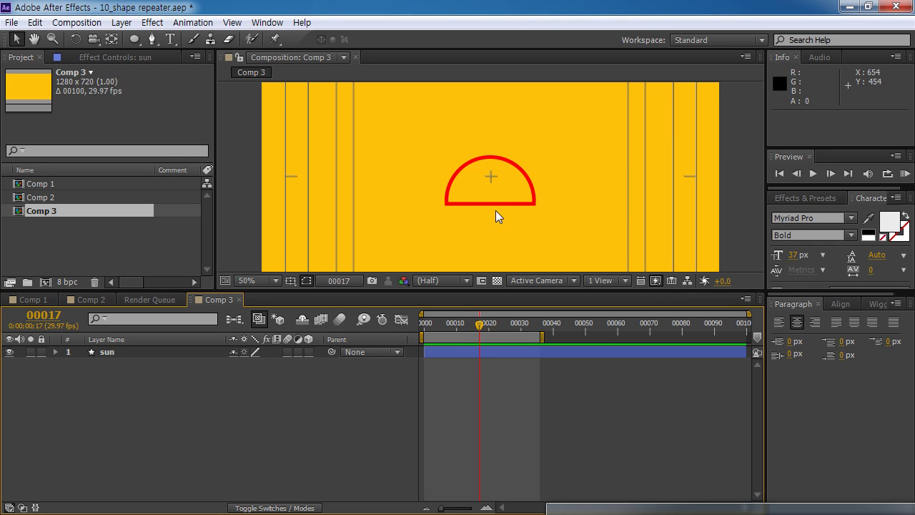
{"action": "left_click", "coordinate": [107, 352]}
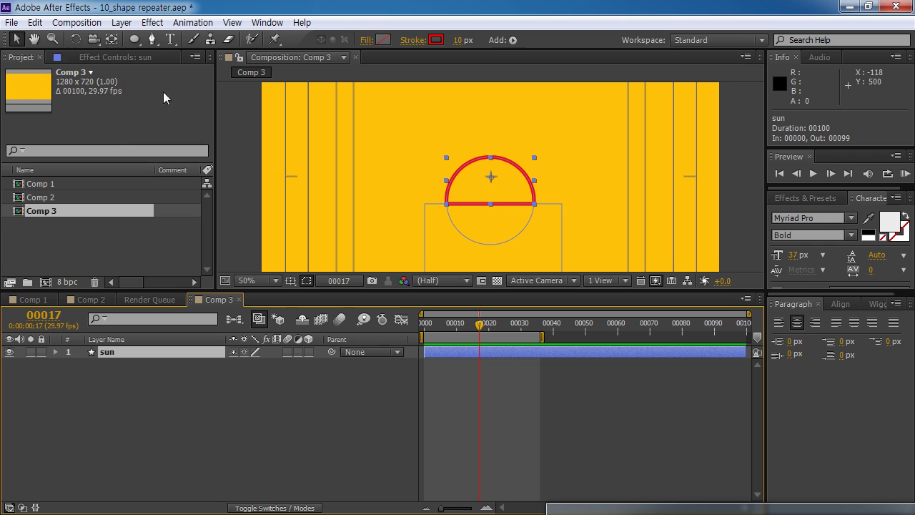
{"action": "left_click_drag", "start_coordinate": [532, 182], "coordinate": [531, 156]}
{"action": "key", "text": "period"}
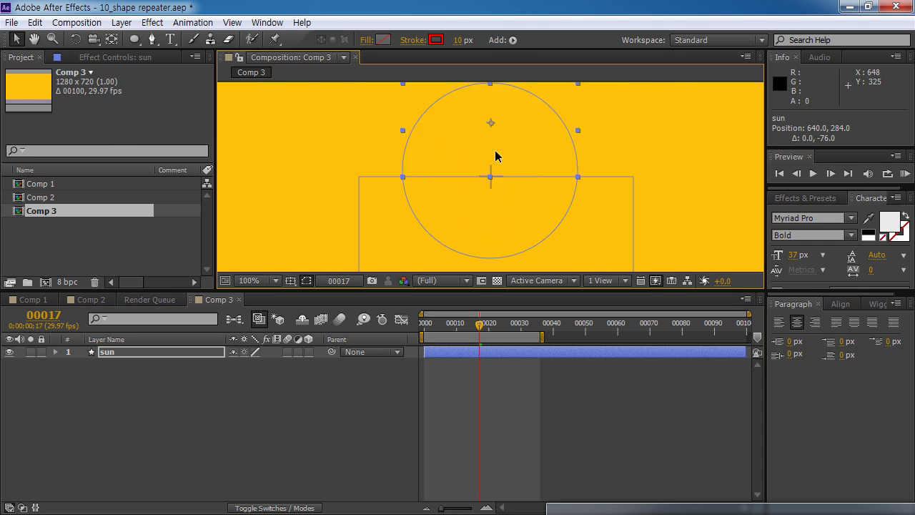
{"action": "key", "text": "period"}
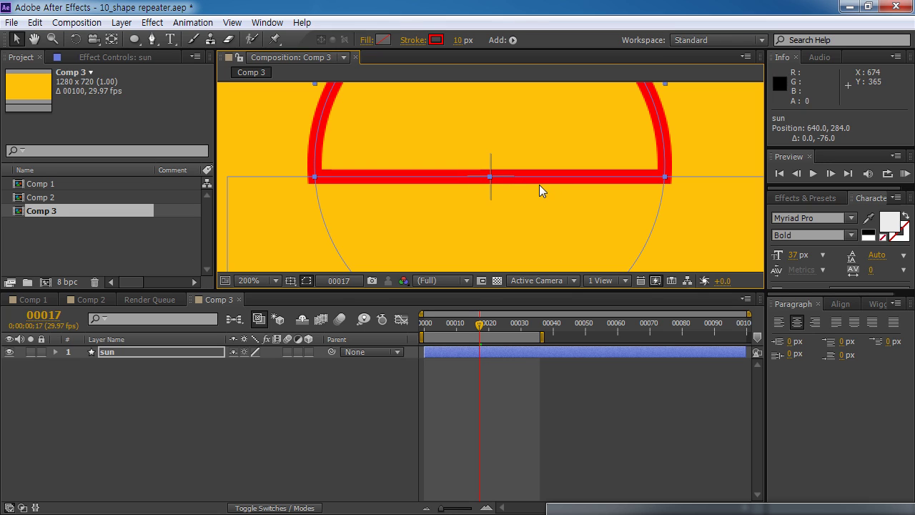
{"action": "left_click_drag", "start_coordinate": [540, 180], "coordinate": [539, 180]}
{"action": "key", "text": "Right"}
{"action": "key", "text": "Right"}
{"action": "key", "text": "Right"}
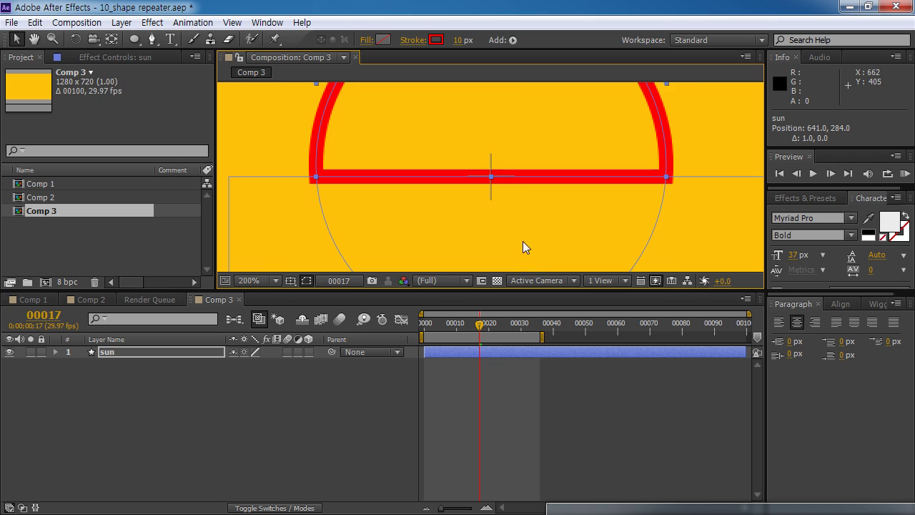
With no layer selected, draw a horizontal line about 105 px long left of the sun, level with its base, using the Pen tool
{"action": "key", "text": "comma"}
{"action": "key", "text": "comma"}
{"action": "key", "text": "comma"}
{"action": "left_click", "coordinate": [185, 432]}
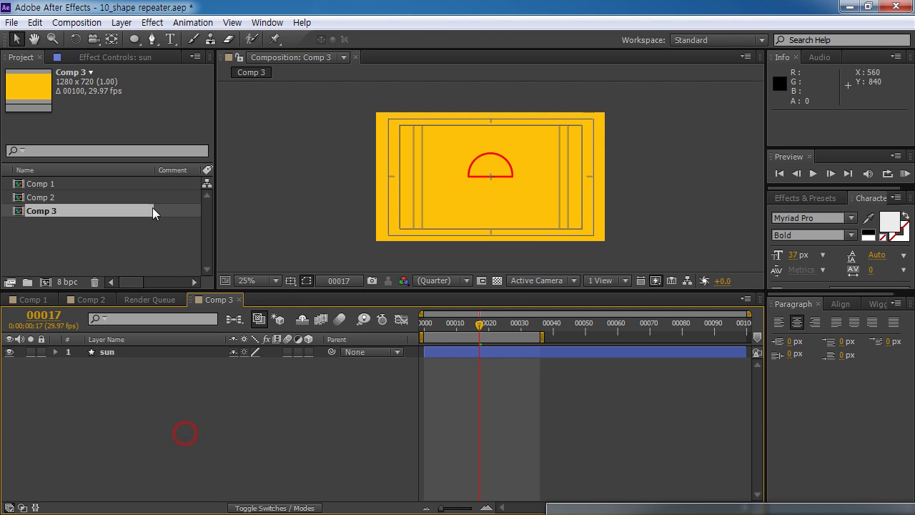
{"action": "left_click", "coordinate": [149, 41]}
{"action": "key", "text": "period"}
{"action": "key", "text": "period"}
{"action": "key", "text": "period"}
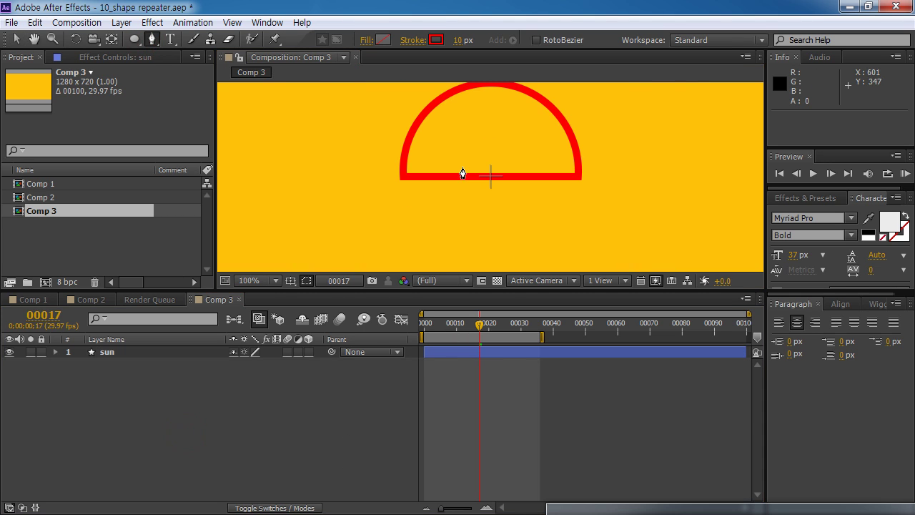
{"action": "left_click", "coordinate": [376, 177]}
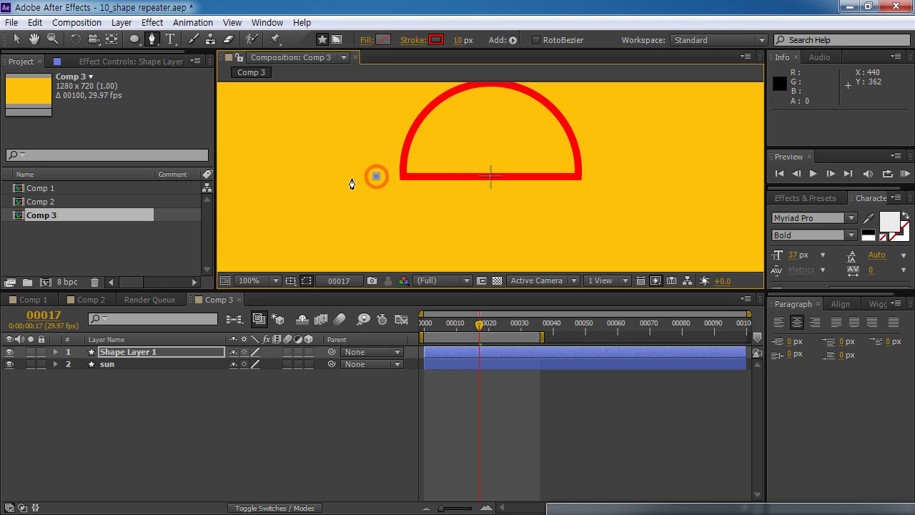
{"action": "left_click", "coordinate": [301, 176]}
Rename the new shape layer holding the horizontal stroke as line
{"action": "left_click", "coordinate": [114, 352]}
{"action": "key", "text": "Return"}
{"action": "type", "text": "line"}
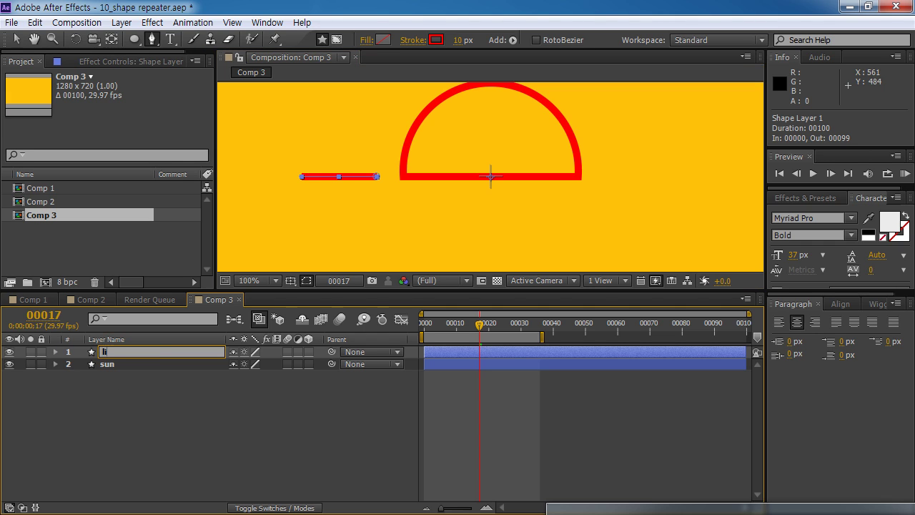
{"action": "key", "text": "Return"}
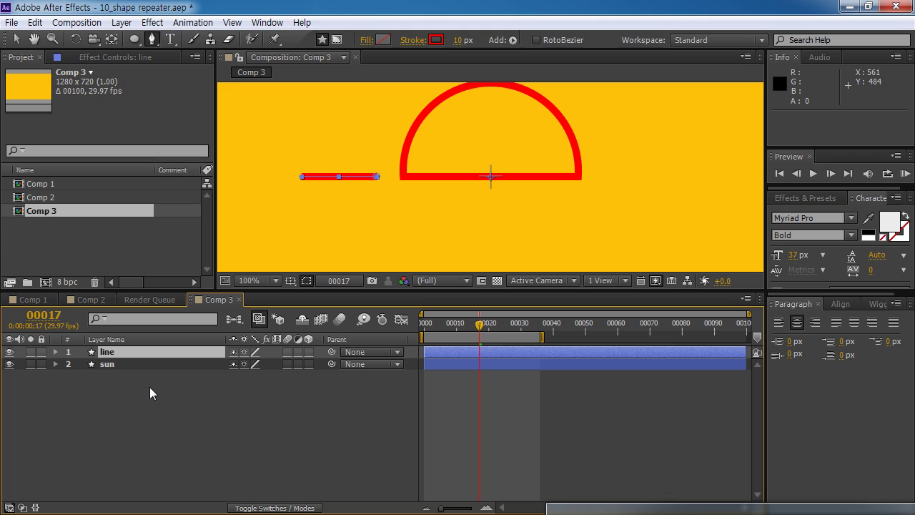
Set the line cap of the line layer's stroke to Round Cap
{"action": "left_click", "coordinate": [55, 351]}
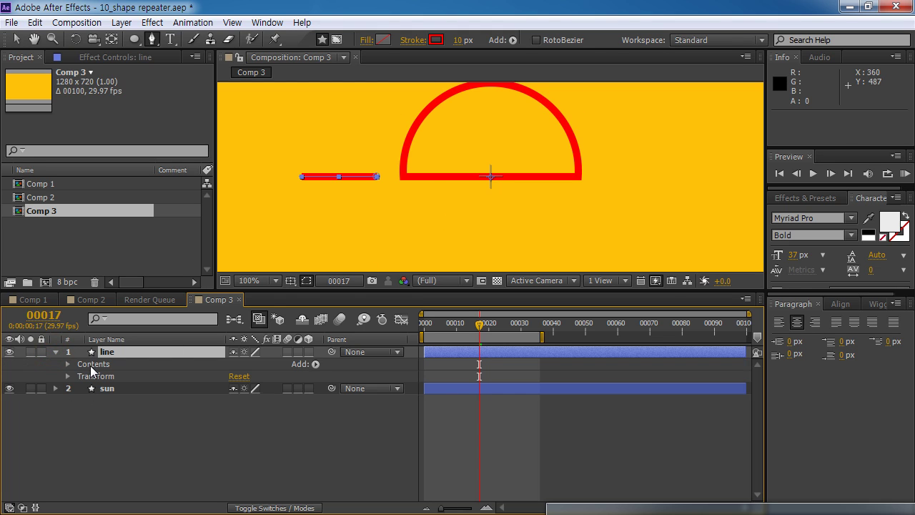
{"action": "left_click", "coordinate": [89, 364]}
{"action": "left_click", "coordinate": [67, 363]}
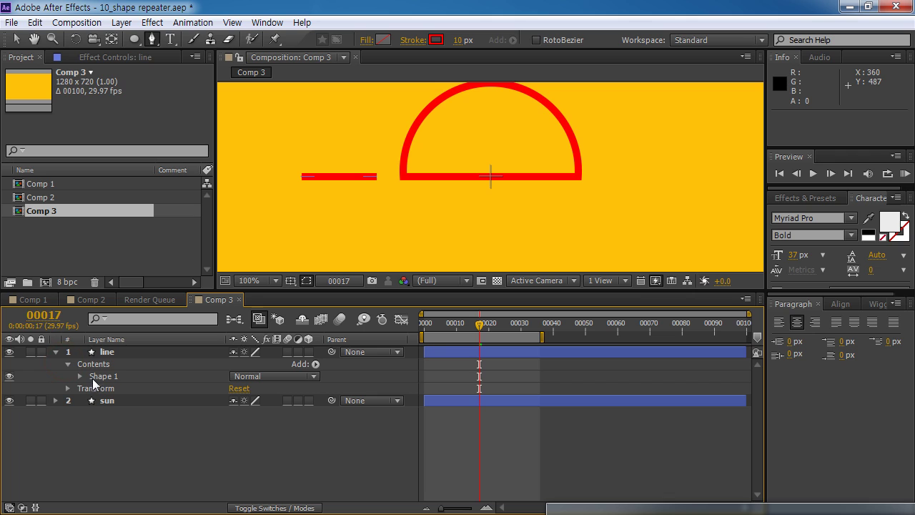
{"action": "left_click", "coordinate": [97, 377]}
{"action": "left_click", "coordinate": [80, 376]}
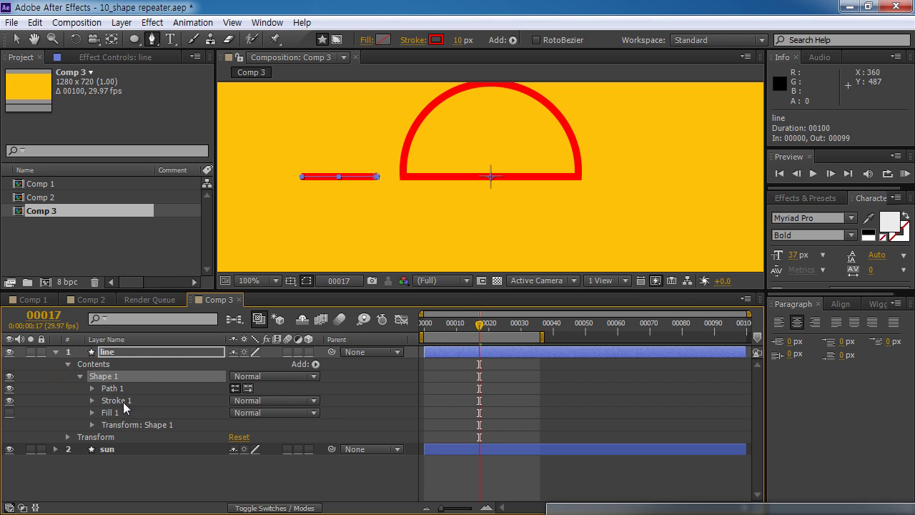
{"action": "left_click", "coordinate": [115, 402]}
{"action": "left_click", "coordinate": [91, 403]}
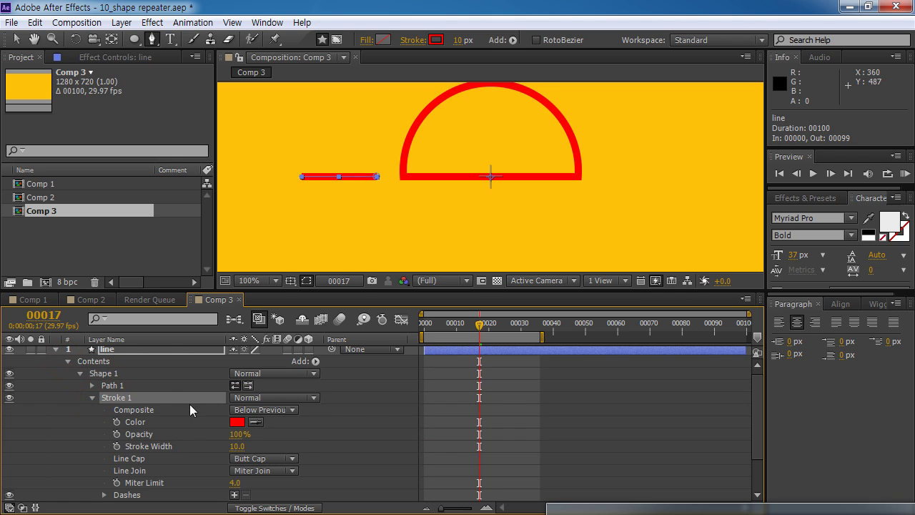
{"action": "left_click", "coordinate": [253, 460]}
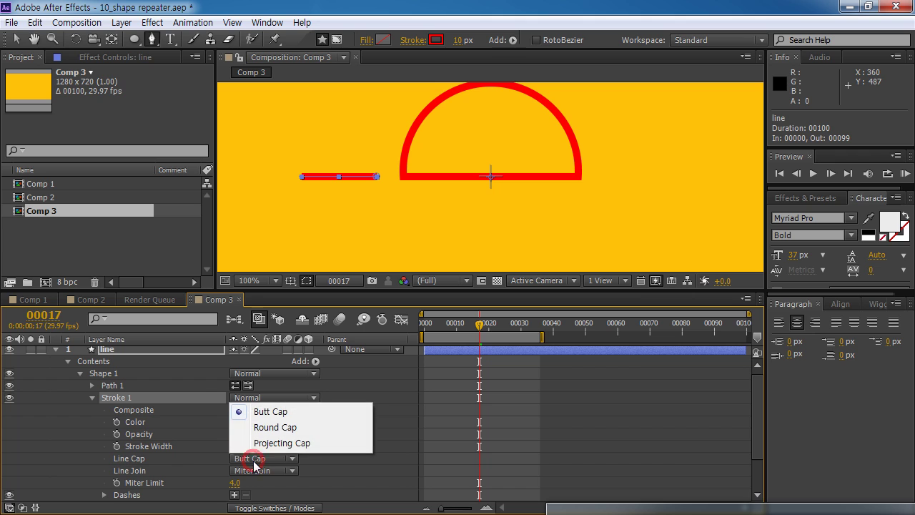
{"action": "left_click", "coordinate": [279, 428]}
{"action": "scroll", "coordinate": [334, 167], "scroll_direction": "up", "scroll_amount": 1}
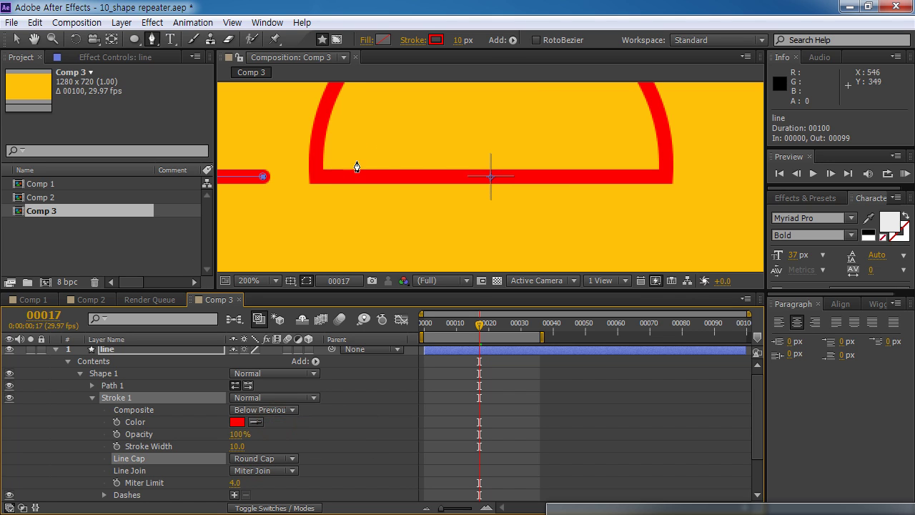
{"action": "key", "text": "space"}
{"action": "left_click_drag", "start_coordinate": [355, 220], "coordinate": [608, 212]}
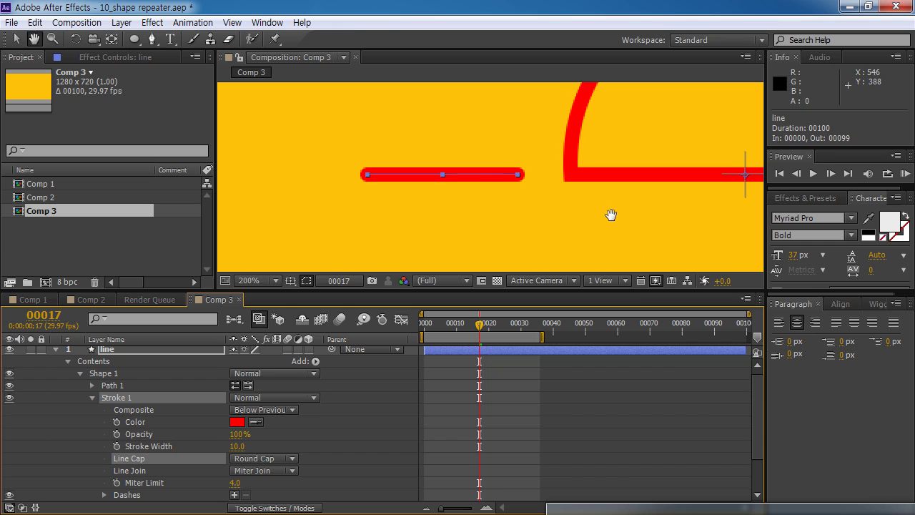
{"action": "key", "text": "g"}
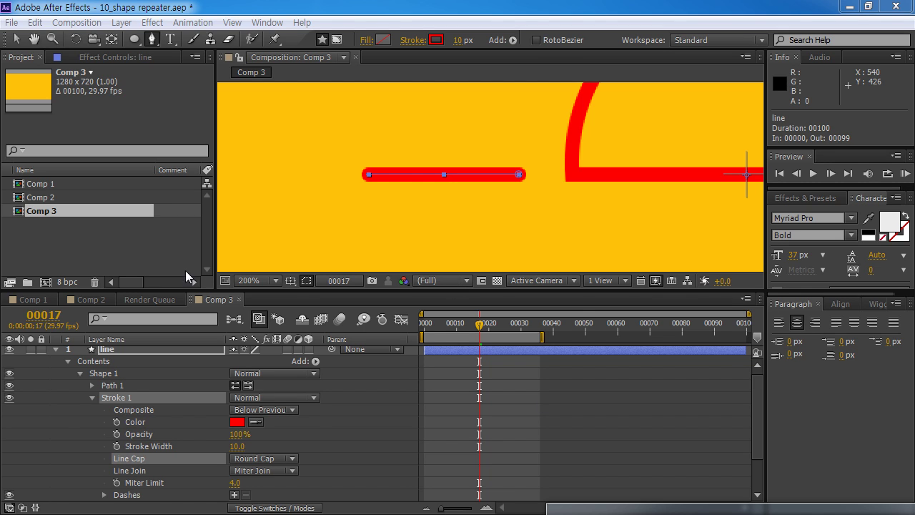
At frame 12 of Comp 3, add Trim Paths to the contents of the line layer
{"action": "left_click", "coordinate": [32, 300]}
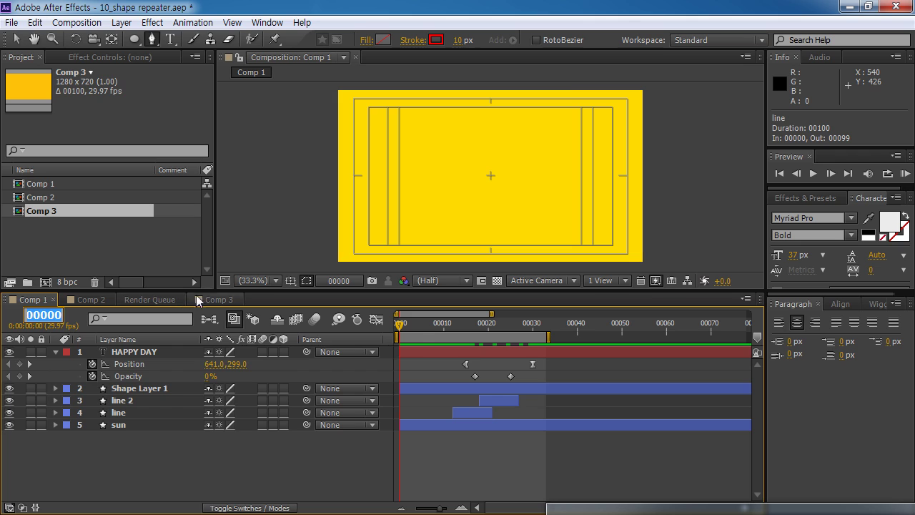
{"action": "left_click", "coordinate": [210, 299]}
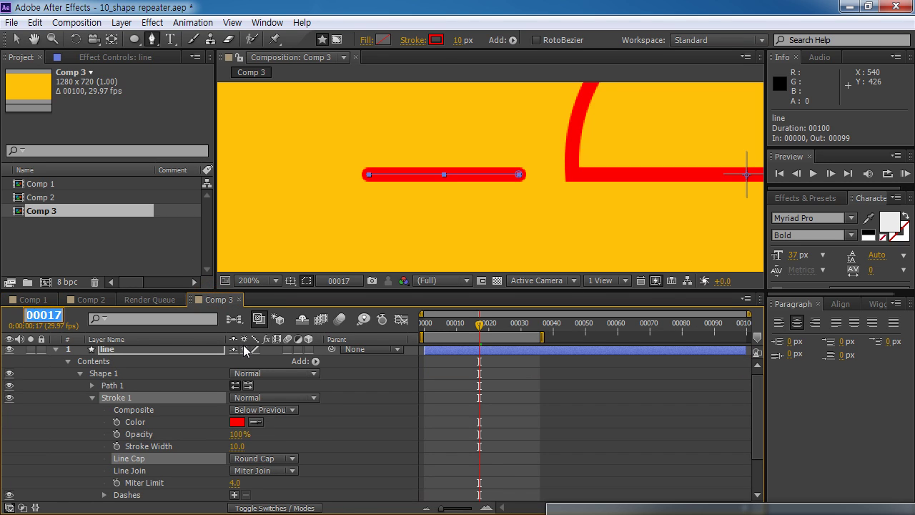
{"action": "type", "text": "12"}
{"action": "key", "text": "Return"}
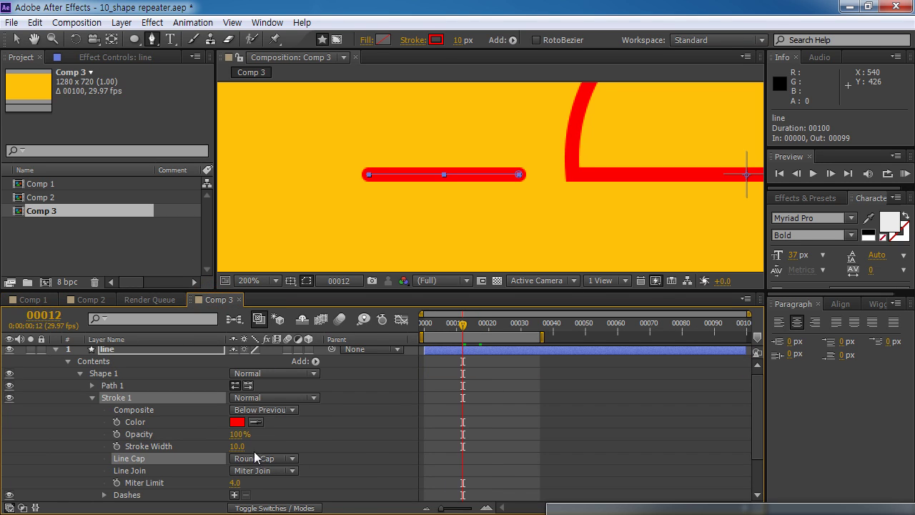
{"action": "left_click", "coordinate": [91, 398]}
{"action": "left_click", "coordinate": [105, 378]}
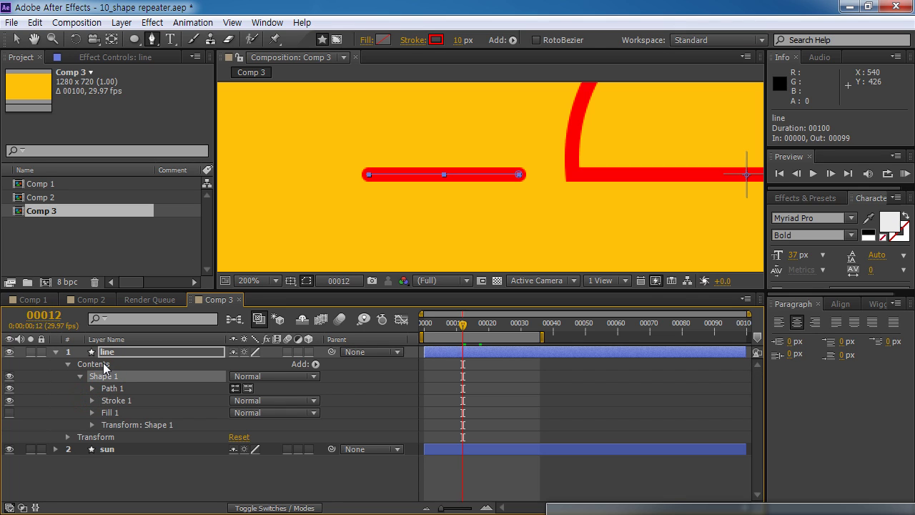
{"action": "left_click", "coordinate": [104, 364]}
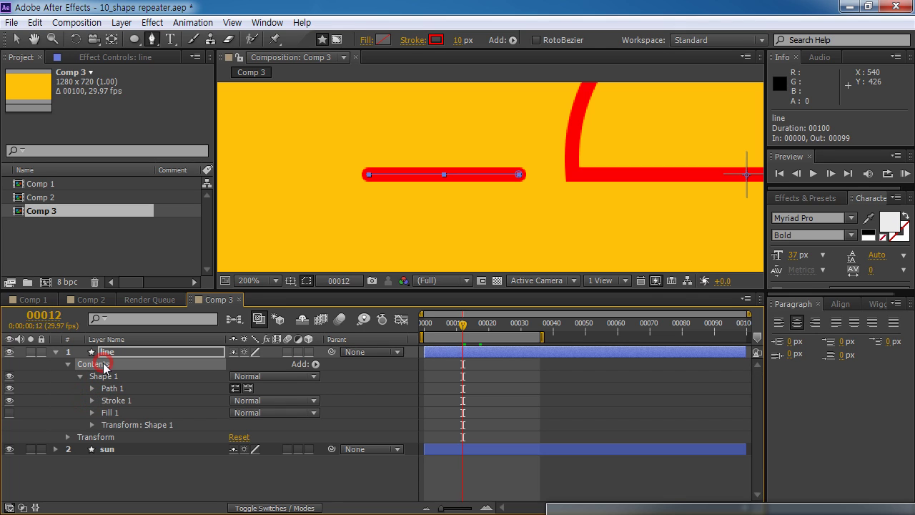
{"action": "left_click", "coordinate": [315, 364]}
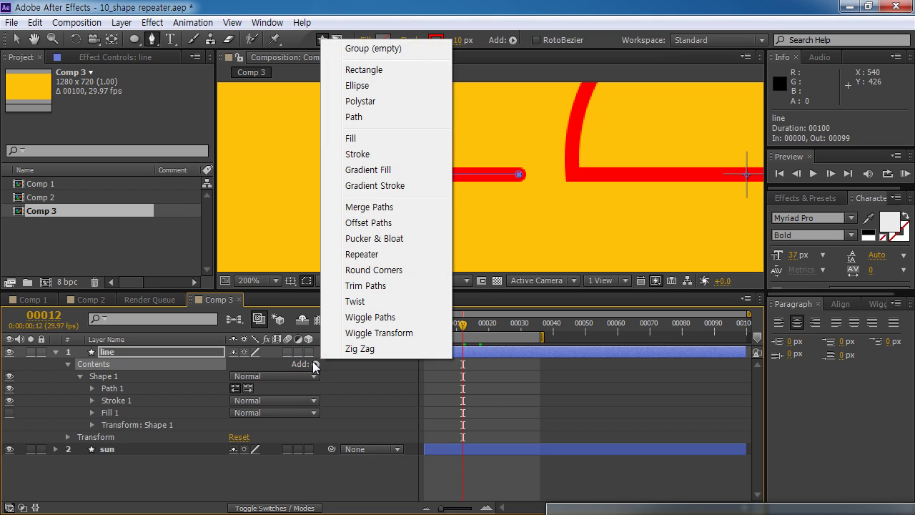
{"action": "left_click", "coordinate": [365, 286]}
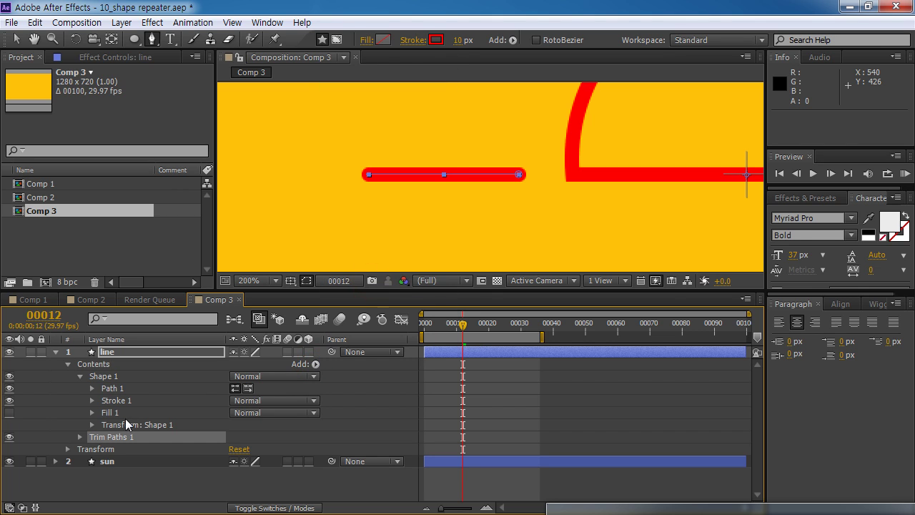
Keyframe the Trim Paths End value at 0% on frame 12
{"action": "left_click", "coordinate": [79, 437]}
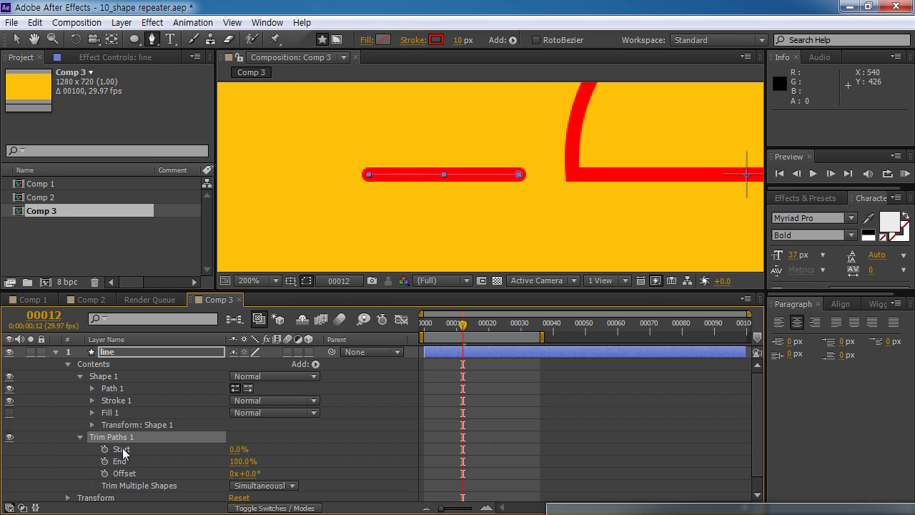
{"action": "left_click", "coordinate": [104, 462]}
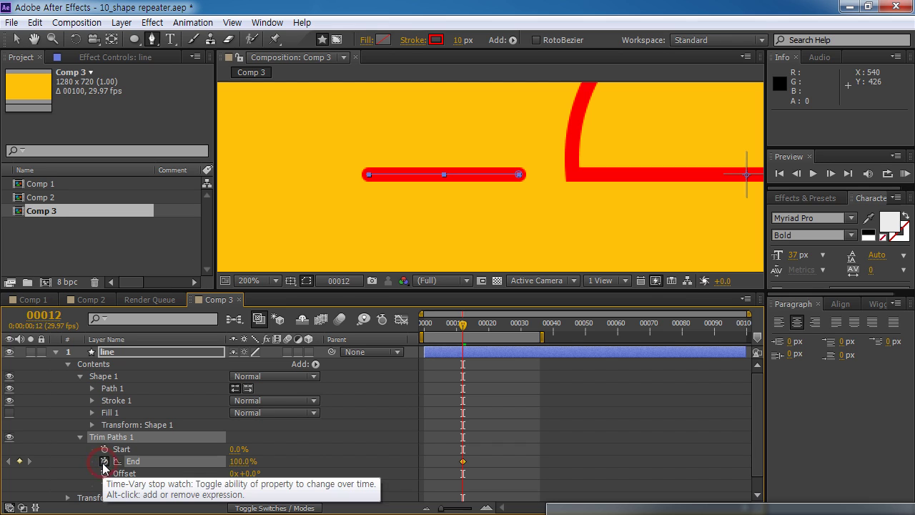
{"action": "left_click", "coordinate": [241, 461]}
{"action": "type", "text": "0"}
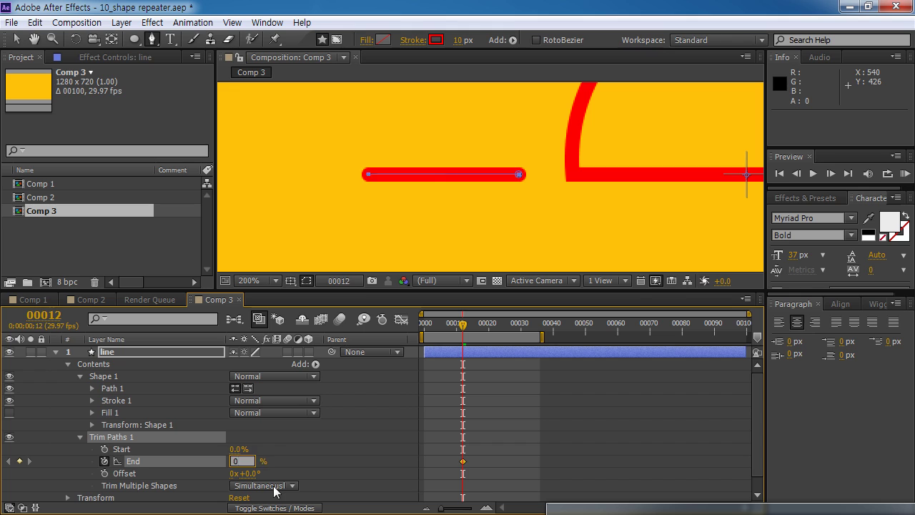
{"action": "key", "text": "Return"}
At frame 16, set the Trim Paths End value to 35% as a second keyframe
{"action": "left_click", "coordinate": [54, 317]}
{"action": "type", "text": "1"}
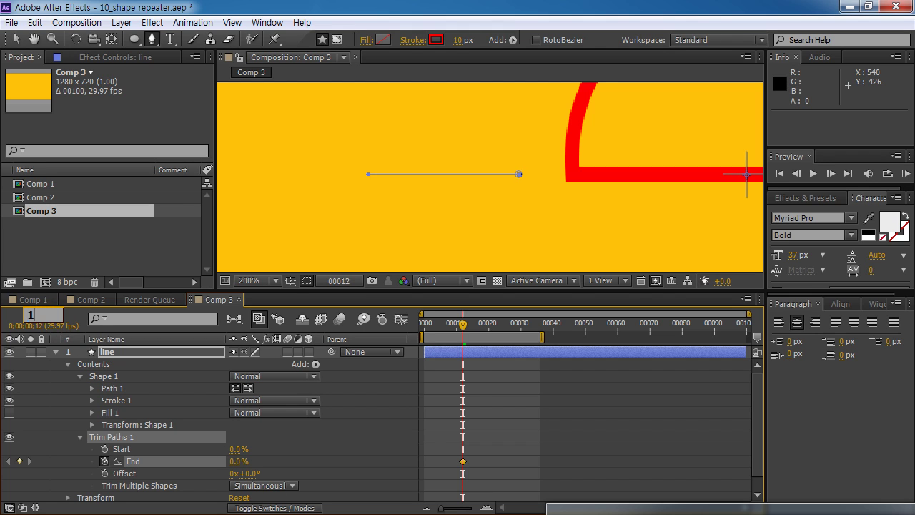
{"action": "type", "text": "6"}
{"action": "key", "text": "Return"}
{"action": "left_click", "coordinate": [234, 461]}
{"action": "type", "text": "35"}
{"action": "key", "text": "Return"}
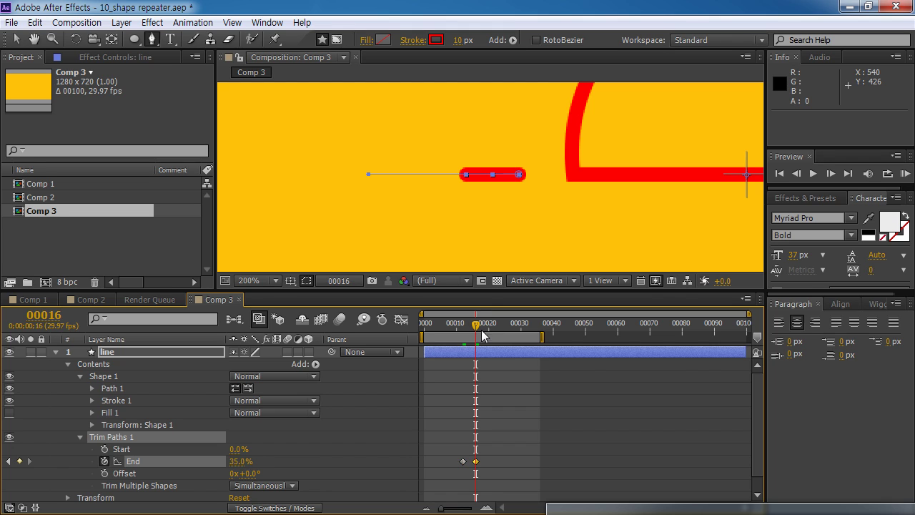
{"action": "mouse_move", "coordinate": [479, 326]}
{"action": "left_mouse_down"}
{"action": "mouse_move", "coordinate": [463, 327]}
{"action": "mouse_move", "coordinate": [480, 330]}
{"action": "mouse_move", "coordinate": [475, 341]}
{"action": "left_mouse_up"}
Keyframe the Trim Paths Start value at 0% on frame 16 and at 35% on frame 20
{"action": "left_click", "coordinate": [105, 448]}
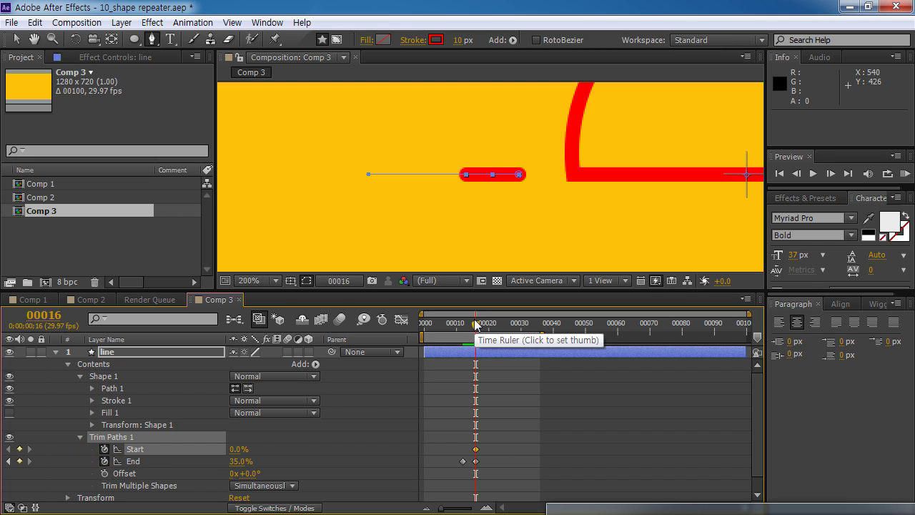
{"action": "left_click", "coordinate": [63, 316]}
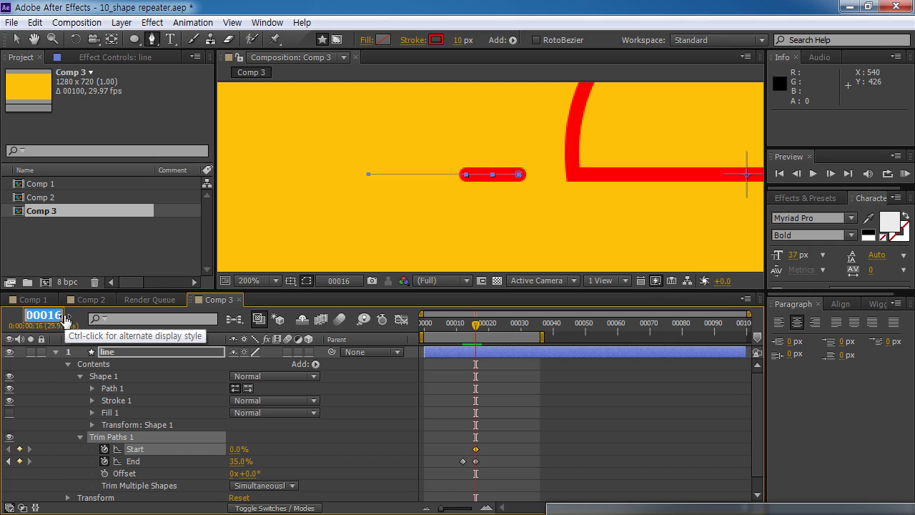
{"action": "type", "text": "20"}
{"action": "key", "text": "Return"}
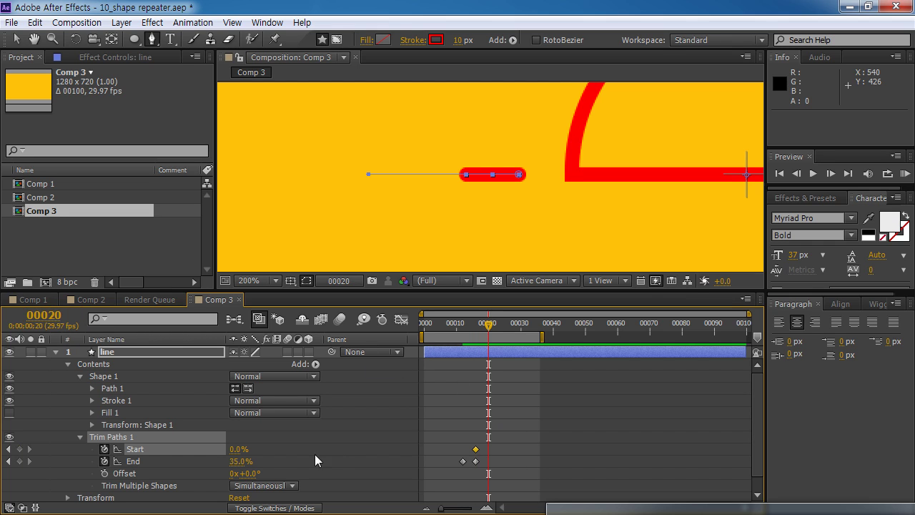
{"action": "left_click", "coordinate": [239, 449]}
{"action": "type", "text": "35"}
{"action": "key", "text": "Return"}
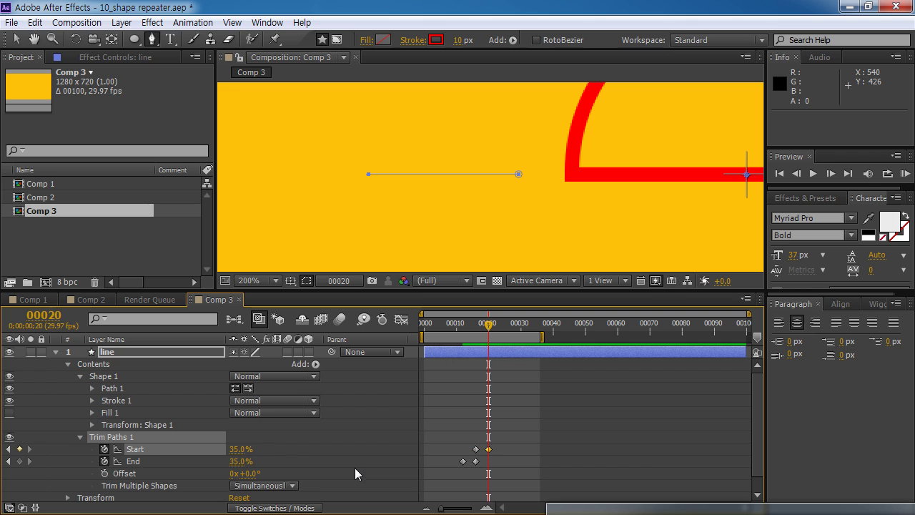
Keyframe the Trim Paths Offset at 0° on frame 12 and 297° on frame 20, and check the line's motion
{"action": "left_click_drag", "start_coordinate": [491, 324], "coordinate": [465, 336]}
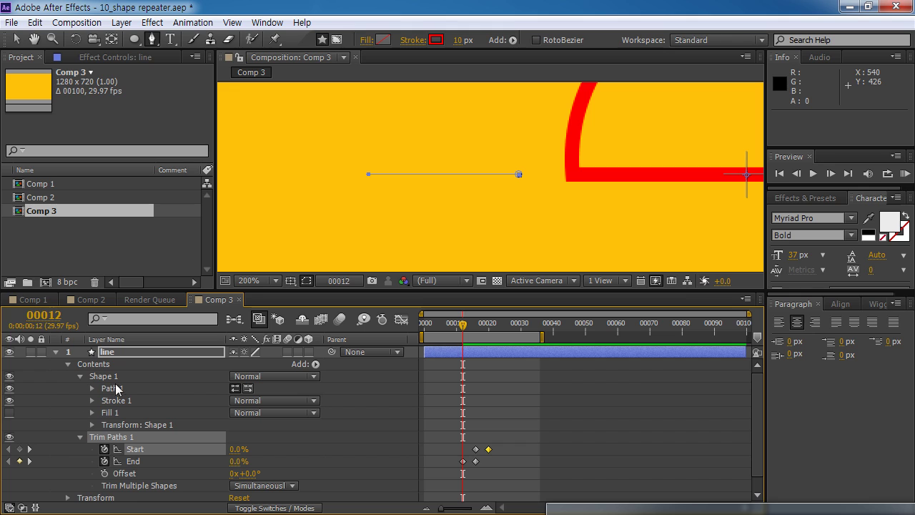
{"action": "left_click", "coordinate": [105, 474]}
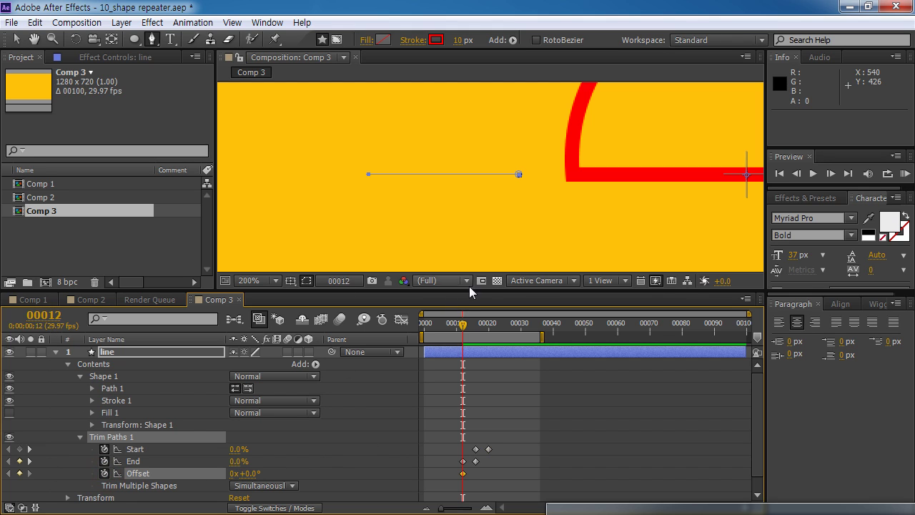
{"action": "left_click_drag", "start_coordinate": [463, 327], "coordinate": [489, 327]}
{"action": "left_click_drag", "start_coordinate": [247, 474], "coordinate": [316, 469]}
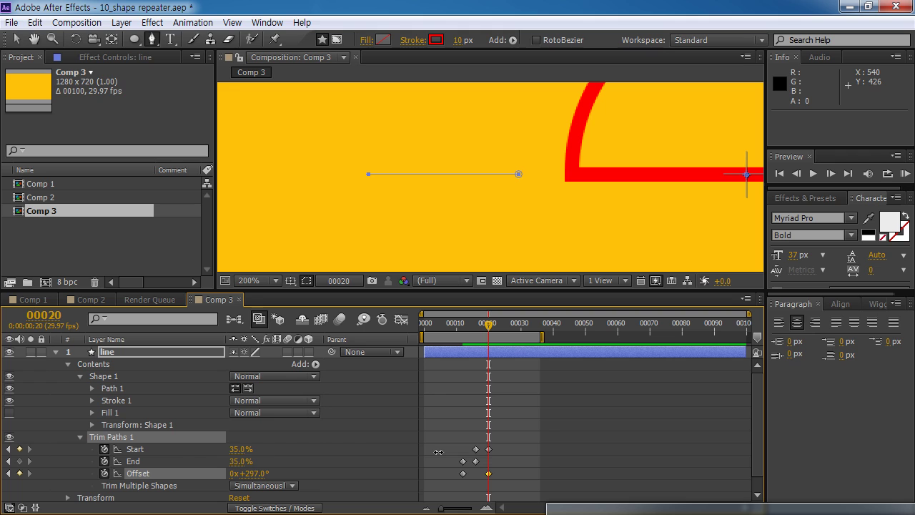
{"action": "mouse_move", "coordinate": [484, 325]}
{"action": "left_mouse_down"}
{"action": "mouse_move", "coordinate": [443, 334]}
{"action": "mouse_move", "coordinate": [486, 338]}
{"action": "mouse_move", "coordinate": [460, 334]}
{"action": "mouse_move", "coordinate": [479, 333]}
{"action": "left_mouse_up"}
{"action": "mouse_move", "coordinate": [484, 329]}
{"action": "left_mouse_down"}
{"action": "mouse_move", "coordinate": [461, 329]}
{"action": "mouse_move", "coordinate": [487, 329]}
{"action": "left_mouse_up"}
Collapse the Trim Paths 1 and Shape 1 groups and select the line layer's Contents
{"action": "left_click", "coordinate": [80, 446]}
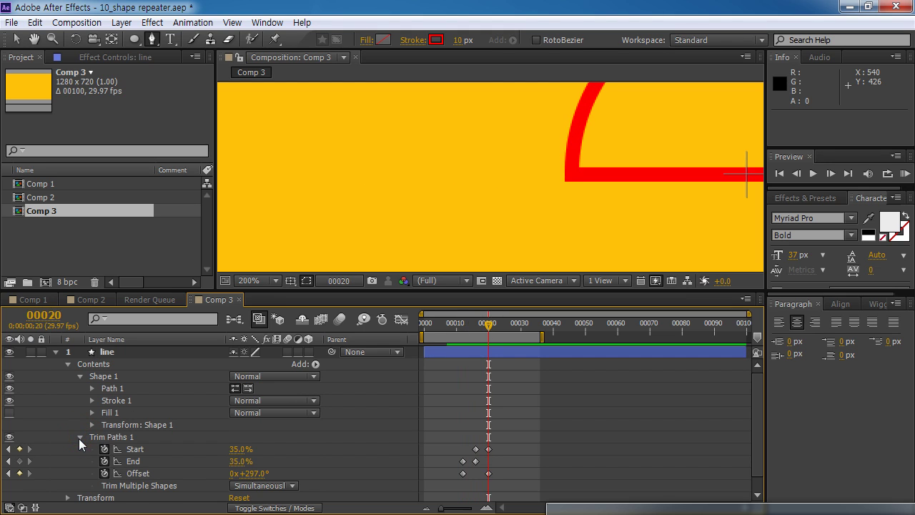
{"action": "left_click", "coordinate": [78, 438]}
{"action": "left_click", "coordinate": [91, 363]}
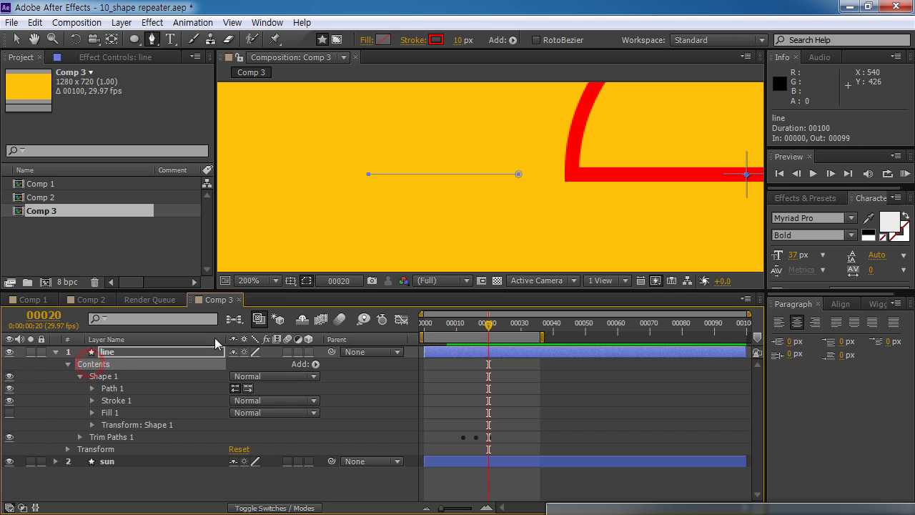
{"action": "left_click", "coordinate": [80, 376]}
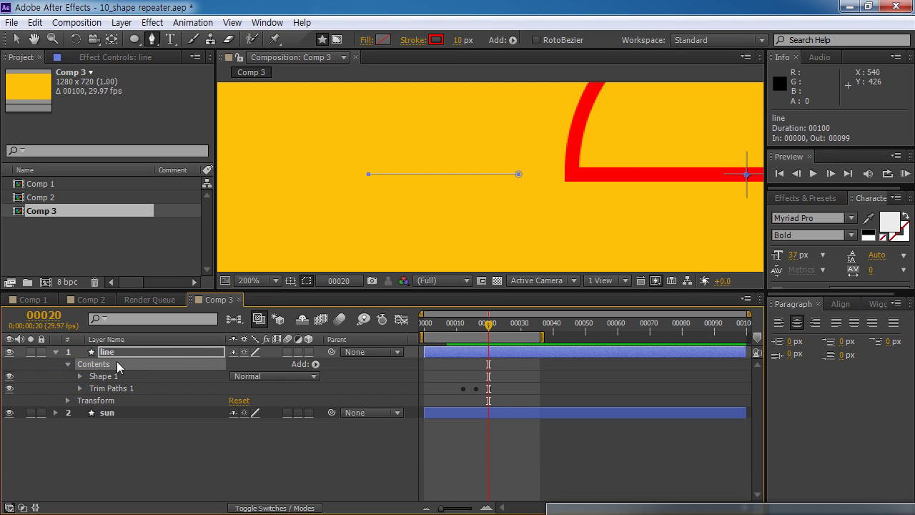
At frame 15, add a Repeater to the line layer's contents and expand its settings
{"action": "key", "text": "comma"}
{"action": "left_click_drag", "start_coordinate": [489, 326], "coordinate": [471, 327]}
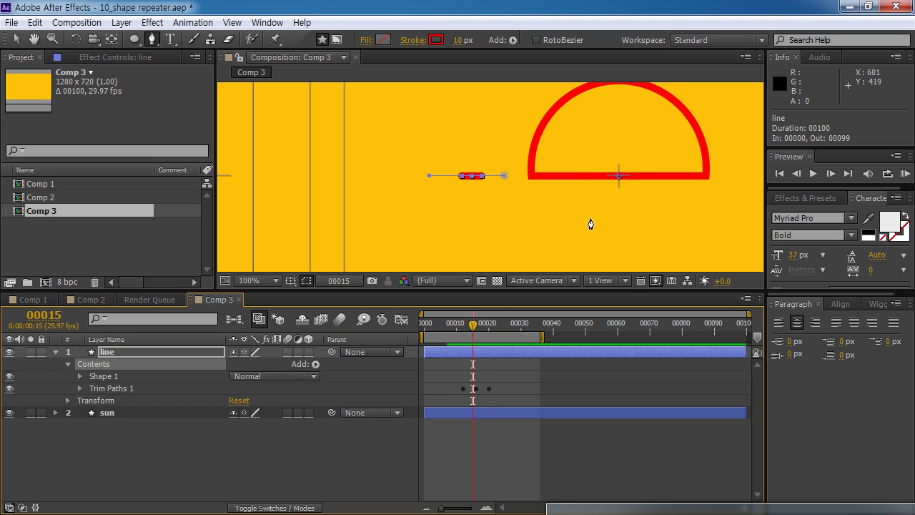
{"action": "key", "text": "space"}
{"action": "left_click_drag", "start_coordinate": [625, 174], "coordinate": [508, 234]}
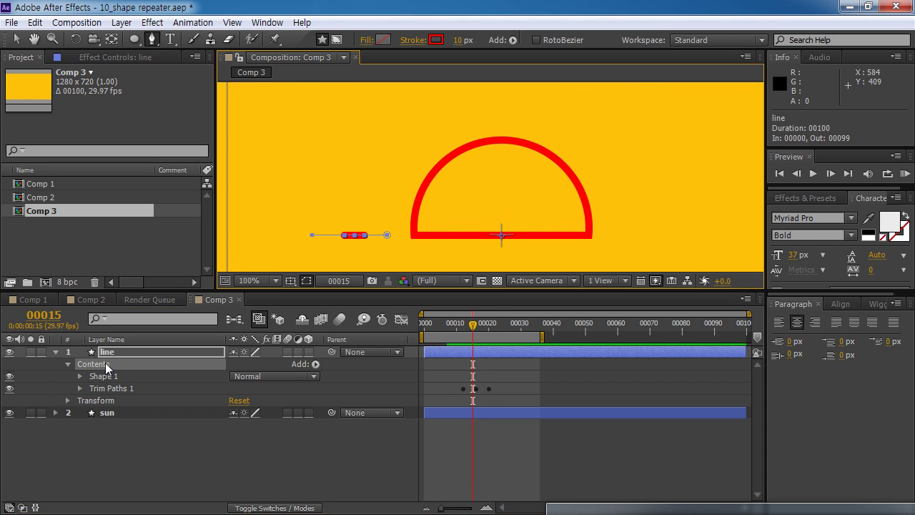
{"action": "left_click", "coordinate": [315, 364]}
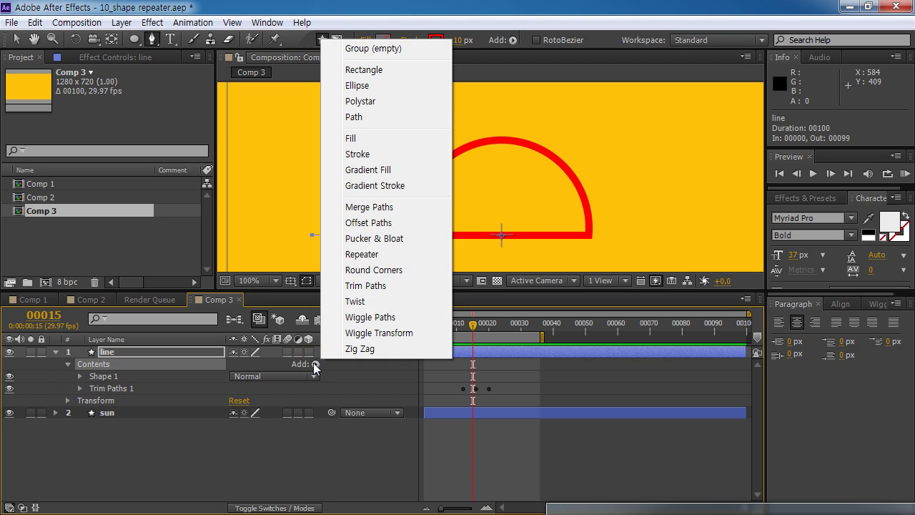
{"action": "left_click", "coordinate": [362, 255]}
{"action": "left_click", "coordinate": [16, 39]}
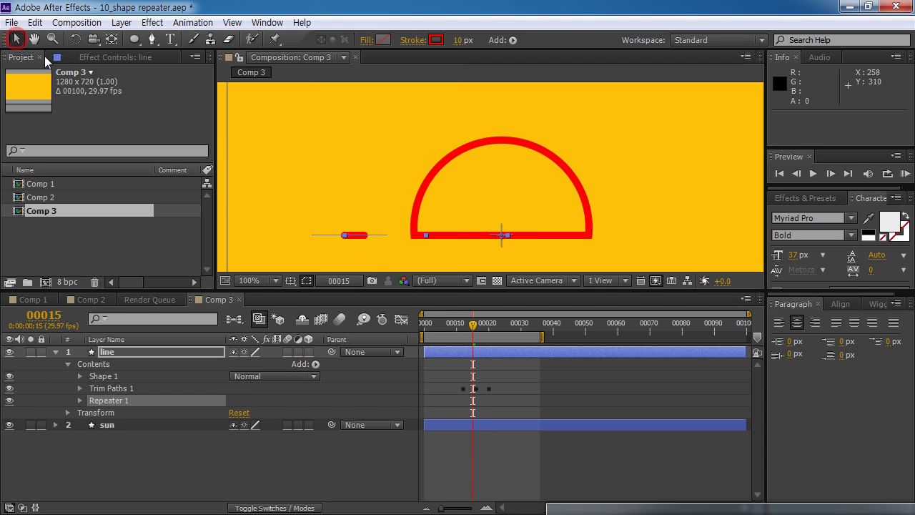
{"action": "left_click", "coordinate": [82, 400]}
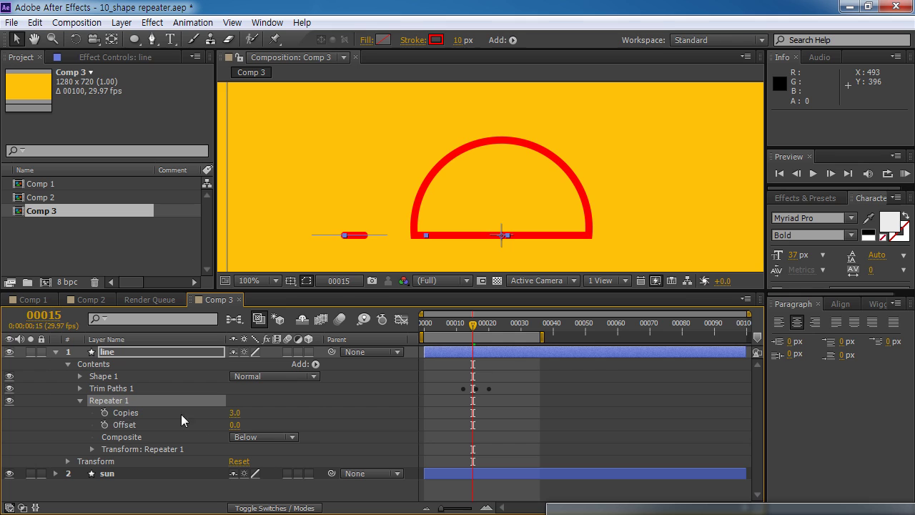
Set the number of copies in the line layer's Repeater to 7
{"action": "left_click", "coordinate": [235, 413]}
{"action": "type", "text": "7"}
{"action": "key", "text": "Return"}
In the line Repeater's transform, set Position to 0,0 and Rotation to 30° to fan the copies around the sun
{"action": "left_click", "coordinate": [120, 438]}
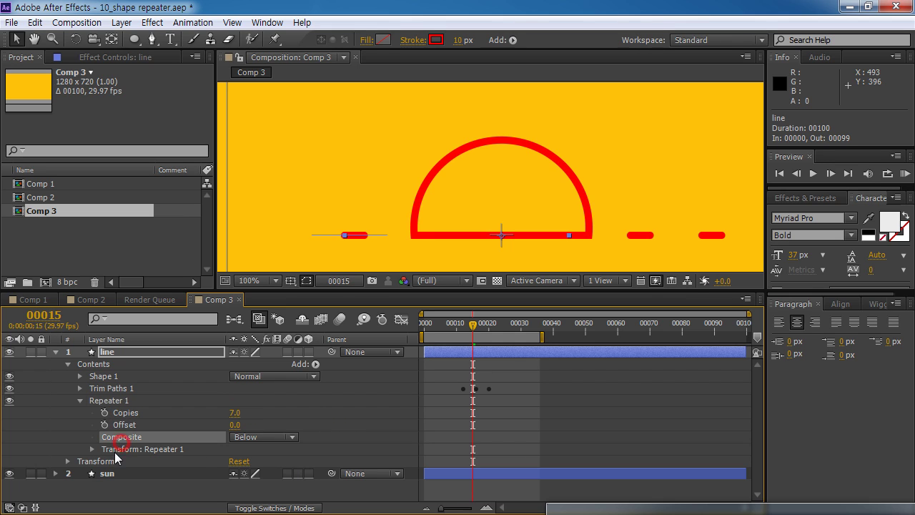
{"action": "left_click", "coordinate": [111, 449]}
{"action": "left_click", "coordinate": [90, 449]}
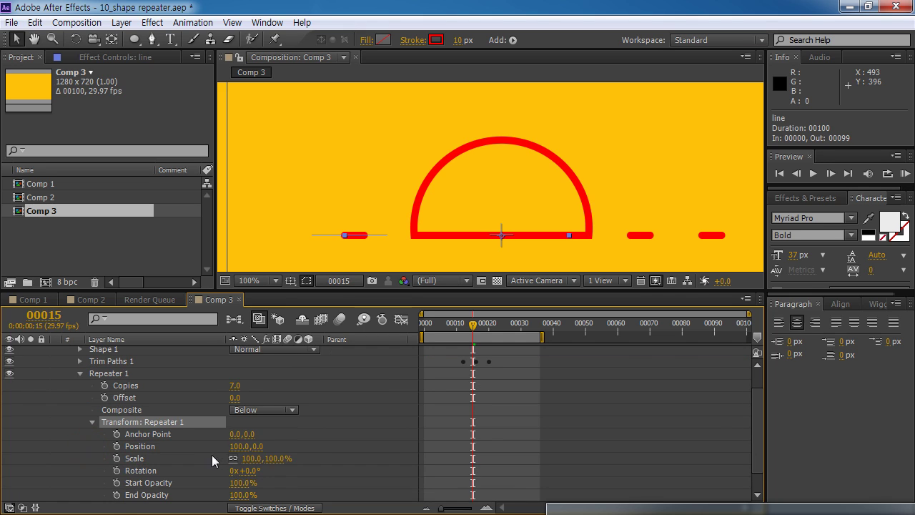
{"action": "left_click", "coordinate": [236, 446]}
{"action": "type", "text": "0"}
{"action": "key", "text": "Return"}
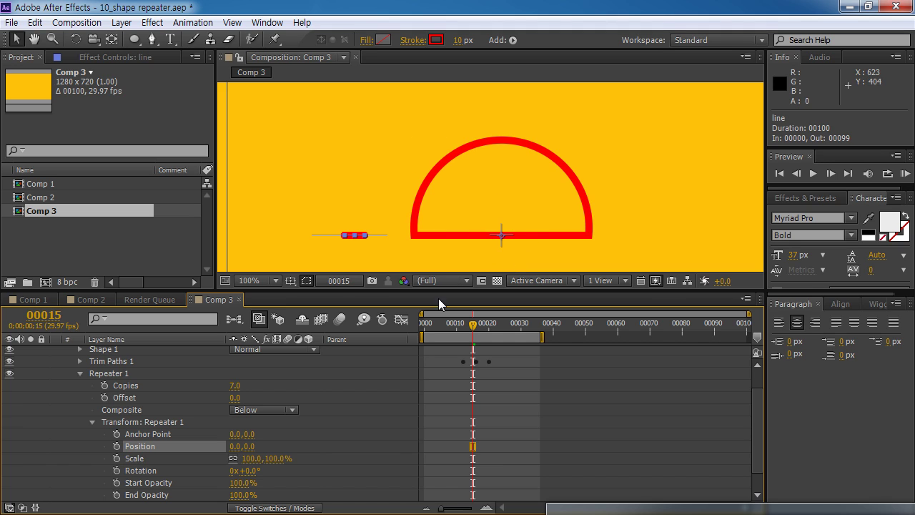
{"action": "left_click", "coordinate": [247, 471]}
{"action": "type", "text": "30"}
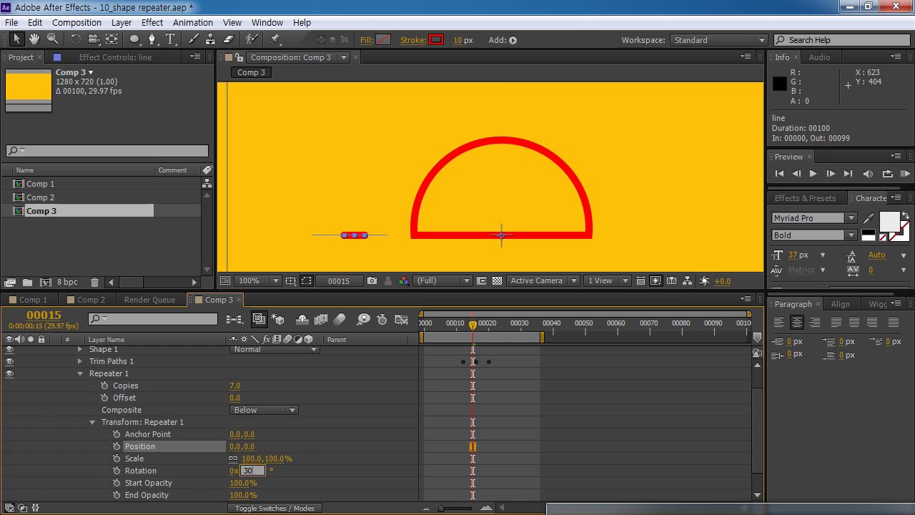
{"action": "key", "text": "Return"}
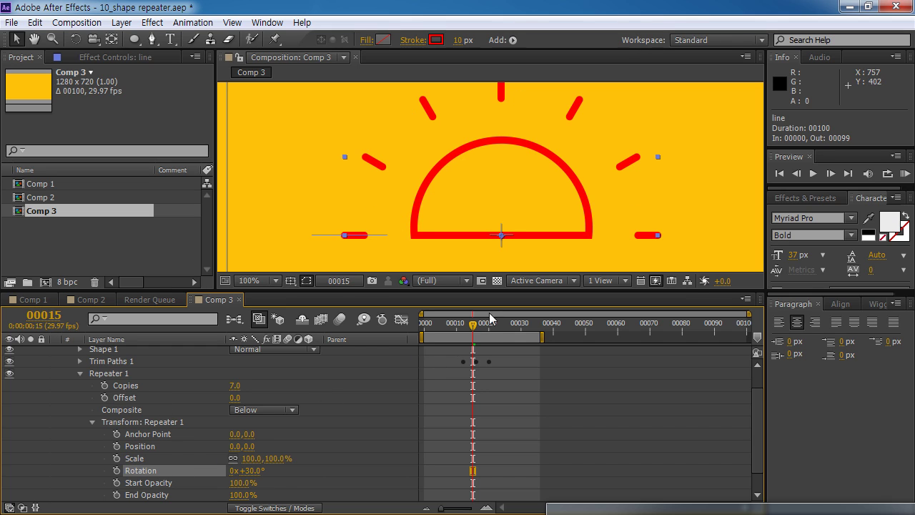
Preview the repeated ray animation from the first frame, and return the playhead to frame 0
{"action": "key", "text": "Home"}
{"action": "key", "text": "KP_0"}
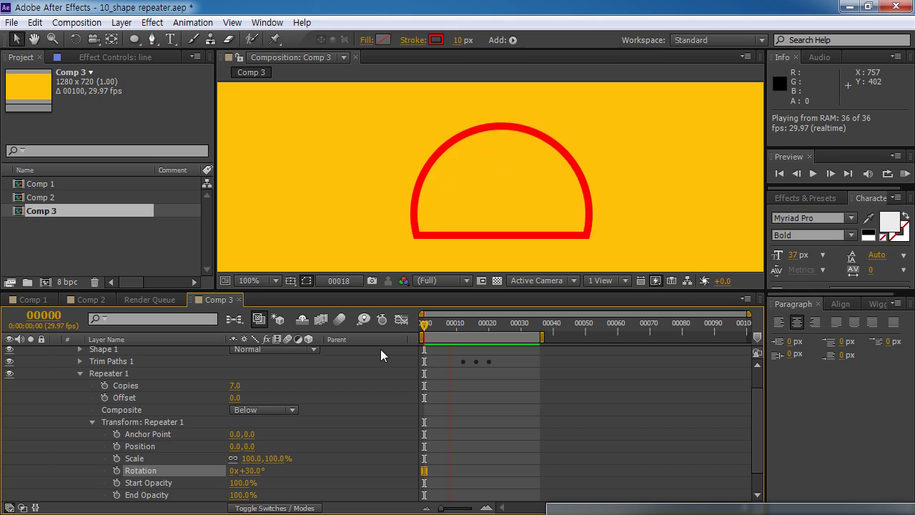
{"action": "left_click", "coordinate": [464, 355]}
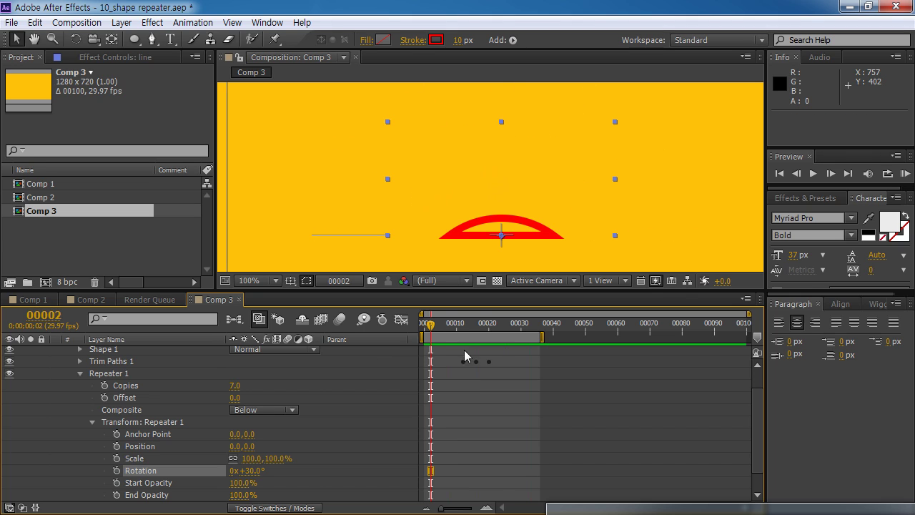
{"action": "left_click", "coordinate": [428, 328]}
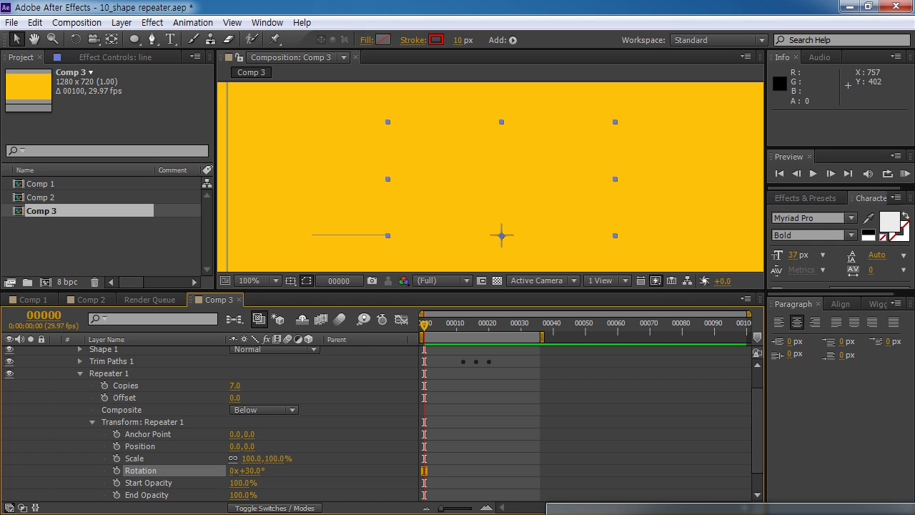
Reveal the line layer's animated properties and apply Easy Ease to both Offset keyframes
{"action": "left_click", "coordinate": [104, 373]}
{"action": "scroll", "coordinate": [125, 350], "scroll_direction": "up", "scroll_amount": 1}
{"action": "left_click", "coordinate": [108, 353]}
{"action": "key", "text": "u"}
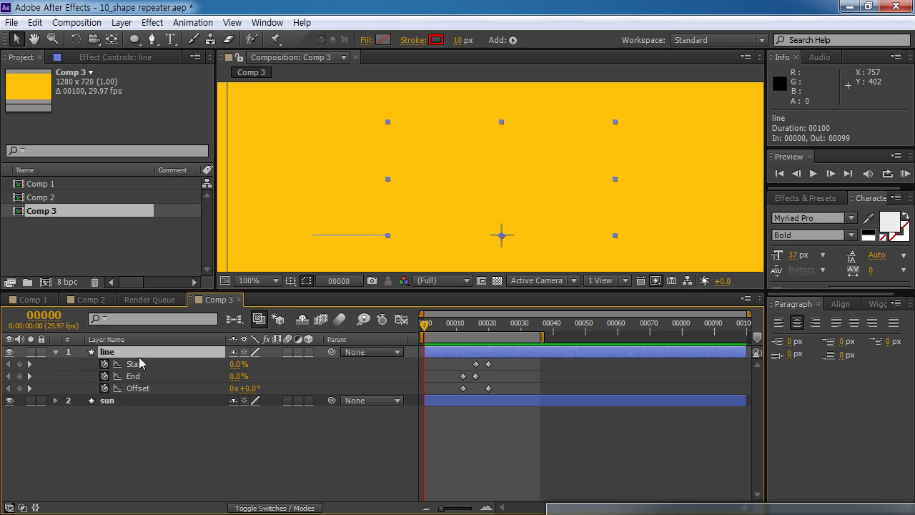
{"action": "left_click", "coordinate": [463, 388]}
{"action": "left_click", "coordinate": [489, 388], "text": "shift"}
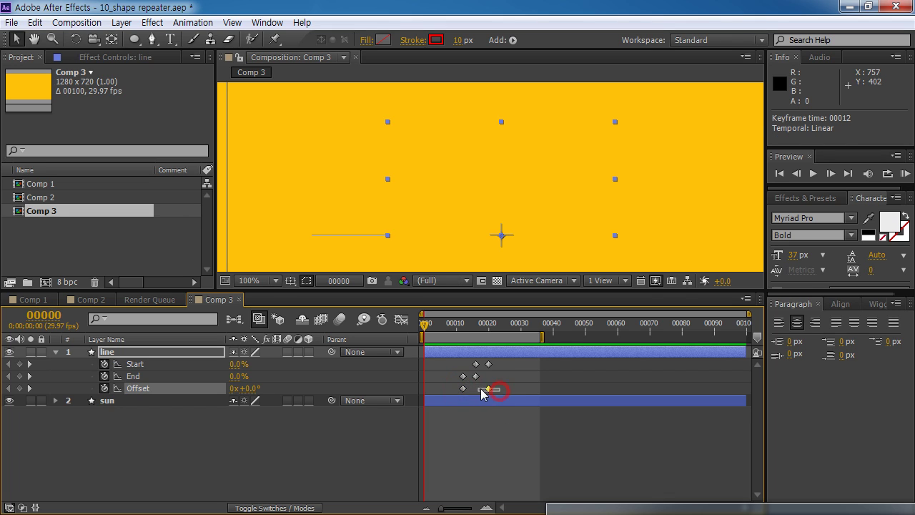
{"action": "key", "text": "F9"}
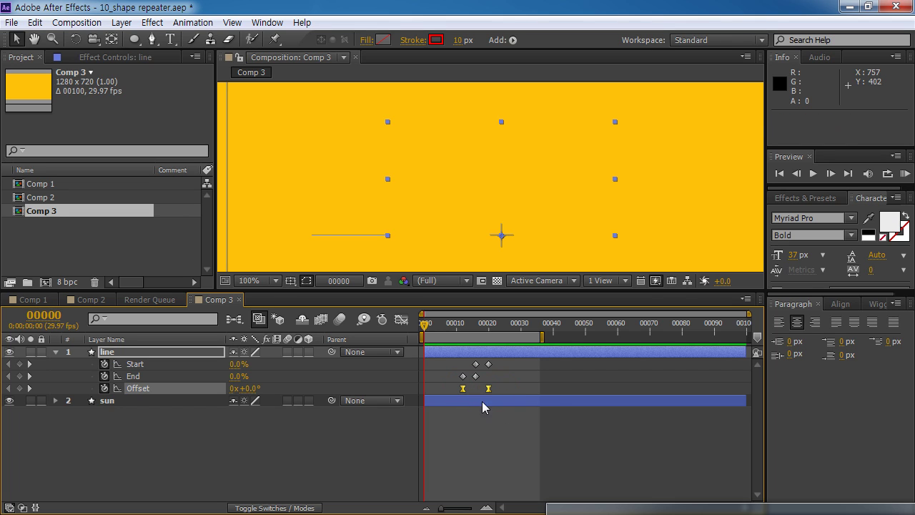
Trim the line layer so that it starts at frame 12 and ends at frame 20
{"action": "left_click_drag", "start_coordinate": [425, 330], "coordinate": [463, 330]}
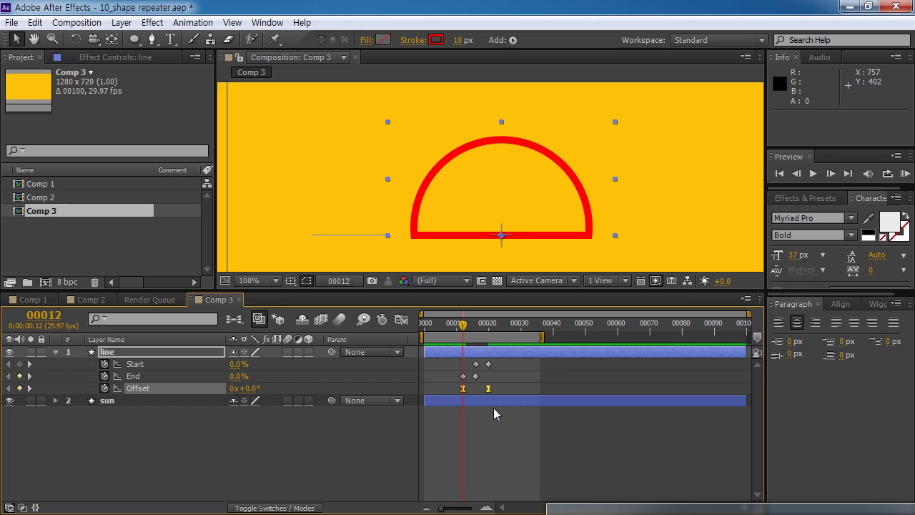
{"action": "key", "text": "alt+bracketleft"}
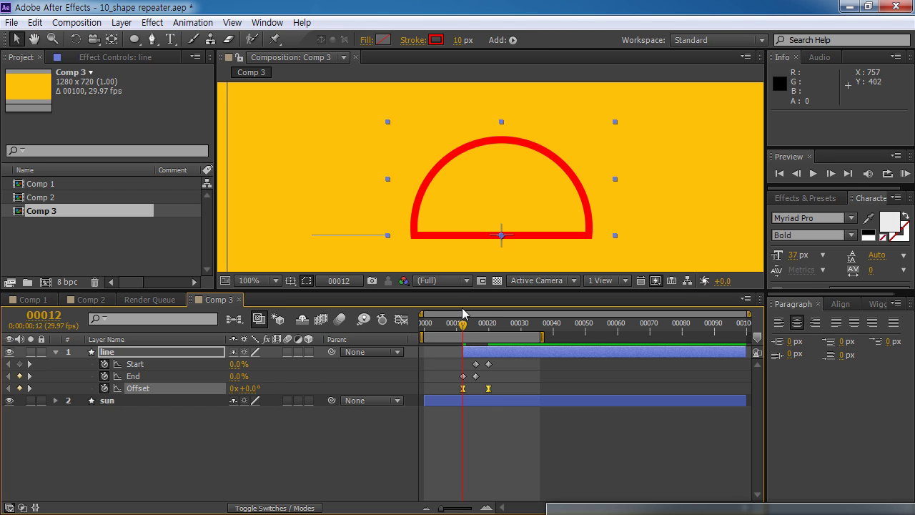
{"action": "left_click_drag", "start_coordinate": [466, 325], "coordinate": [493, 326]}
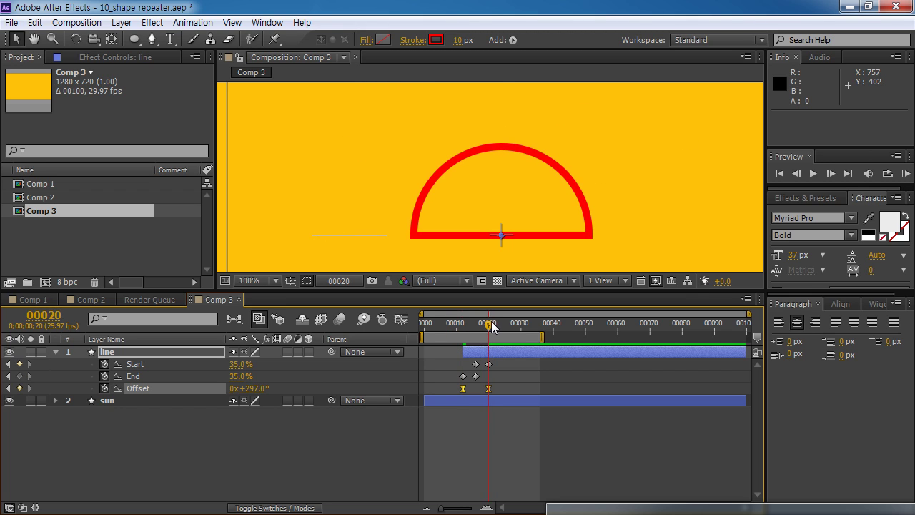
{"action": "key", "text": "alt+bracketright"}
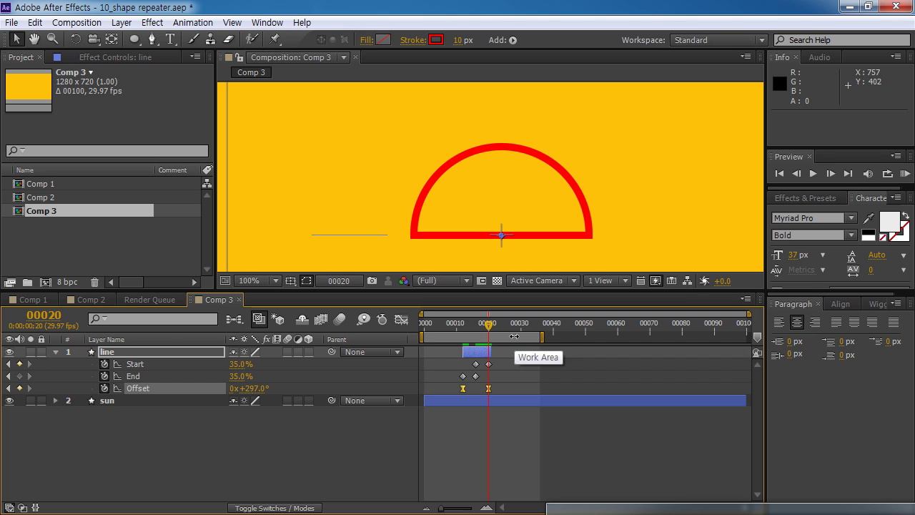
Duplicate the line layer and shift the copy in time so that it starts at frame 18
{"action": "left_click", "coordinate": [107, 351]}
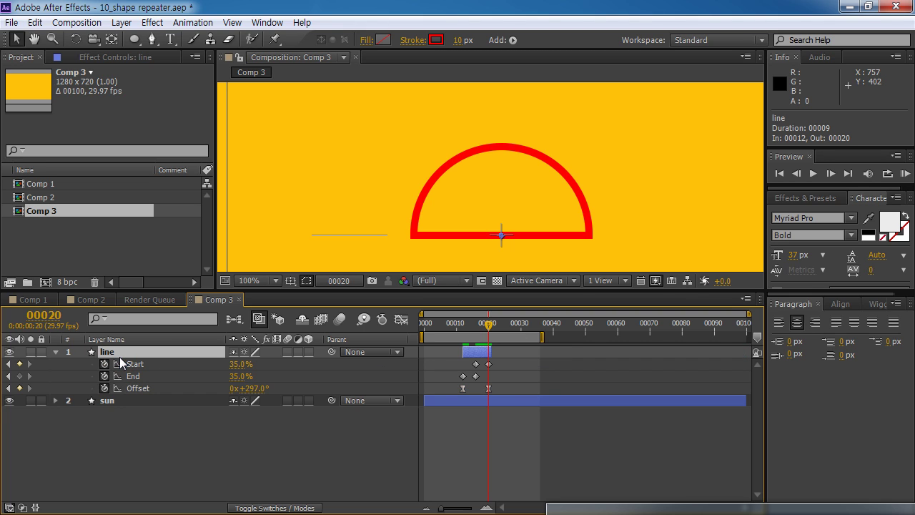
{"action": "key", "text": "ctrl+d"}
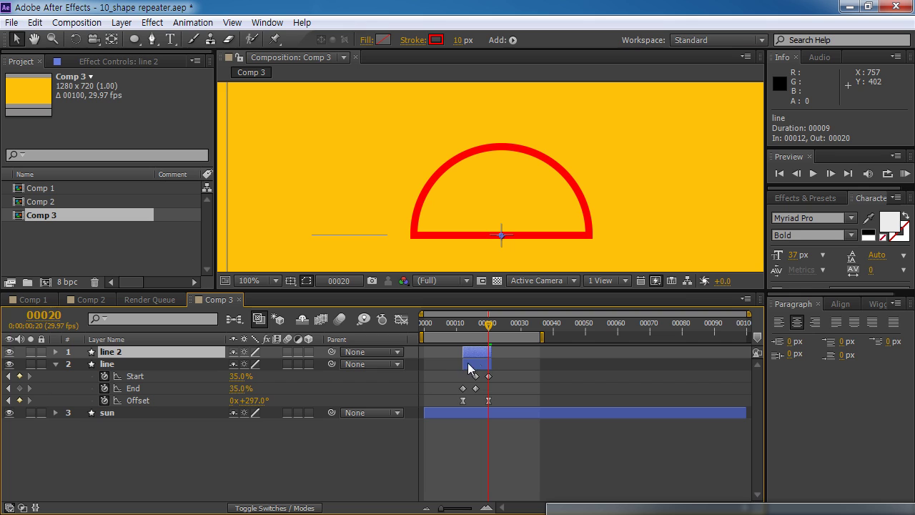
{"action": "left_click_drag", "start_coordinate": [488, 322], "coordinate": [484, 329]}
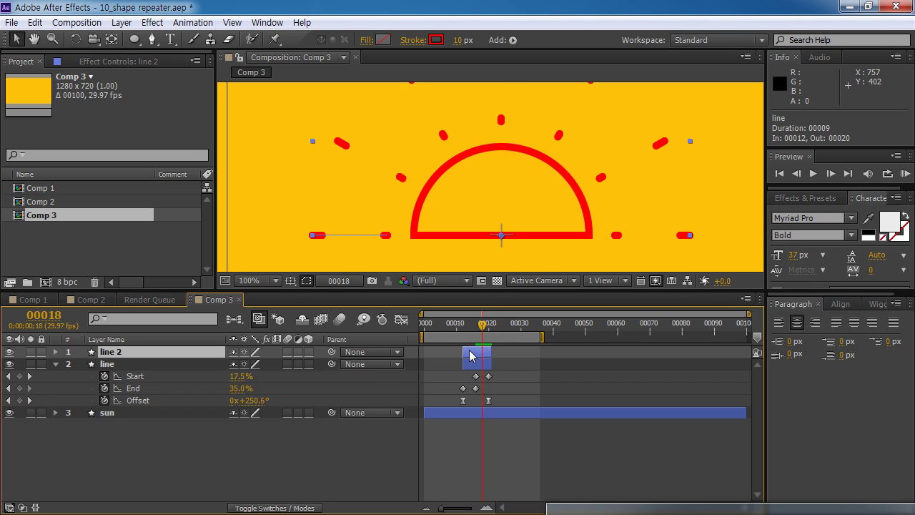
{"action": "left_click_drag", "start_coordinate": [472, 356], "coordinate": [483, 355]}
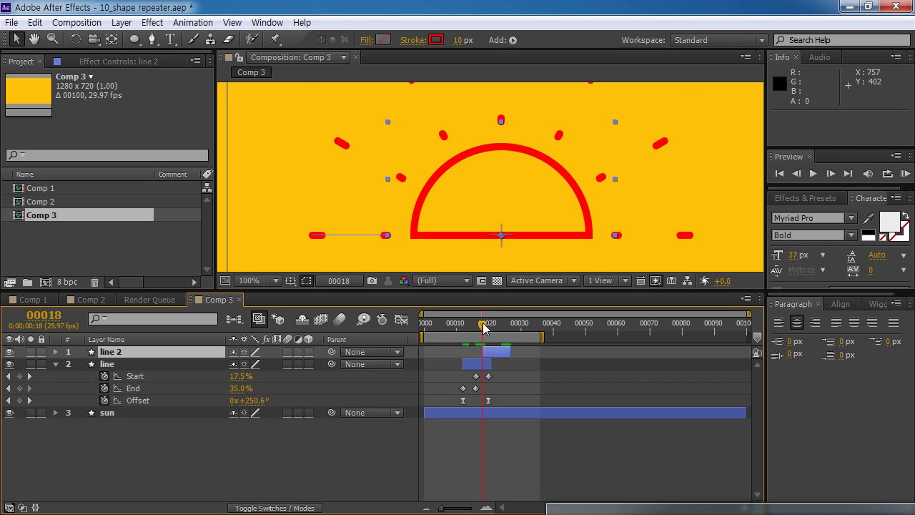
Preview the two staggered ray layers, and check the finished logo in the 07_logo reference video
{"action": "left_click_drag", "start_coordinate": [483, 323], "coordinate": [463, 327]}
{"action": "key", "text": "KP_0"}
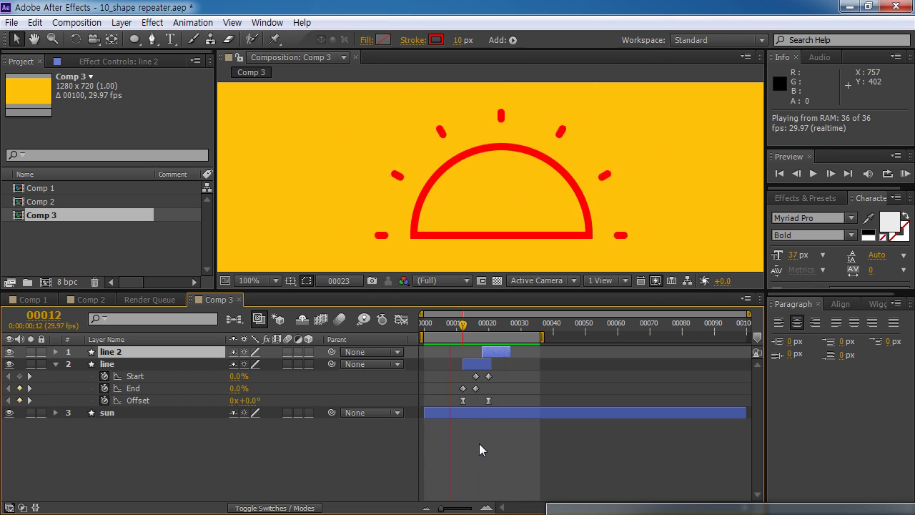
{"action": "key", "text": "space"}
{"action": "left_click", "coordinate": [218, 455]}
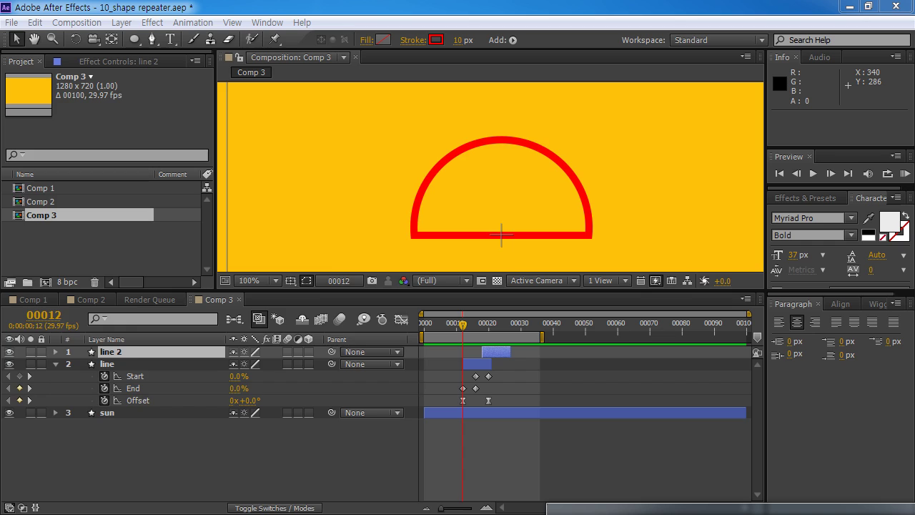
{"action": "key", "text": "alt+Tab"}
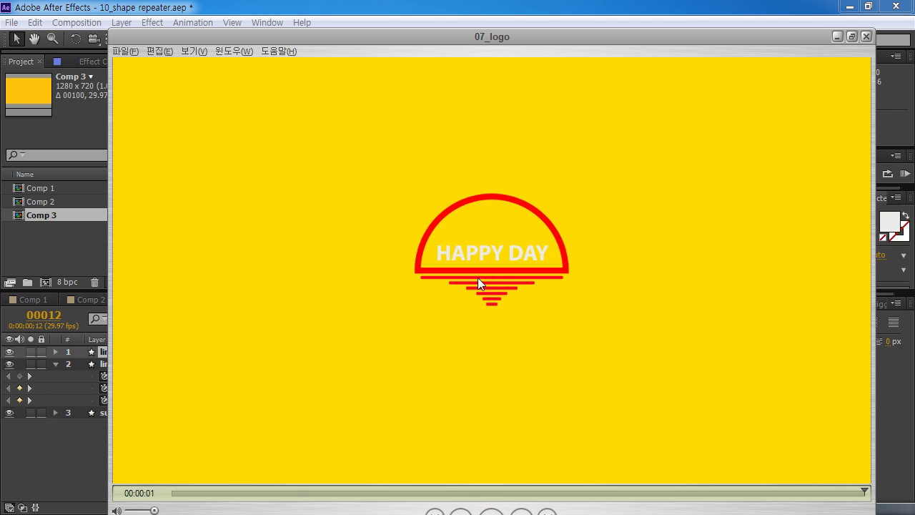
{"action": "left_click", "coordinate": [838, 37]}
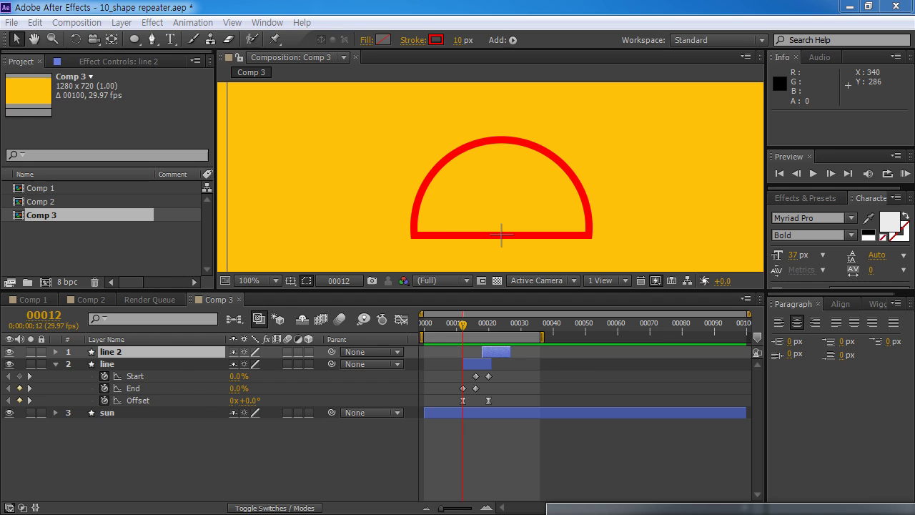
Collapse the line layer and draw a horizontal Pen line just below the sun's base, from its centre to near its right end
{"action": "left_click", "coordinate": [55, 364]}
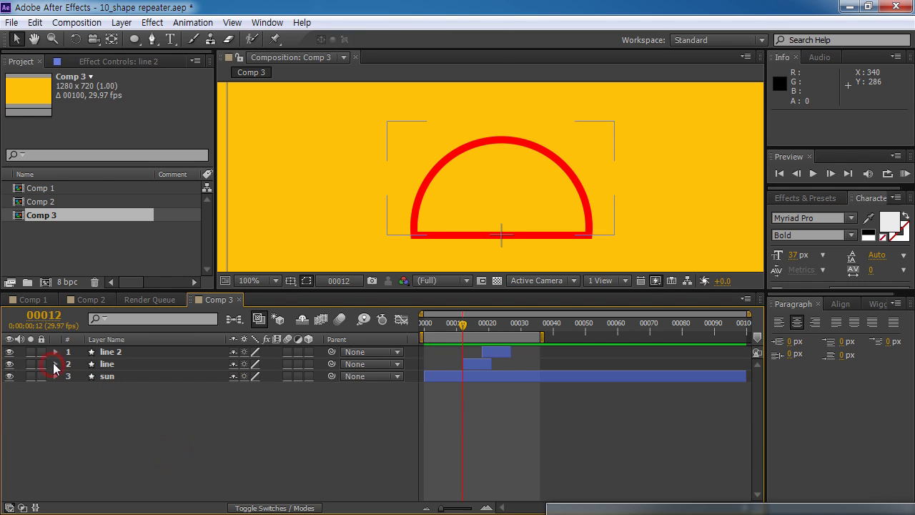
{"action": "left_click", "coordinate": [152, 40]}
{"action": "left_click", "coordinate": [501, 246]}
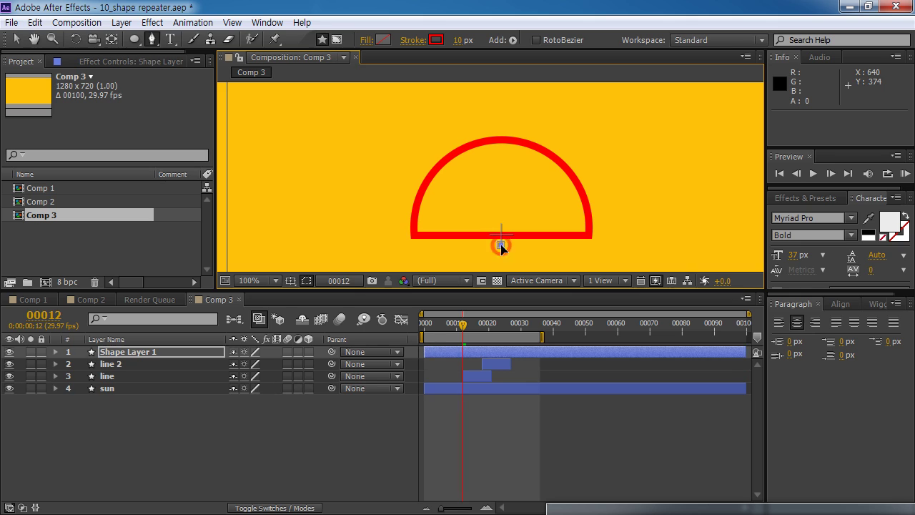
{"action": "left_click", "coordinate": [587, 245]}
Expand the new shape layer's Stroke 1 settings and set the Stroke Width to 5
{"action": "left_click", "coordinate": [67, 350]}
{"action": "left_click", "coordinate": [55, 353]}
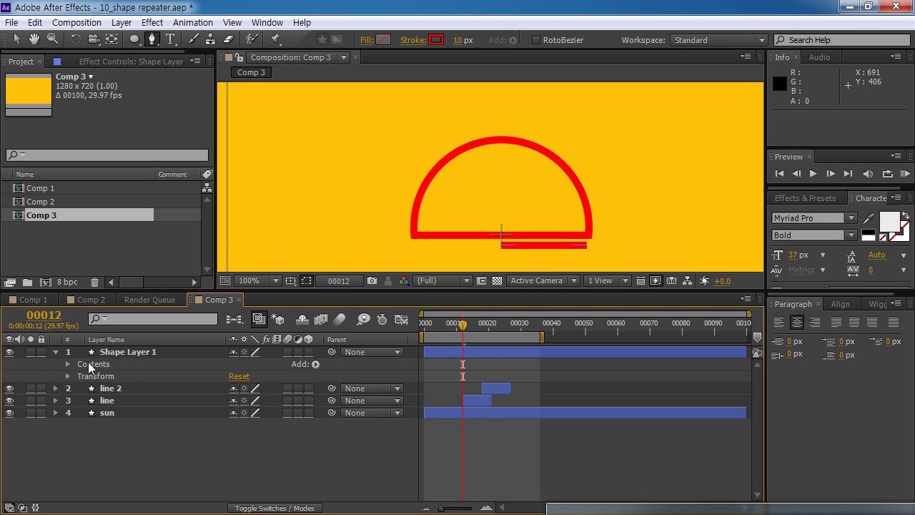
{"action": "left_click", "coordinate": [88, 364]}
{"action": "left_click", "coordinate": [68, 364]}
{"action": "left_click", "coordinate": [77, 376]}
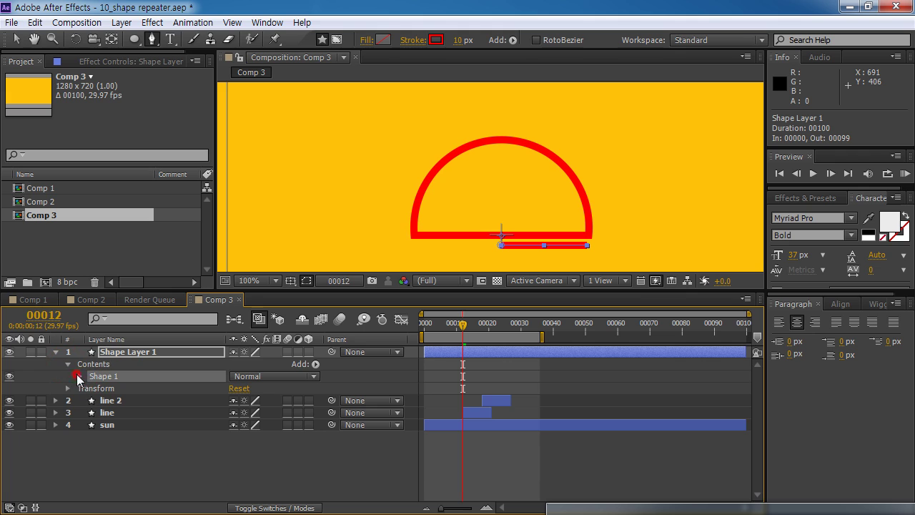
{"action": "left_click", "coordinate": [78, 376]}
{"action": "left_click", "coordinate": [120, 400]}
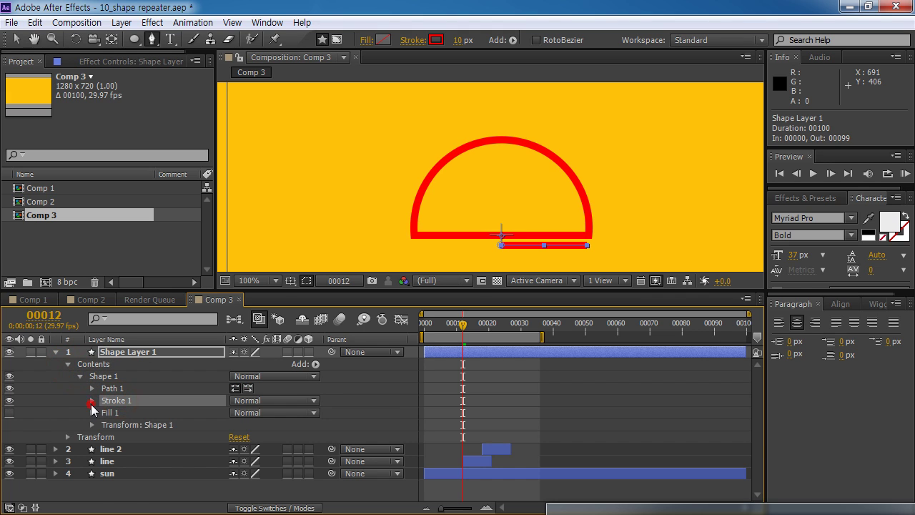
{"action": "left_click", "coordinate": [91, 401]}
{"action": "left_click", "coordinate": [236, 446]}
{"action": "type", "text": "5"}
{"action": "key", "text": "Return"}
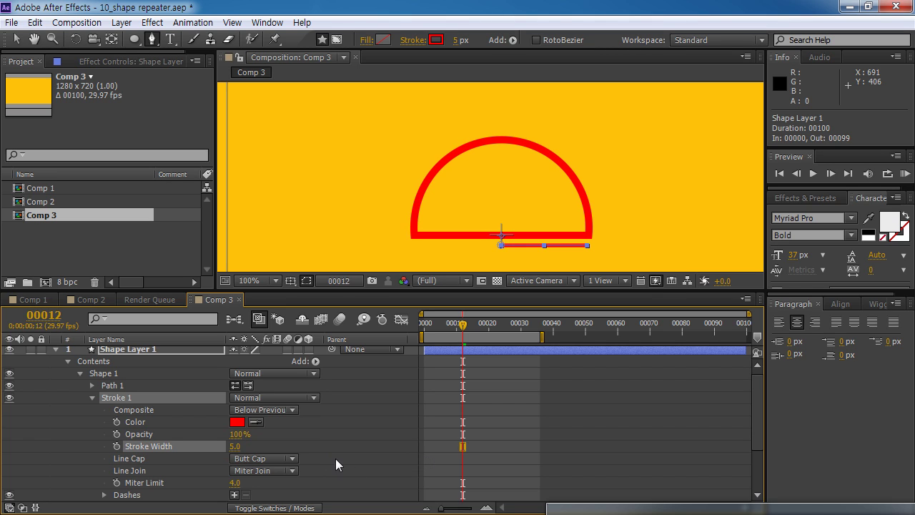
Change the new line's Line Cap to Round Cap and collapse its stroke settings
{"action": "left_click", "coordinate": [286, 460]}
{"action": "left_click", "coordinate": [275, 427]}
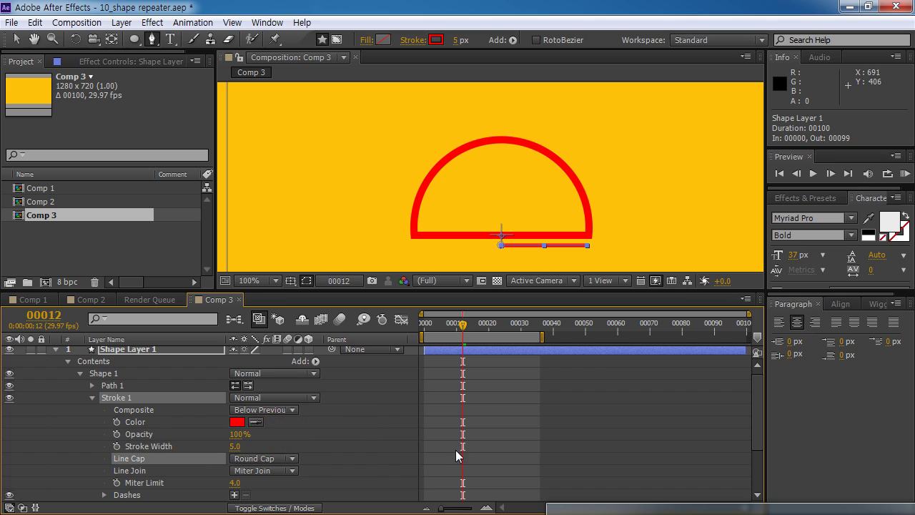
{"action": "left_click", "coordinate": [92, 397]}
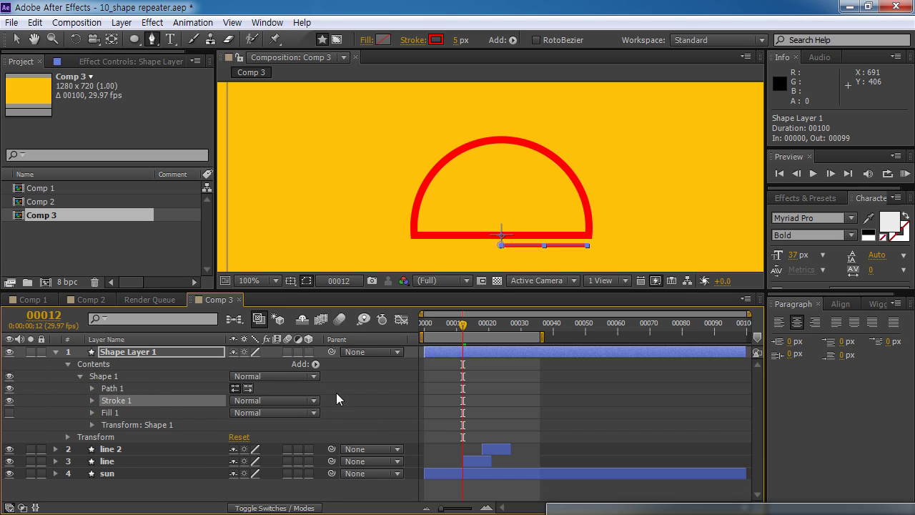
Add a Repeater to the new shape layer's contents and expand its settings
{"action": "left_click", "coordinate": [97, 364]}
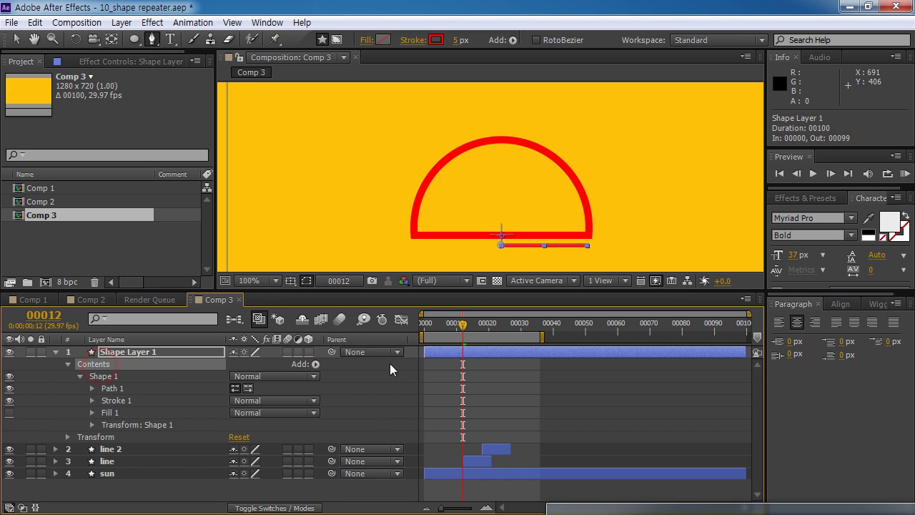
{"action": "left_click", "coordinate": [315, 364]}
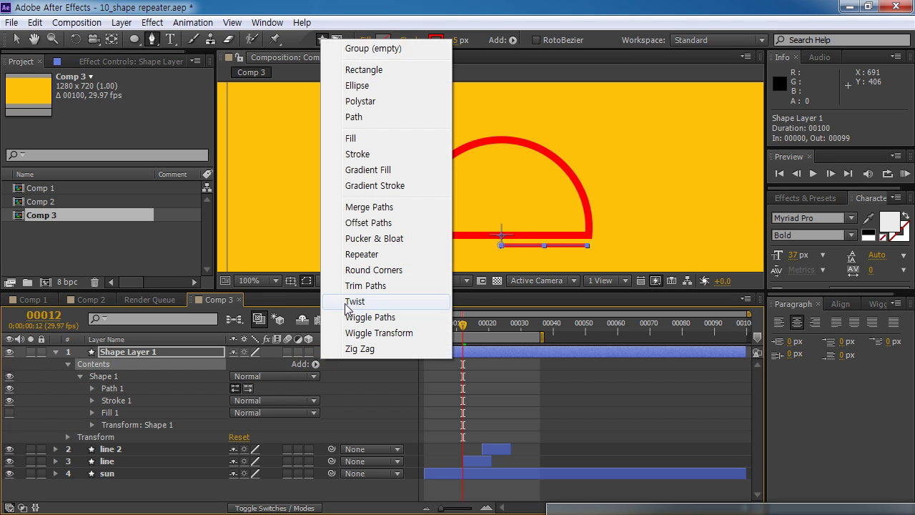
{"action": "left_click", "coordinate": [377, 255]}
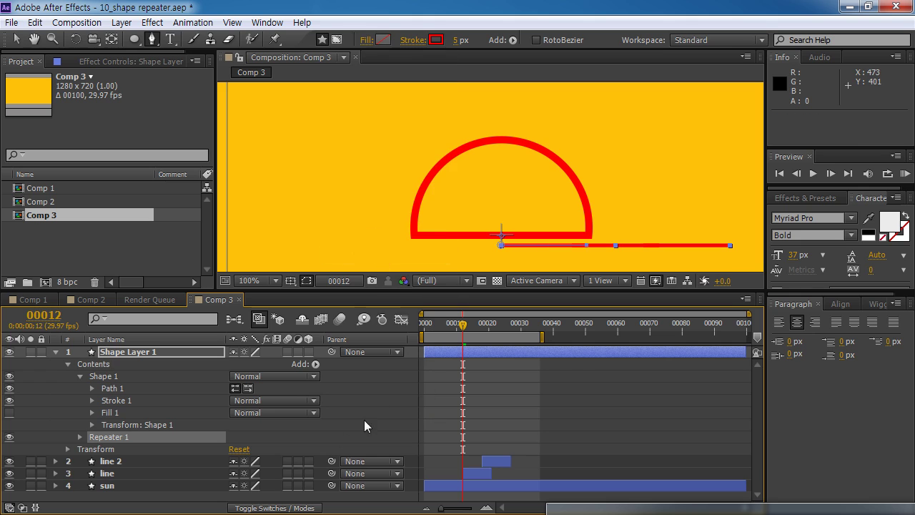
{"action": "left_click", "coordinate": [79, 437]}
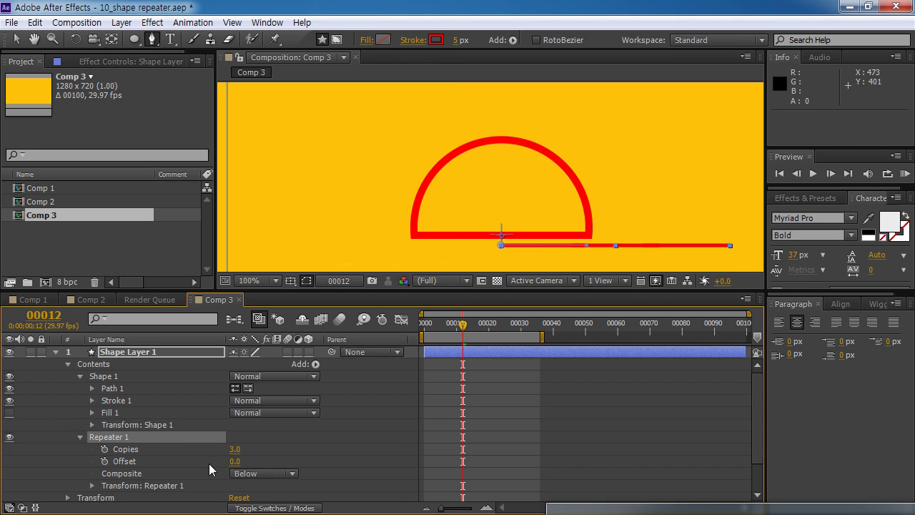
Set the Repeater's Copies to 2 and its transform Position to 0, 0
{"action": "left_click", "coordinate": [234, 449]}
{"action": "type", "text": "2"}
{"action": "key", "text": "Return"}
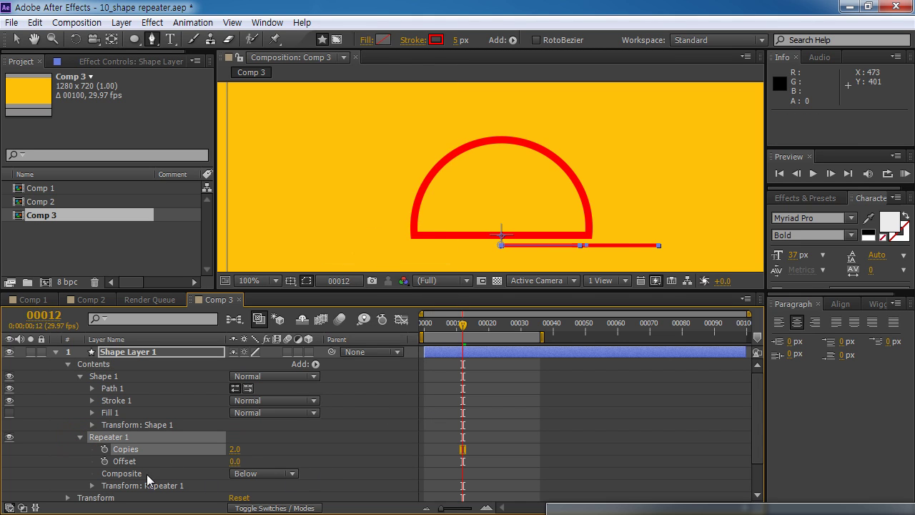
{"action": "left_click", "coordinate": [91, 485]}
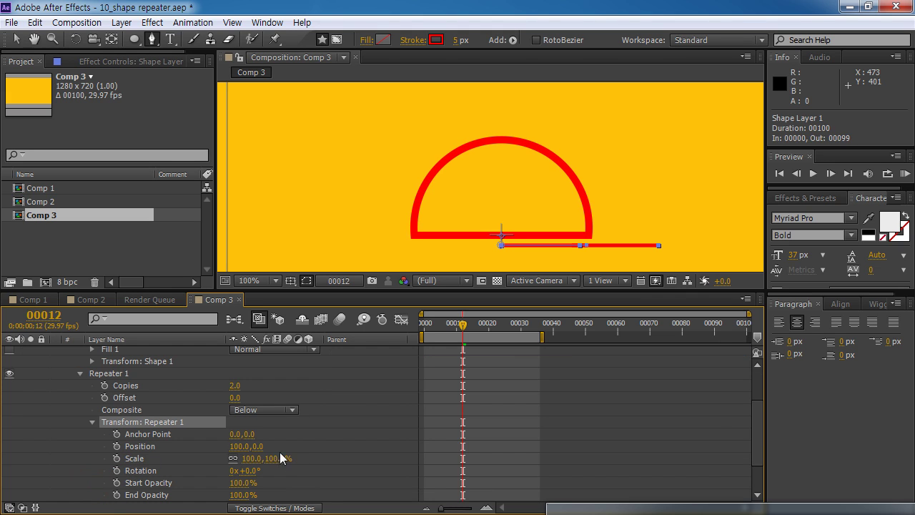
{"action": "left_click", "coordinate": [235, 446]}
{"action": "type", "text": "0"}
{"action": "key", "text": "Return"}
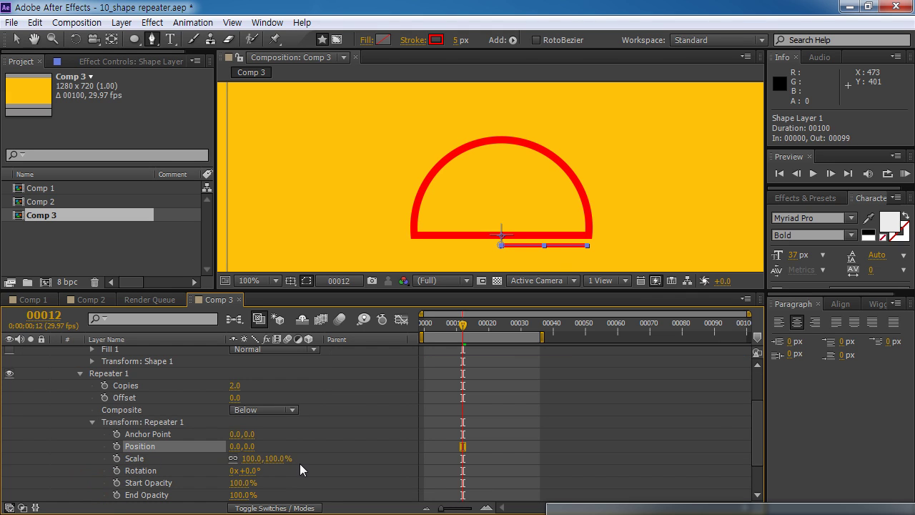
Unlink the Repeater's transform Scale, set its horizontal value to -100%, and preview the mirrored line
{"action": "left_click", "coordinate": [16, 39]}
{"action": "left_click", "coordinate": [217, 460]}
{"action": "left_click", "coordinate": [247, 458]}
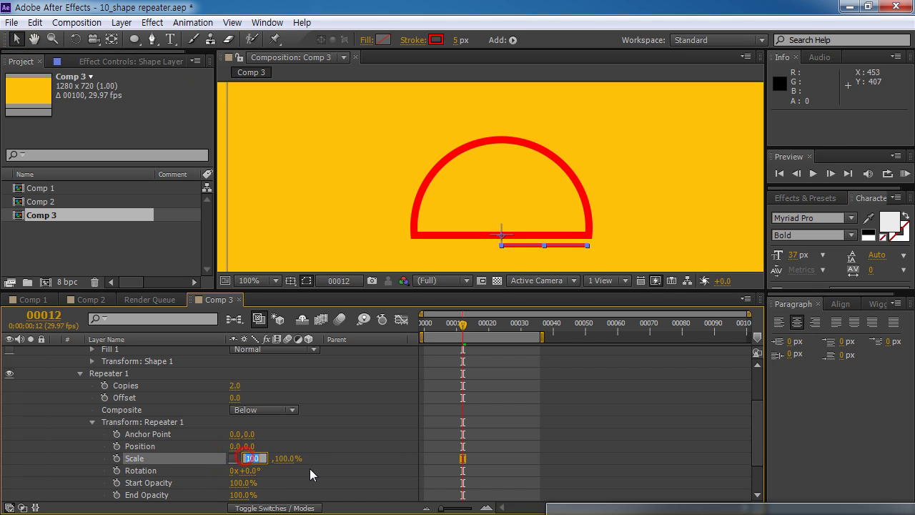
{"action": "type", "text": "-100"}
{"action": "key", "text": "Return"}
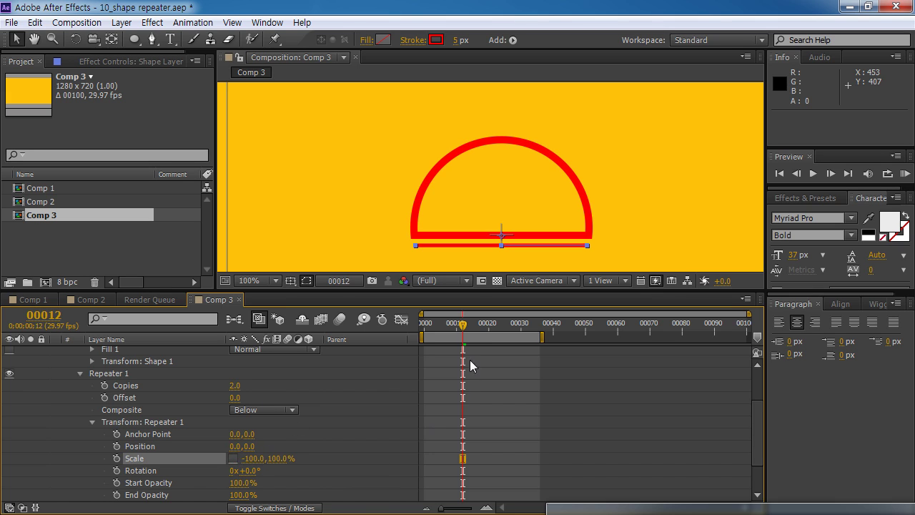
{"action": "mouse_move", "coordinate": [466, 331]}
{"action": "left_mouse_down"}
{"action": "mouse_move", "coordinate": [422, 331]}
{"action": "mouse_move", "coordinate": [481, 331]}
{"action": "mouse_move", "coordinate": [467, 333]}
{"action": "left_mouse_up"}
{"action": "key", "text": "space"}
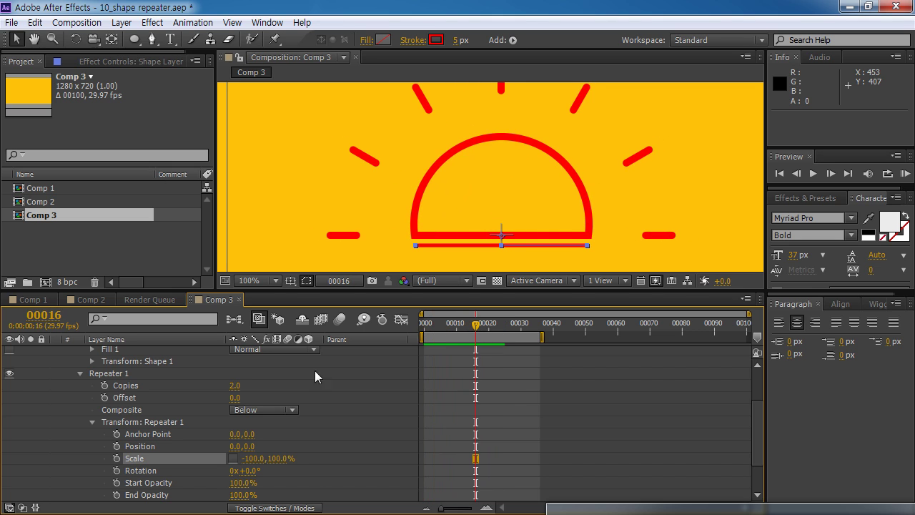
Collapse the Repeater and Shape 1 settings and add Trim Paths to the line layer's Contents
{"action": "left_click", "coordinate": [103, 424]}
{"action": "left_click", "coordinate": [92, 422]}
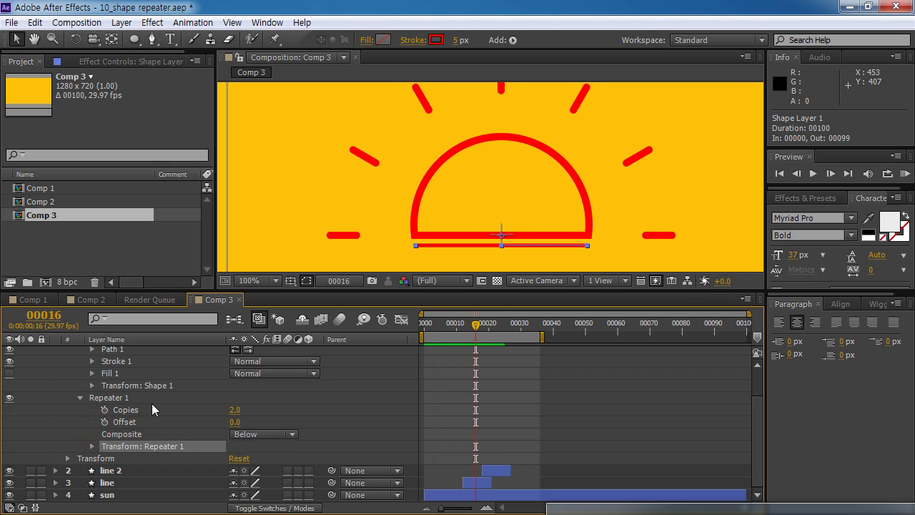
{"action": "left_click", "coordinate": [108, 398]}
{"action": "left_click", "coordinate": [80, 394]}
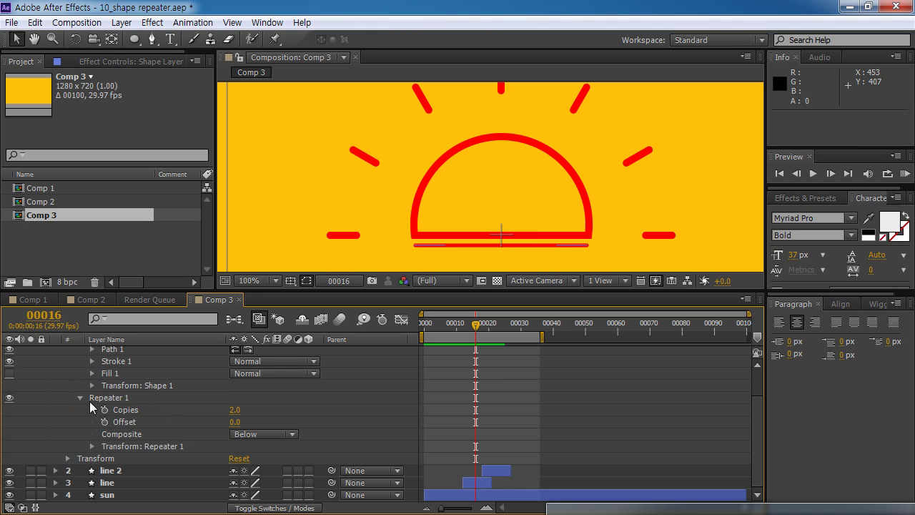
{"action": "left_click", "coordinate": [80, 398]}
{"action": "left_click", "coordinate": [102, 376]}
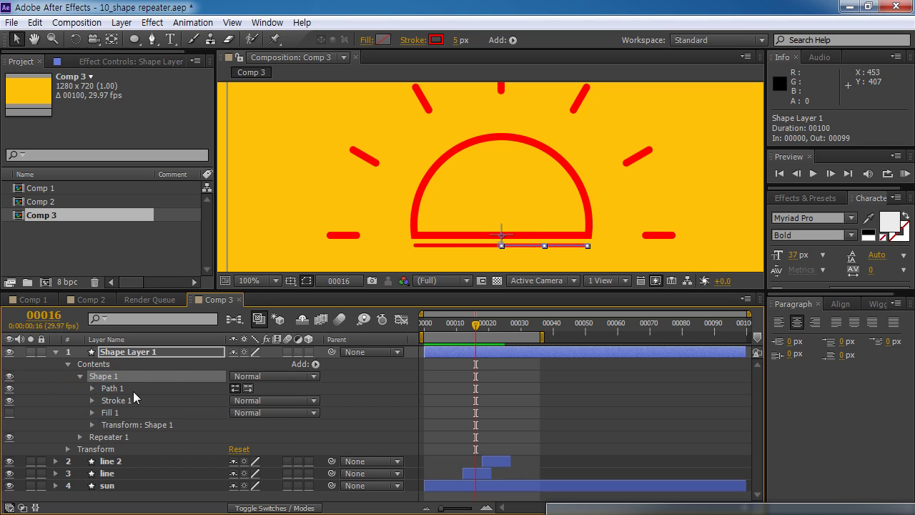
{"action": "left_click", "coordinate": [93, 365]}
{"action": "left_click", "coordinate": [80, 376]}
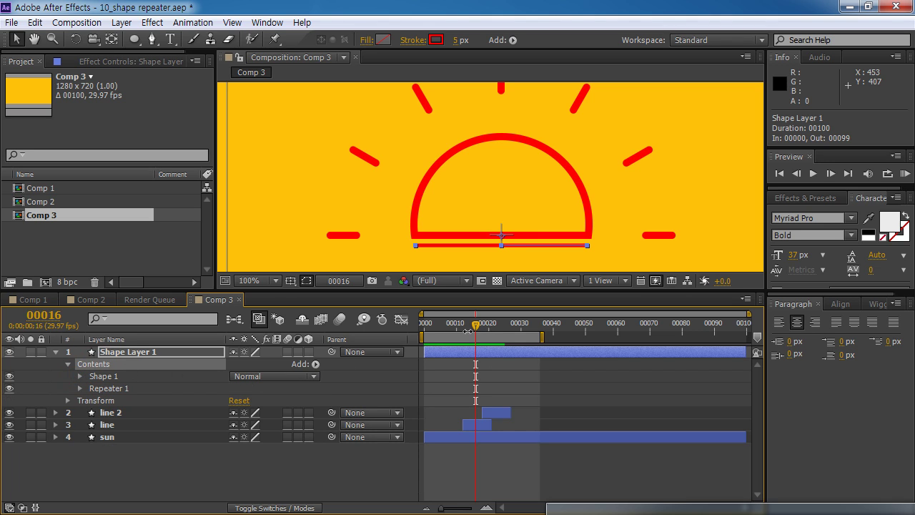
{"action": "left_click", "coordinate": [316, 364]}
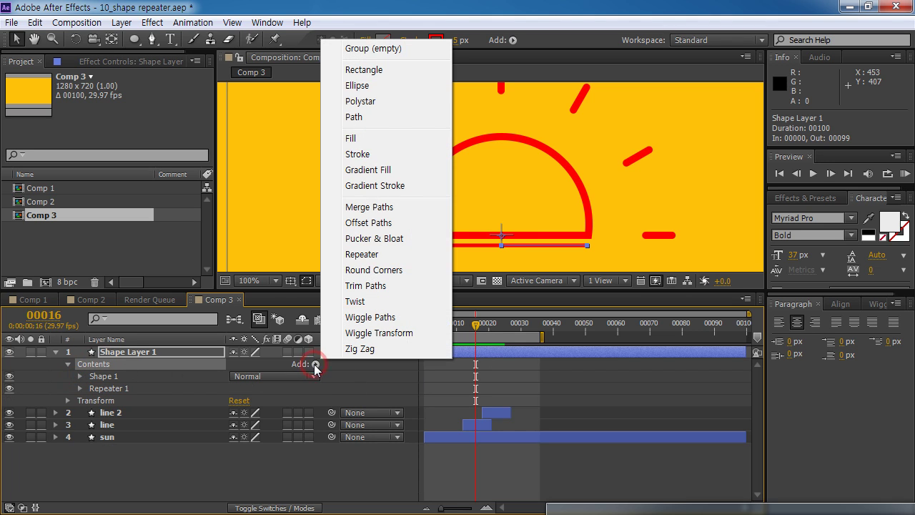
{"action": "left_click", "coordinate": [373, 290]}
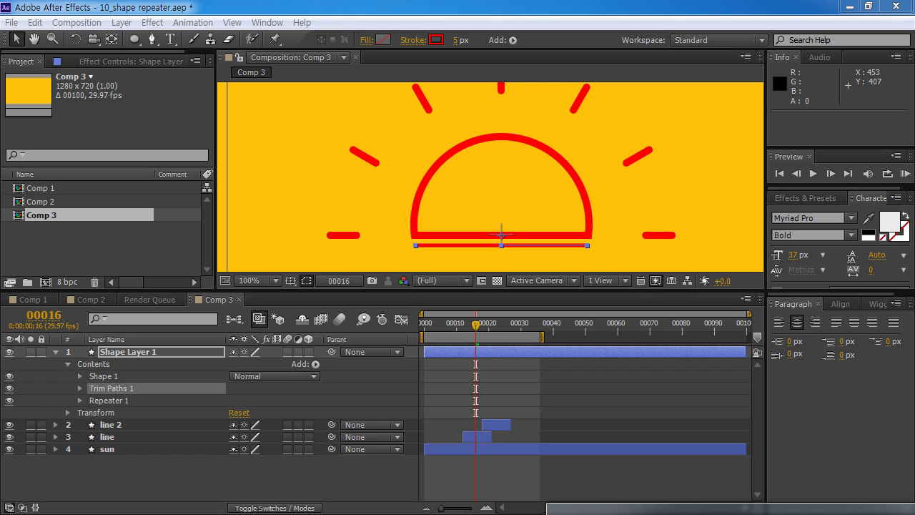
Expand Trim Paths 1 and keyframe its End at 0% on frame 11
{"action": "left_click", "coordinate": [41, 315]}
{"action": "type", "text": "15"}
{"action": "key", "text": "Return"}
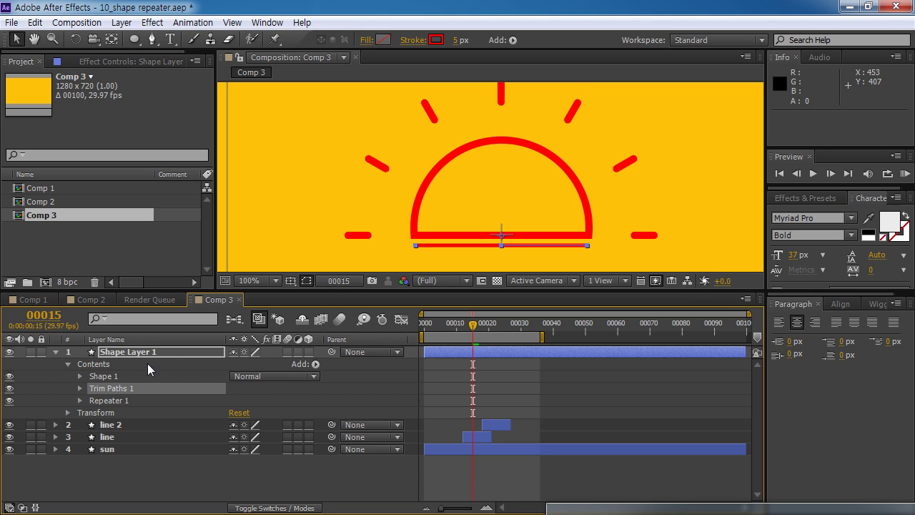
{"action": "left_click", "coordinate": [80, 388]}
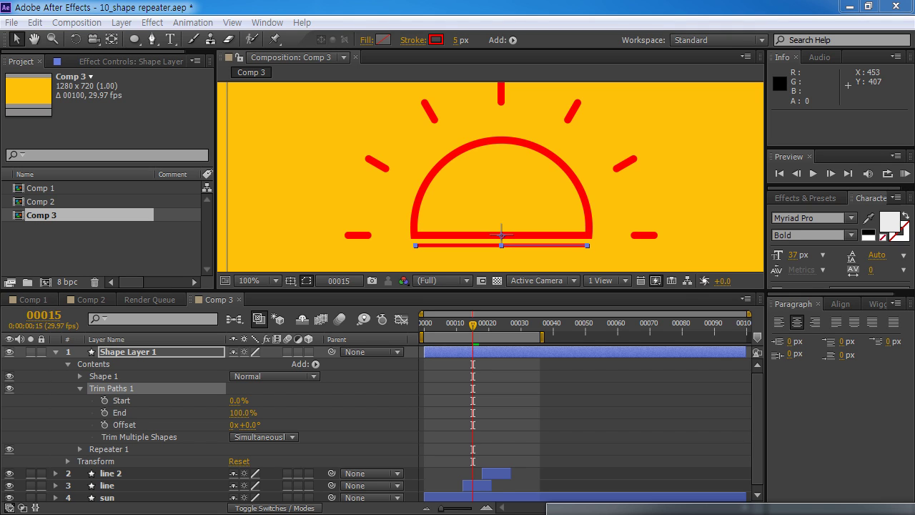
{"action": "left_click", "coordinate": [44, 315]}
{"action": "type", "text": "11"}
{"action": "key", "text": "Return"}
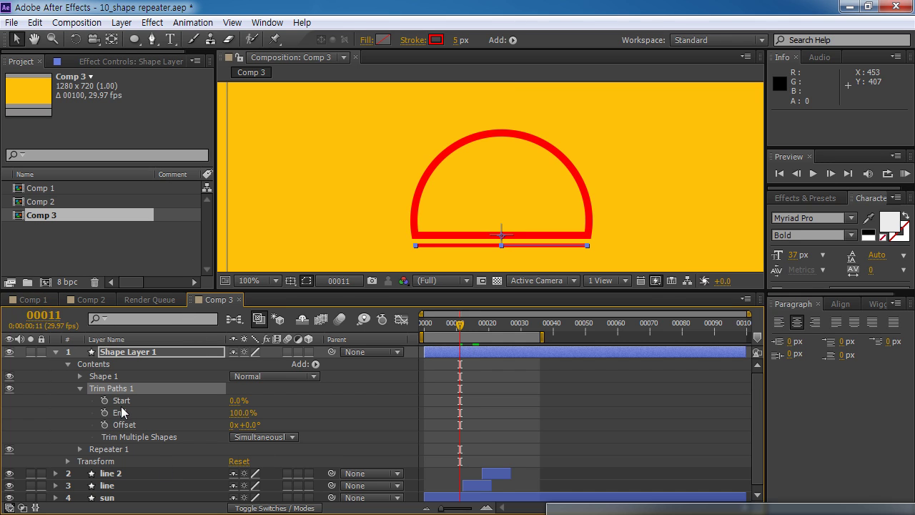
{"action": "left_click", "coordinate": [104, 413]}
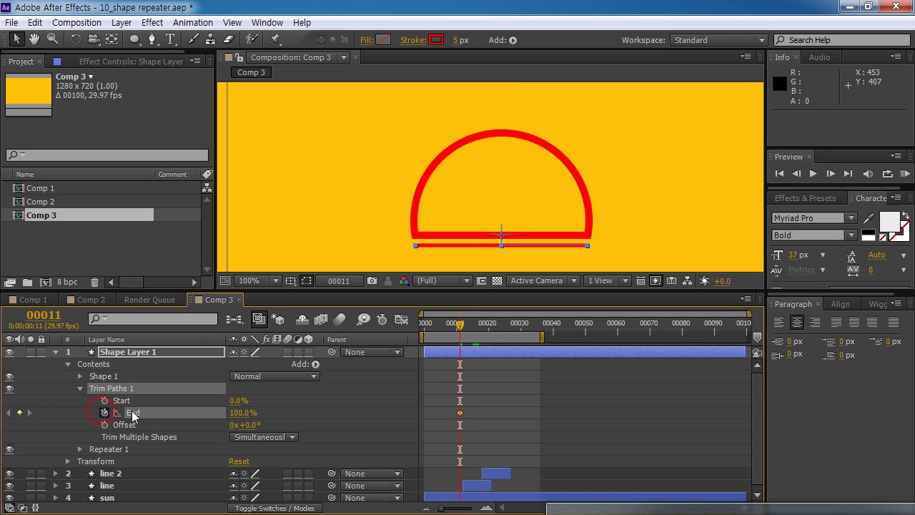
{"action": "left_click", "coordinate": [242, 412]}
{"action": "type", "text": "0"}
{"action": "key", "text": "Return"}
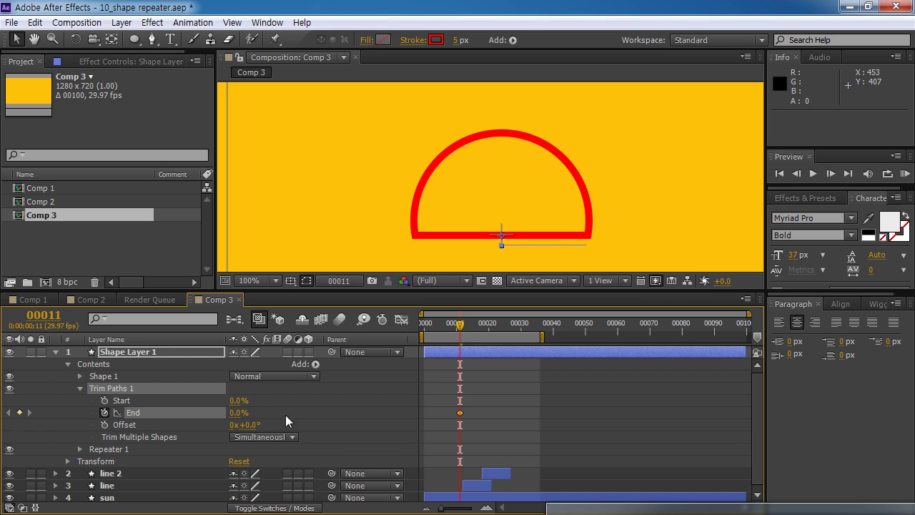
Set the Trim Paths End to 100% at frame 21 and scrub the timeline to preview the growing line
{"action": "left_click", "coordinate": [57, 316]}
{"action": "type", "text": "21"}
{"action": "key", "text": "Return"}
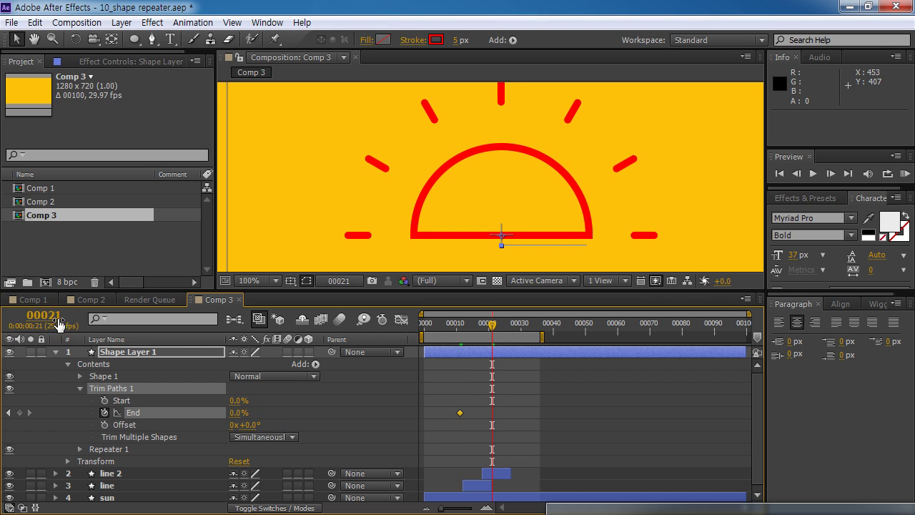
{"action": "left_click", "coordinate": [242, 413]}
{"action": "type", "text": "100"}
{"action": "key", "text": "Return"}
{"action": "mouse_move", "coordinate": [493, 328]}
{"action": "left_mouse_down"}
{"action": "mouse_move", "coordinate": [461, 329]}
{"action": "mouse_move", "coordinate": [491, 329]}
{"action": "mouse_move", "coordinate": [465, 331]}
{"action": "mouse_move", "coordinate": [481, 335]}
{"action": "left_mouse_up"}
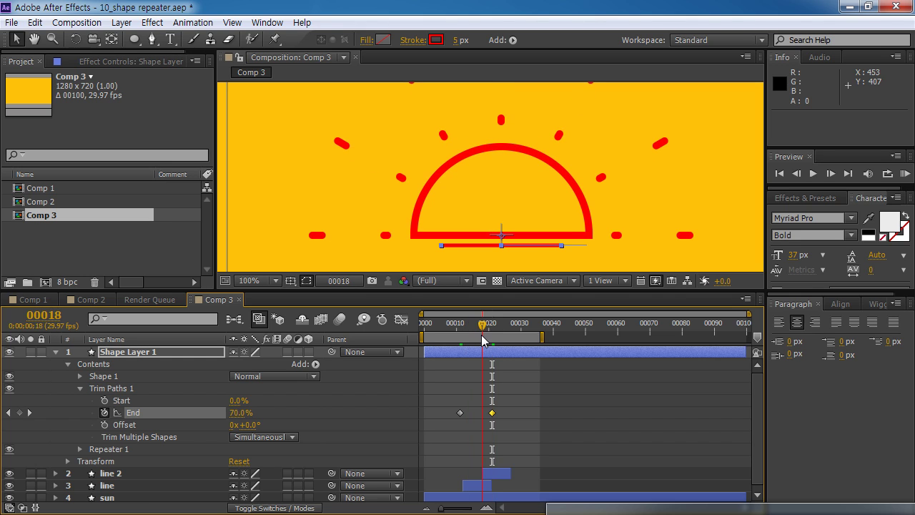
{"action": "left_click", "coordinate": [117, 447]}
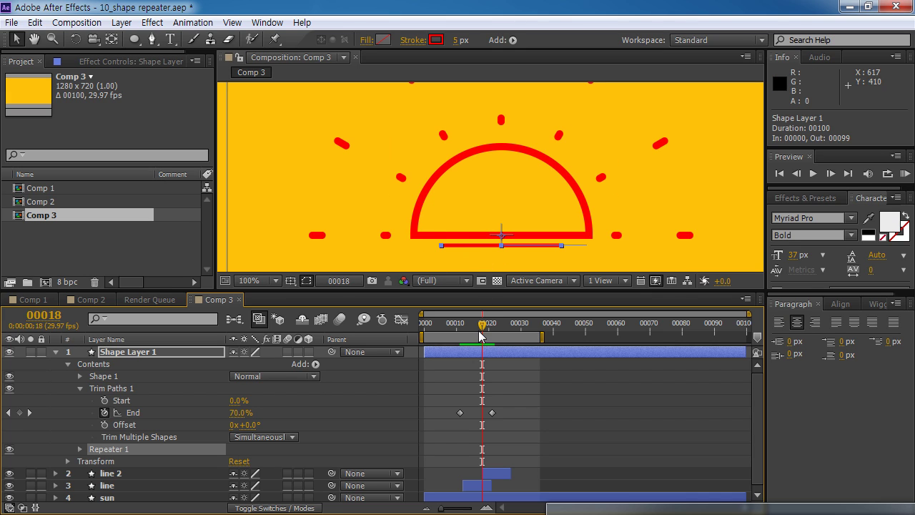
{"action": "mouse_move", "coordinate": [480, 333]}
{"action": "left_mouse_down"}
{"action": "mouse_move", "coordinate": [454, 332]}
{"action": "mouse_move", "coordinate": [495, 336]}
{"action": "mouse_move", "coordinate": [453, 332]}
{"action": "mouse_move", "coordinate": [476, 330]}
{"action": "left_mouse_up"}
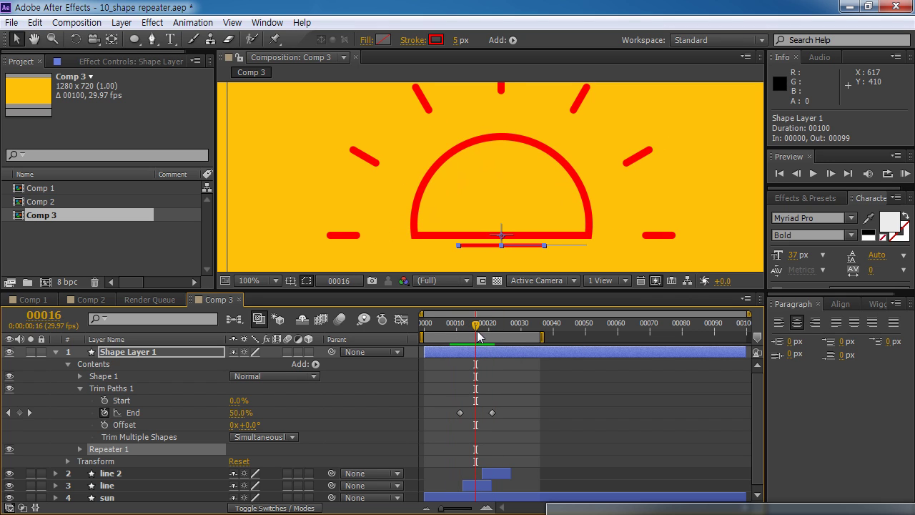
Add a second Repeater to the layer's Contents and set its Copies to 5
{"action": "left_click", "coordinate": [77, 389]}
{"action": "left_click", "coordinate": [82, 365]}
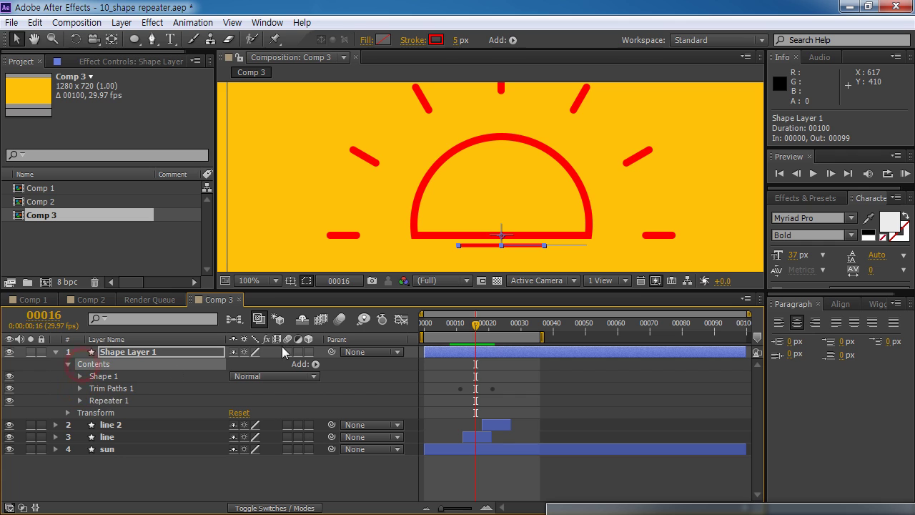
{"action": "left_click", "coordinate": [316, 364]}
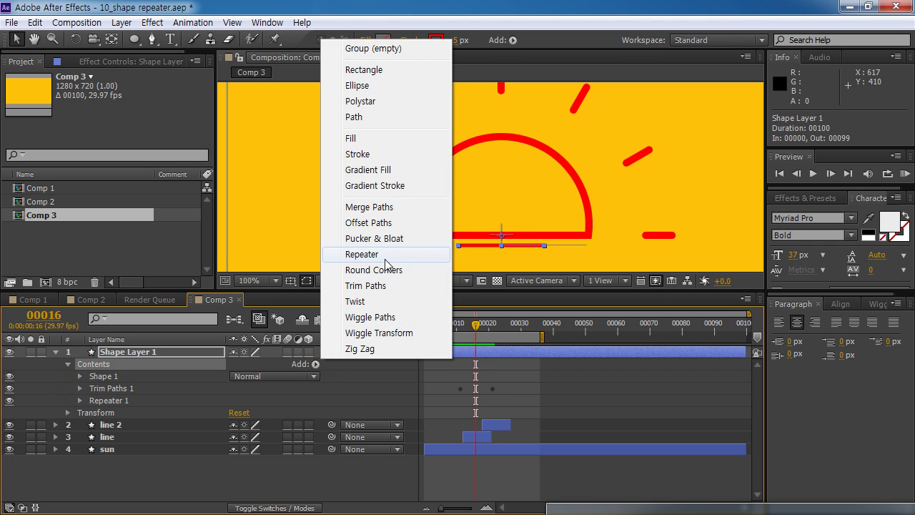
{"action": "left_click", "coordinate": [361, 250]}
{"action": "left_click", "coordinate": [81, 413]}
{"action": "left_click", "coordinate": [121, 426]}
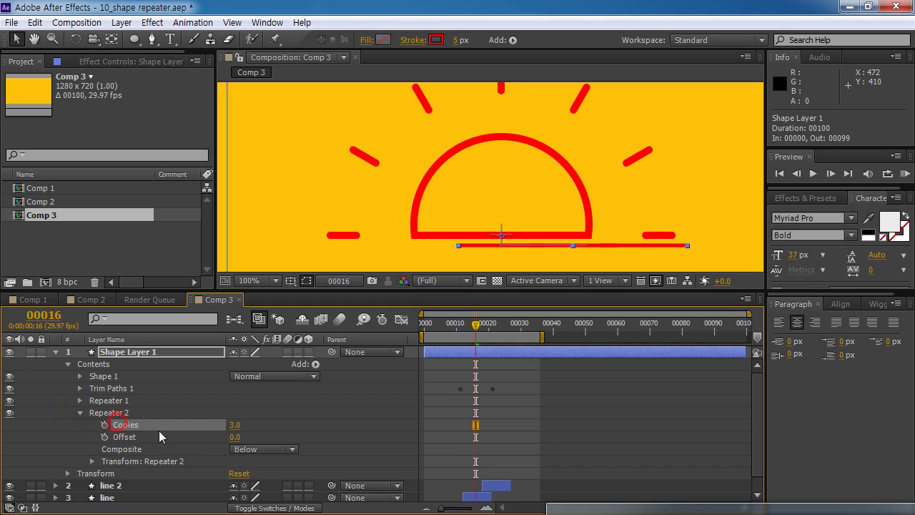
{"action": "left_click", "coordinate": [234, 426]}
{"action": "type", "text": "5"}
{"action": "key", "text": "Return"}
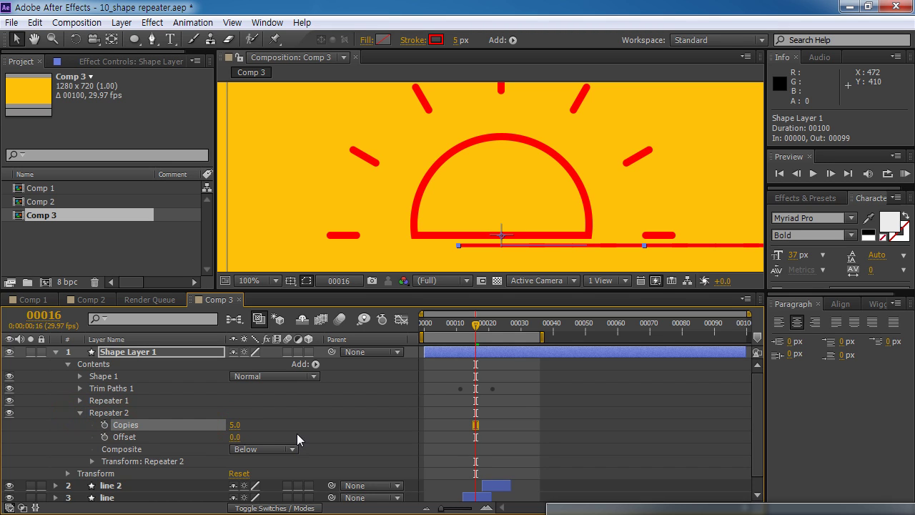
Set Repeater 2's transform Position to 0, 13 and enlarge the composition view to show the stacked lines
{"action": "left_click", "coordinate": [134, 461]}
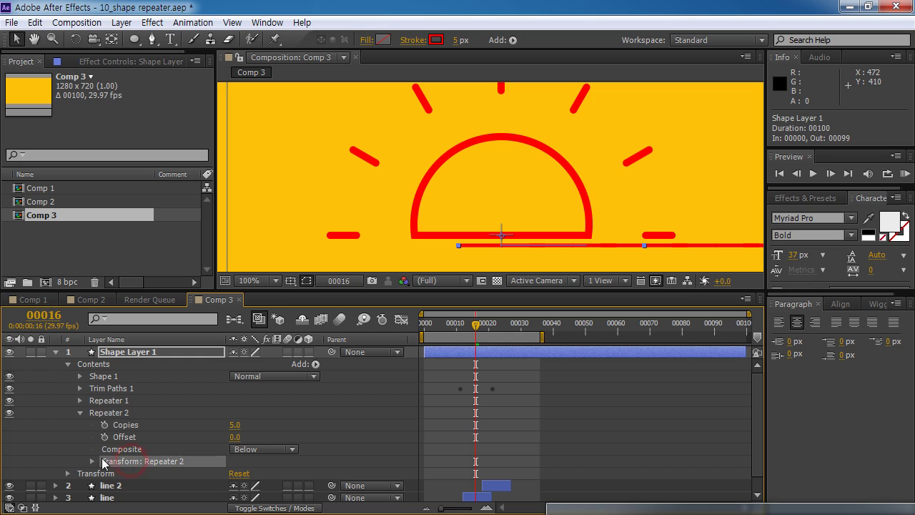
{"action": "left_click", "coordinate": [86, 464]}
{"action": "left_click", "coordinate": [90, 461]}
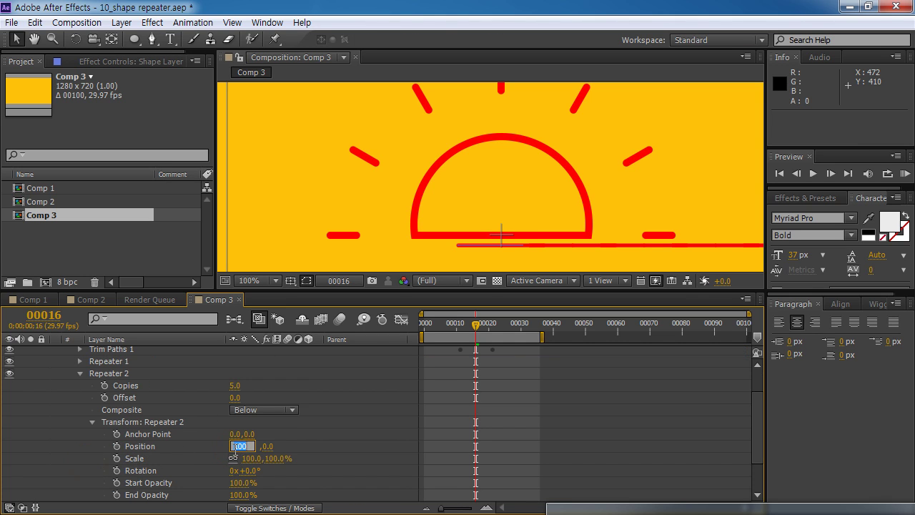
{"action": "left_click", "coordinate": [288, 449]}
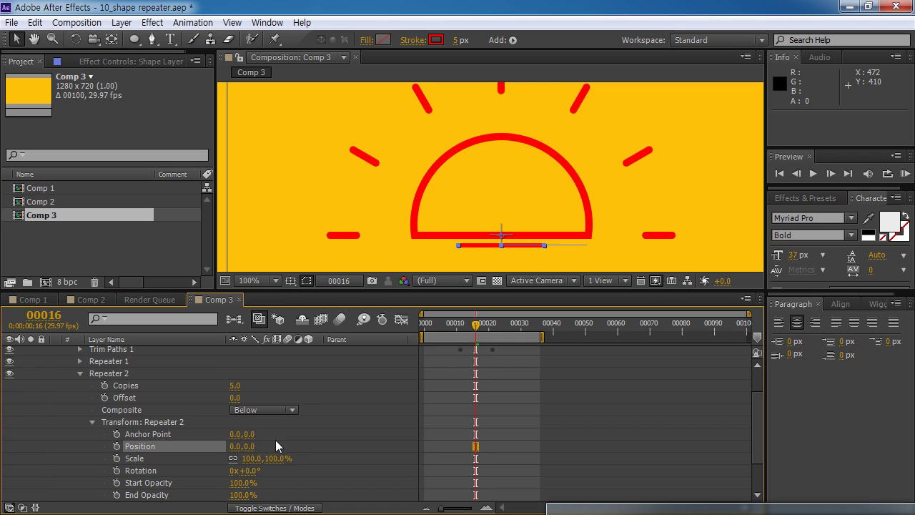
{"action": "left_click_drag", "start_coordinate": [252, 448], "coordinate": [259, 447]}
{"action": "left_click_drag", "start_coordinate": [429, 291], "coordinate": [429, 324]}
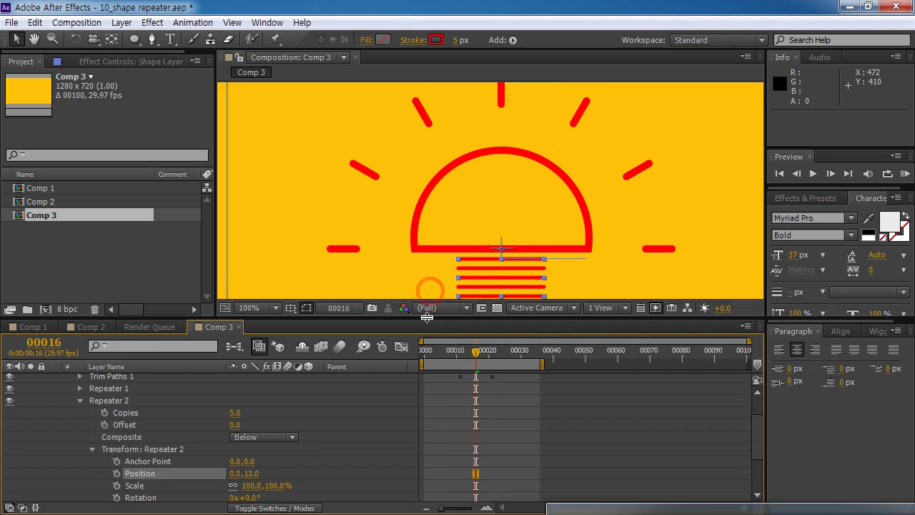
{"action": "left_click_drag", "start_coordinate": [519, 239], "coordinate": [533, 164]}
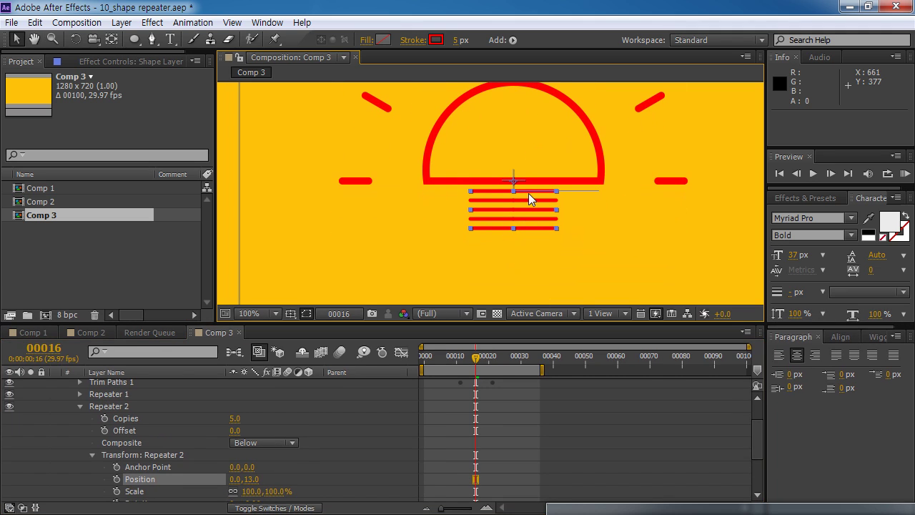
At frame 21, unlink Repeater 2's Scale and reduce its horizontal value to 47%
{"action": "left_click_drag", "start_coordinate": [476, 355], "coordinate": [491, 356]}
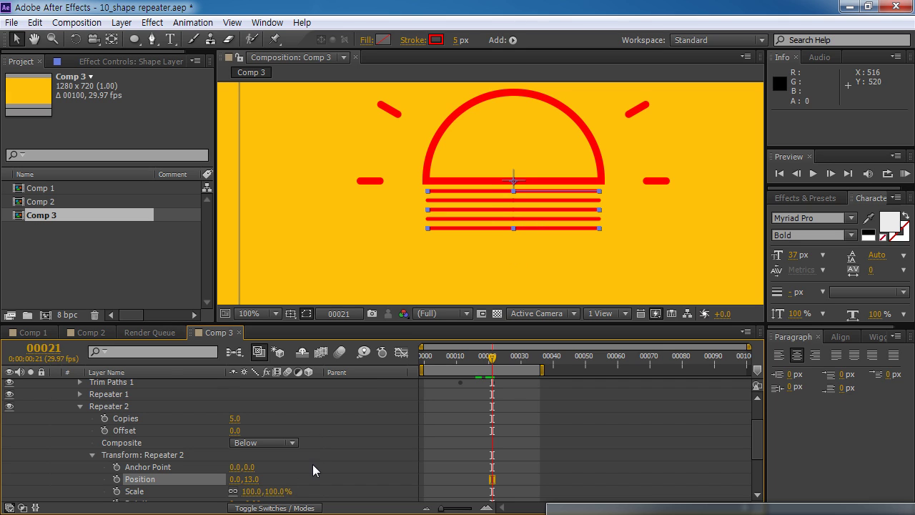
{"action": "left_click", "coordinate": [233, 491]}
{"action": "left_click_drag", "start_coordinate": [243, 491], "coordinate": [216, 493]}
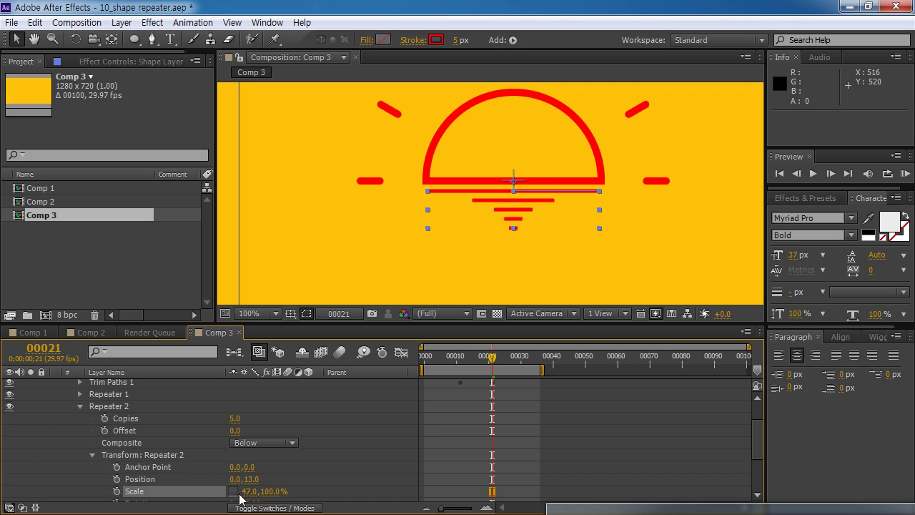
Keyframe Repeater 2's Position at 0, 8 on frame 21 and at 0, 0 on frame 11, and preview the animation
{"action": "left_click_drag", "start_coordinate": [249, 479], "coordinate": [251, 477]}
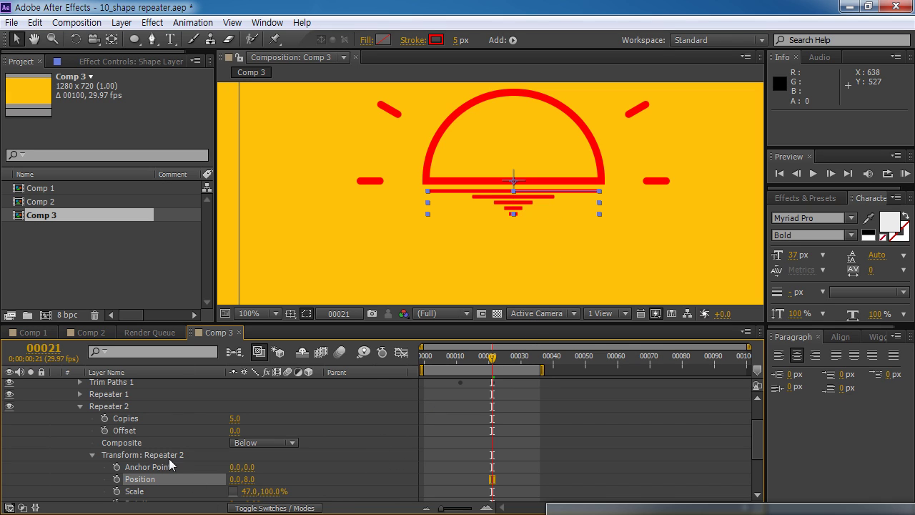
{"action": "left_click", "coordinate": [116, 479]}
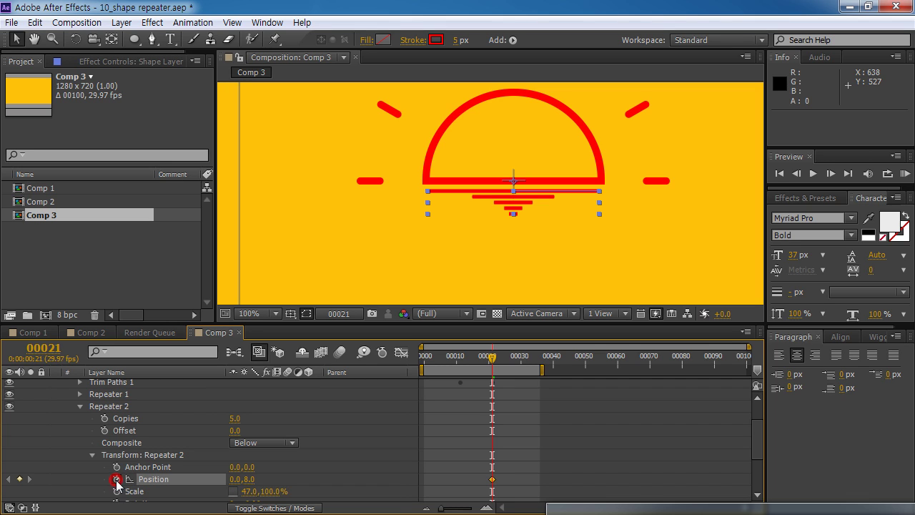
{"action": "left_click", "coordinate": [44, 348]}
{"action": "type", "text": "11"}
{"action": "key", "text": "Return"}
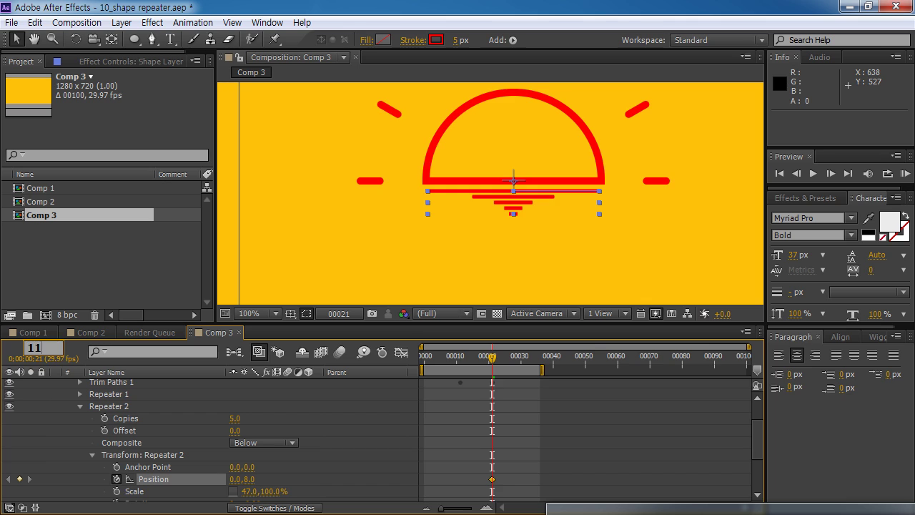
{"action": "left_click", "coordinate": [247, 479]}
{"action": "type", "text": "8"}
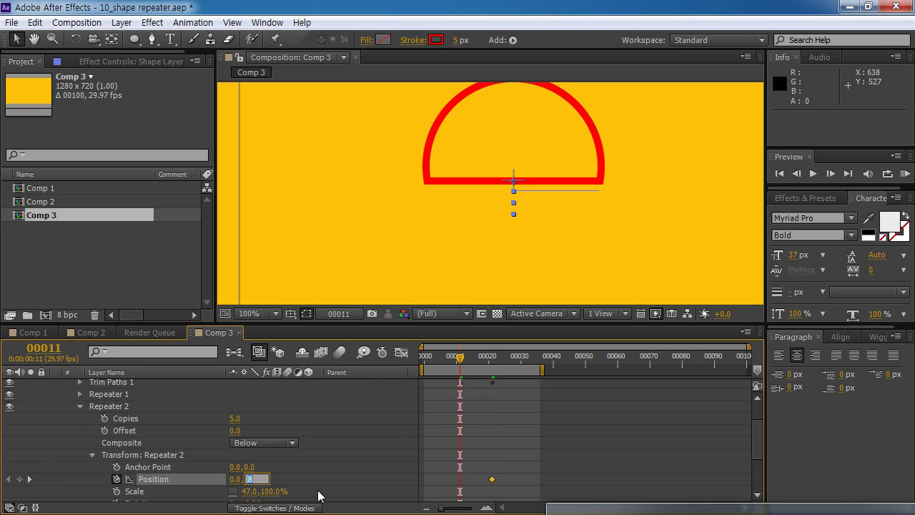
{"action": "type", "text": "0"}
{"action": "key", "text": "Return"}
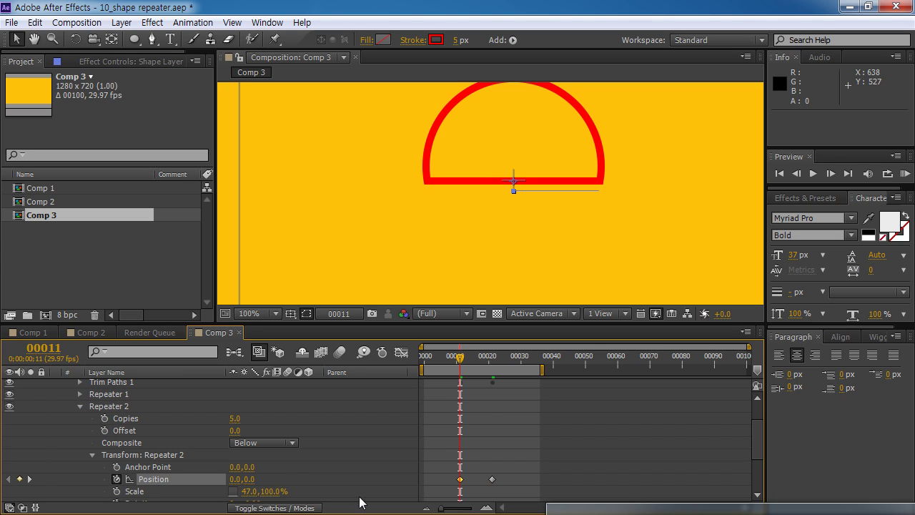
{"action": "key", "text": "KP_0"}
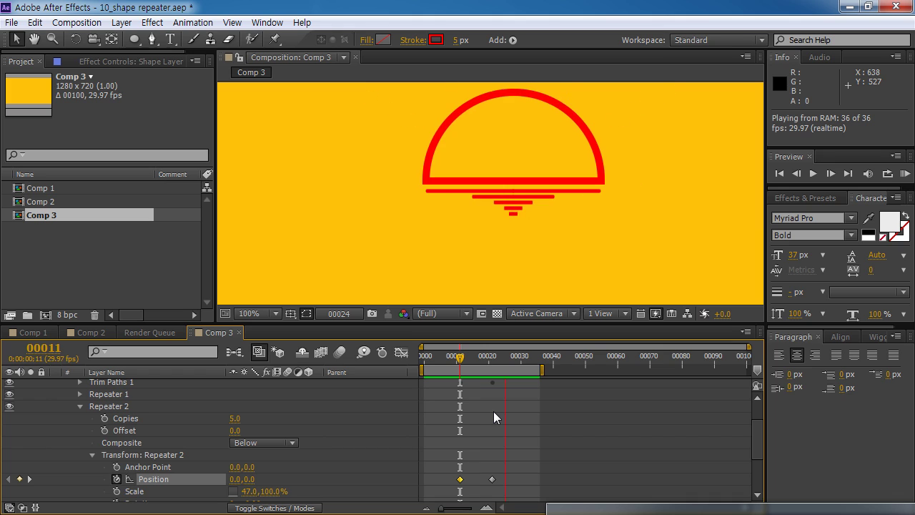
{"action": "key", "text": "space"}
Apply Easy Ease In to Repeater 2's Position keyframe at frame 21 and preview the spreading lines
{"action": "left_click", "coordinate": [492, 479]}
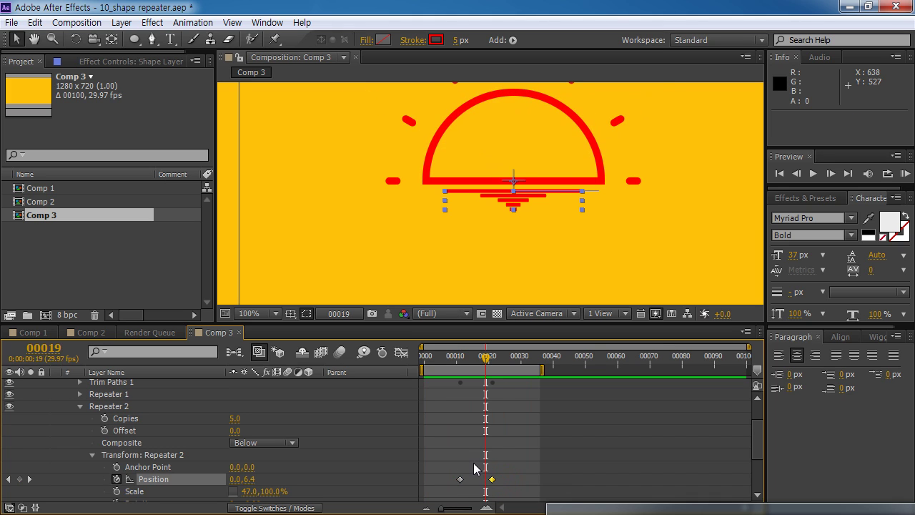
{"action": "right_click", "coordinate": [492, 479]}
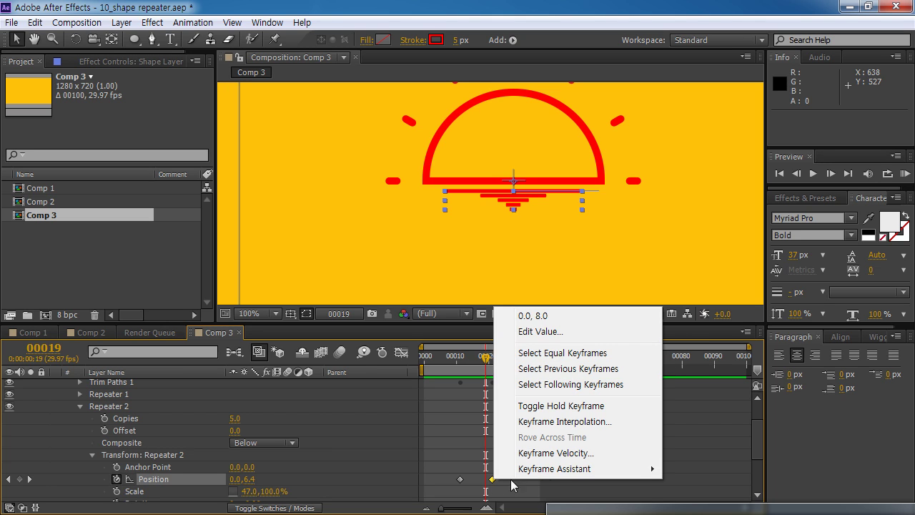
{"action": "mouse_move", "coordinate": [563, 476]}
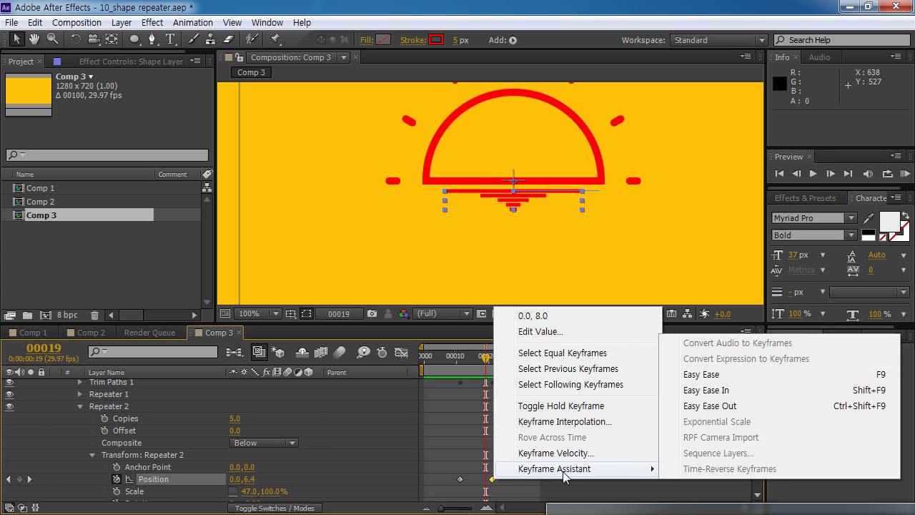
{"action": "left_click", "coordinate": [731, 398]}
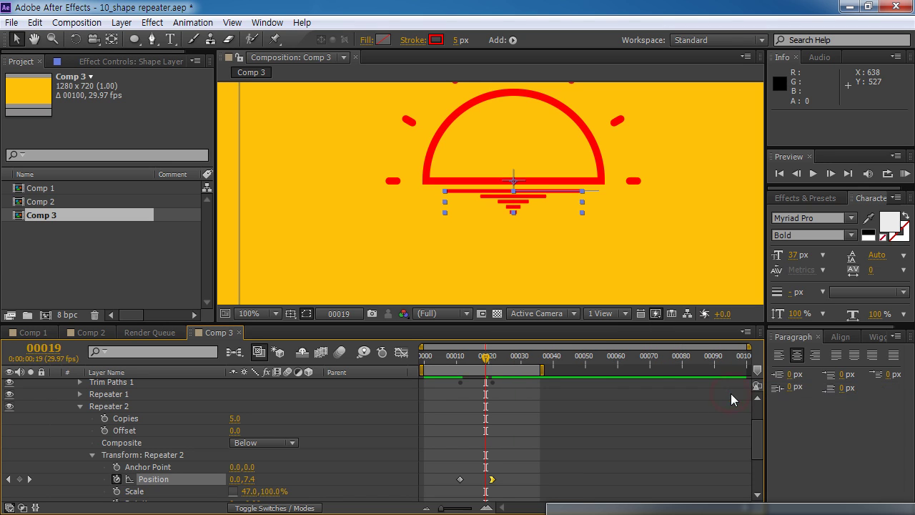
{"action": "left_click", "coordinate": [609, 450]}
{"action": "key", "text": "KP_0"}
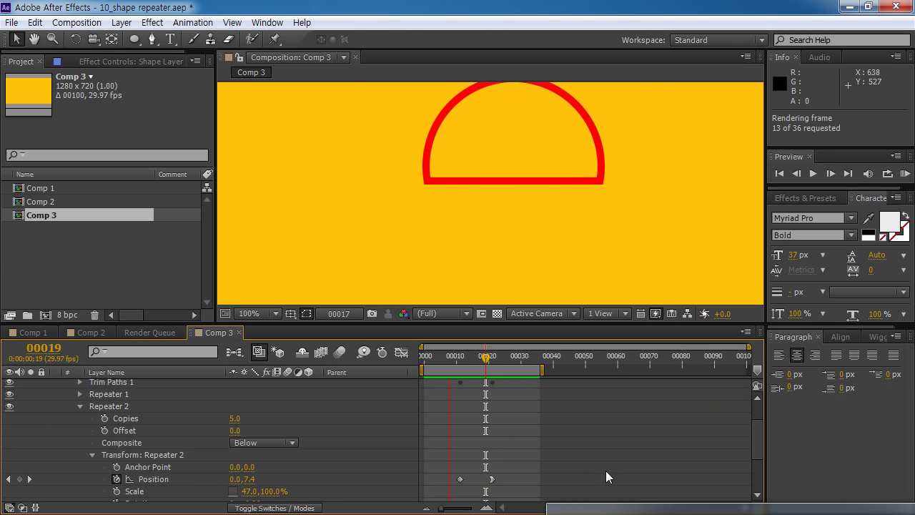
{"action": "key", "text": "space"}
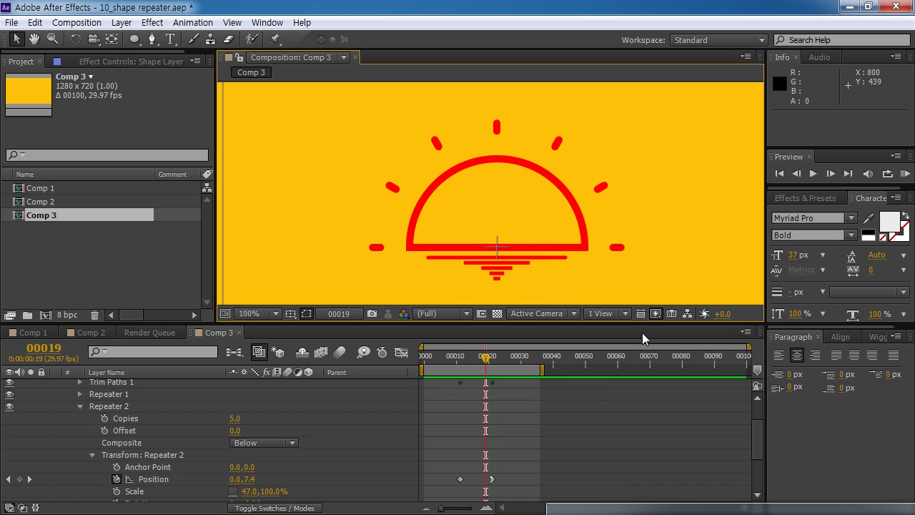
{"action": "key", "text": "KP_0"}
Collapse Repeater 2 and the properties of Shape Layer 1, leaving no layer selected
{"action": "left_click", "coordinate": [83, 406]}
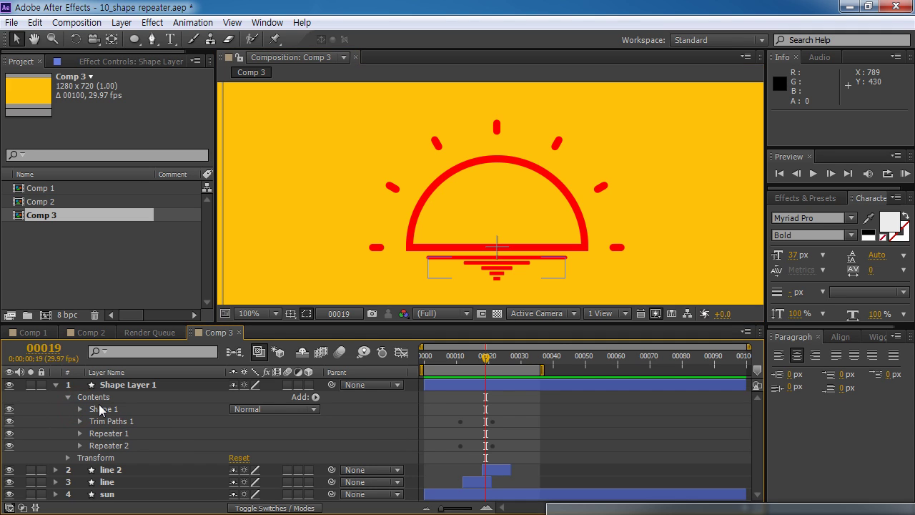
{"action": "left_click", "coordinate": [131, 386]}
{"action": "left_click", "coordinate": [56, 384]}
{"action": "left_click", "coordinate": [149, 466]}
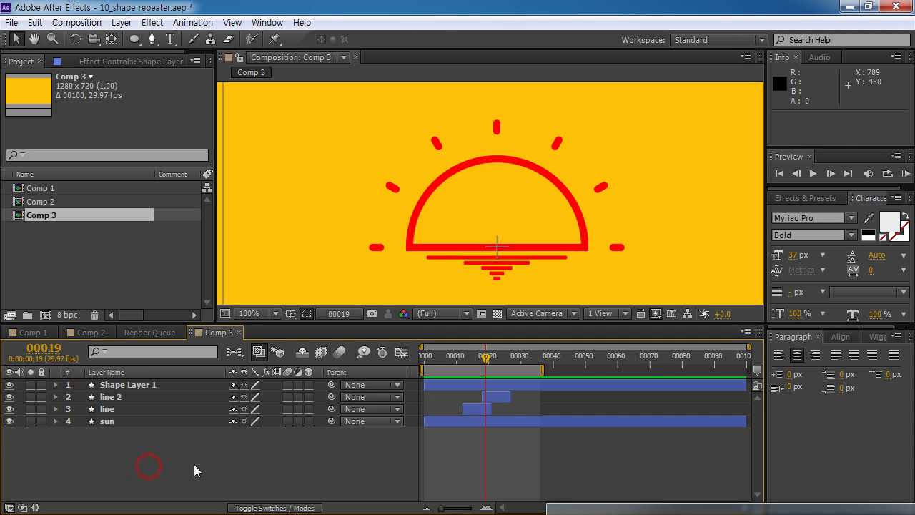
Add the text HAPPY DAY and place it inside the half-circle sun at about 636, 344
{"action": "left_click", "coordinate": [170, 39]}
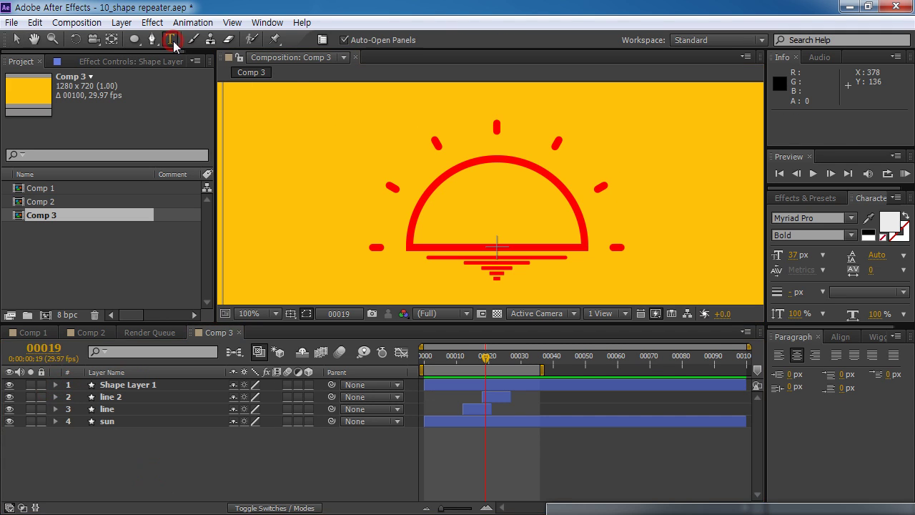
{"action": "left_click", "coordinate": [449, 230]}
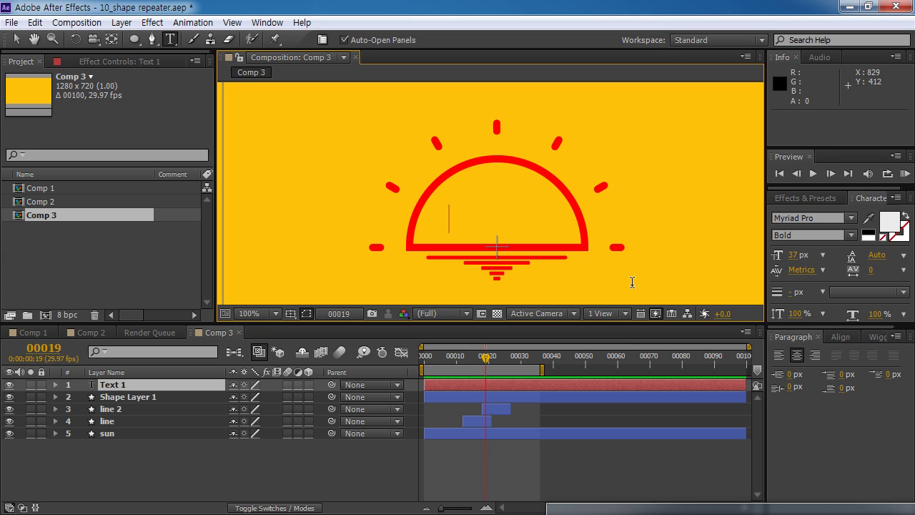
{"action": "type", "text": "HAPPY DAY"}
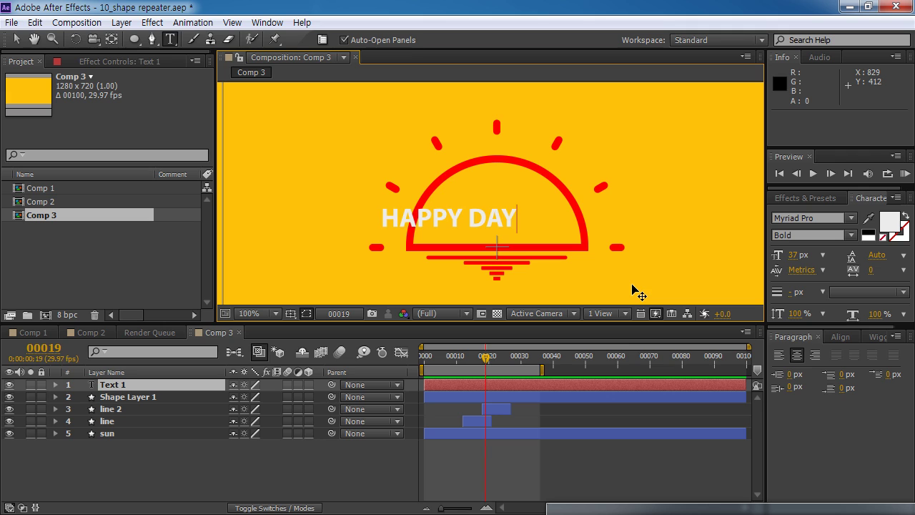
{"action": "left_click", "coordinate": [16, 39]}
{"action": "left_click_drag", "start_coordinate": [489, 216], "coordinate": [535, 227]}
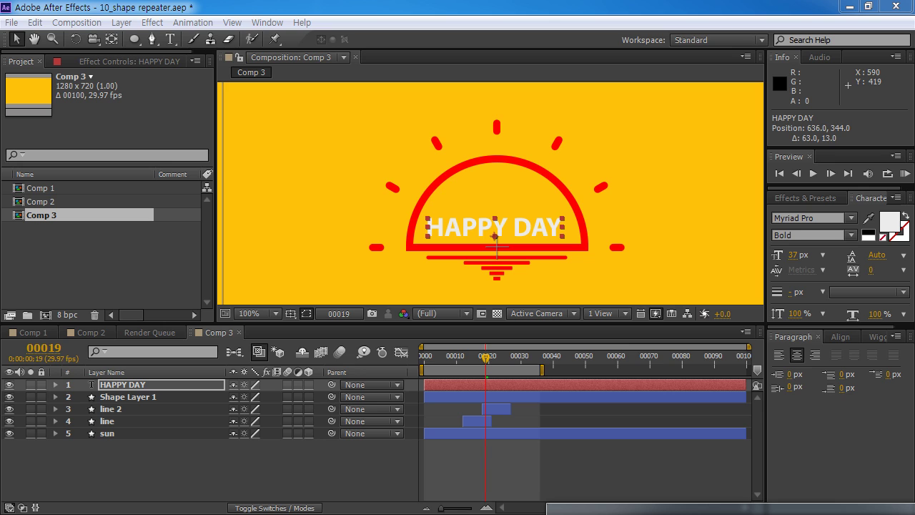
Set a Position keyframe for the HAPPY DAY text layer at frame 30
{"action": "left_click", "coordinate": [44, 348]}
{"action": "type", "text": "30"}
{"action": "key", "text": "Return"}
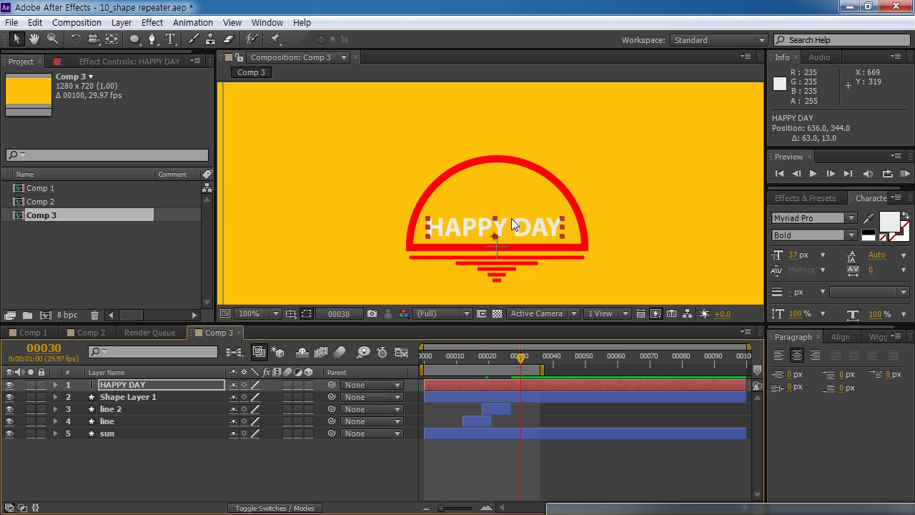
{"action": "left_click", "coordinate": [161, 385]}
{"action": "key", "text": "p"}
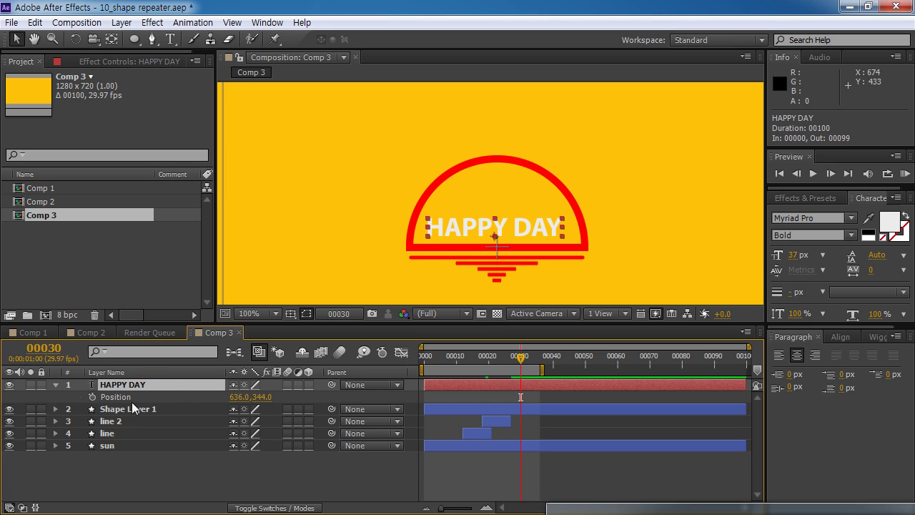
{"action": "left_click", "coordinate": [92, 397]}
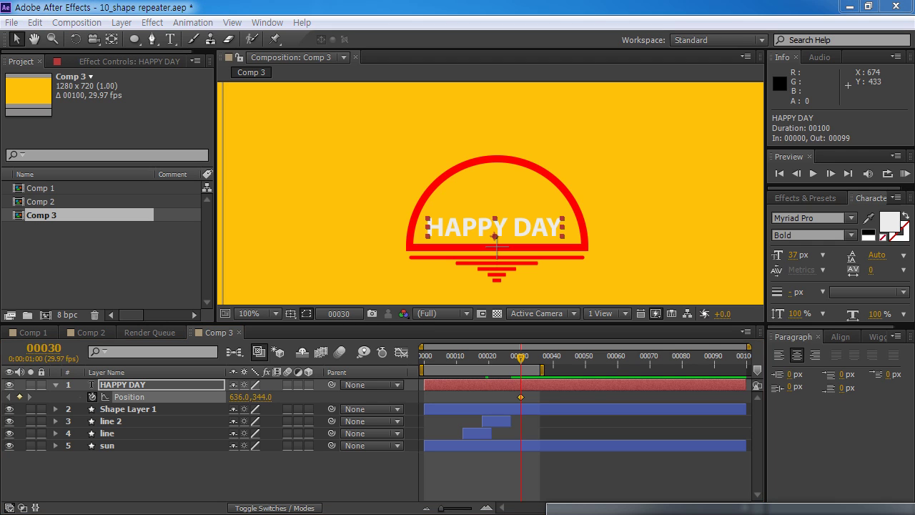
At frame 15, move the HAPPY DAY text up to about 636, 308 and apply Easy Ease Out to that Position keyframe
{"action": "left_click", "coordinate": [33, 348]}
{"action": "type", "text": "15"}
{"action": "key", "text": "Return"}
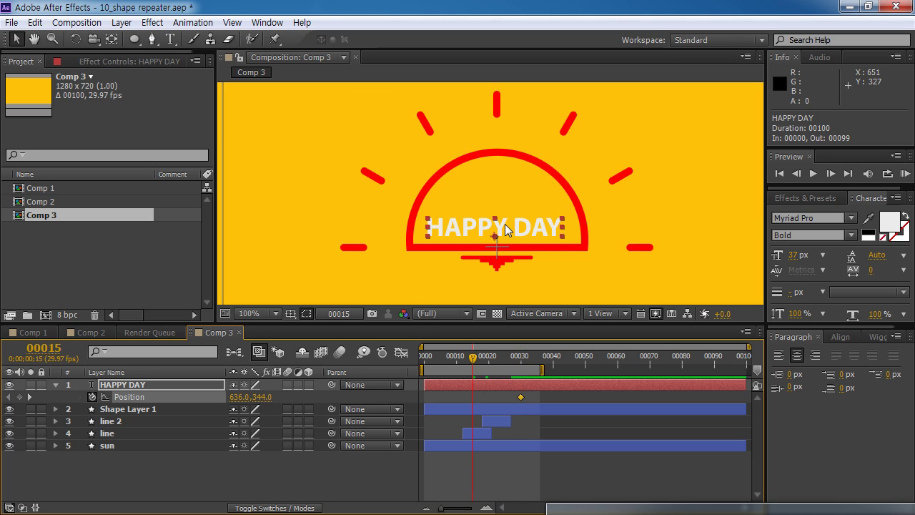
{"action": "left_click_drag", "start_coordinate": [503, 230], "coordinate": [503, 204]}
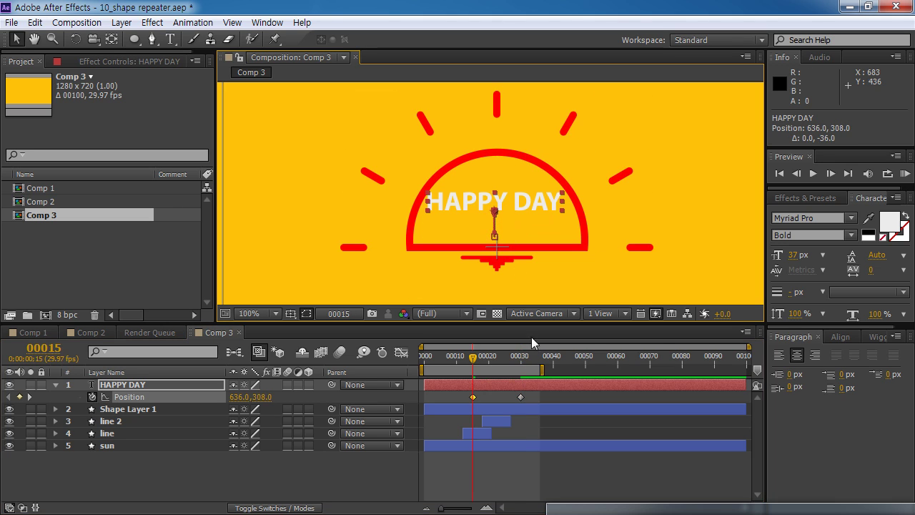
{"action": "key", "text": "KP_0"}
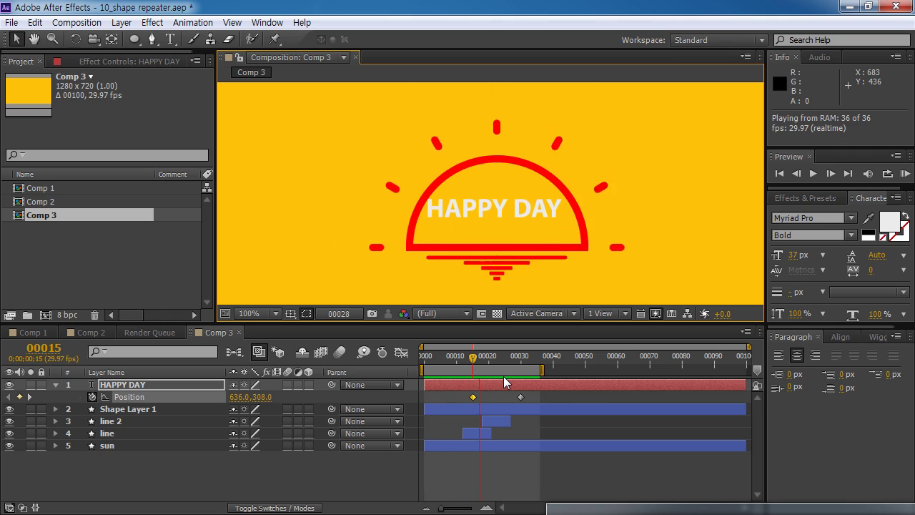
{"action": "key", "text": "KP_0"}
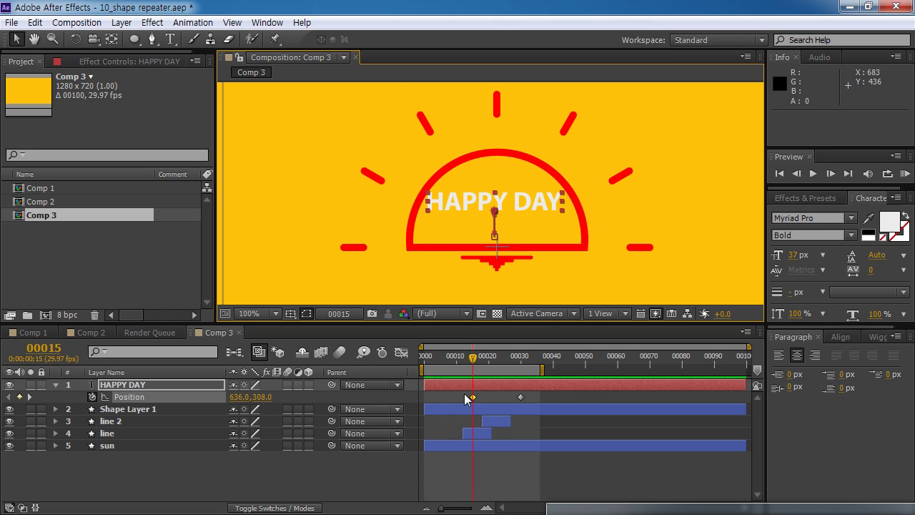
{"action": "mouse_move", "coordinate": [473, 397]}
{"action": "key", "text": "ctrl+shift+F9"}
Reveal the HAPPY DAY layer's Opacity and keyframe it at 0% on frame 15
{"action": "left_click", "coordinate": [158, 389]}
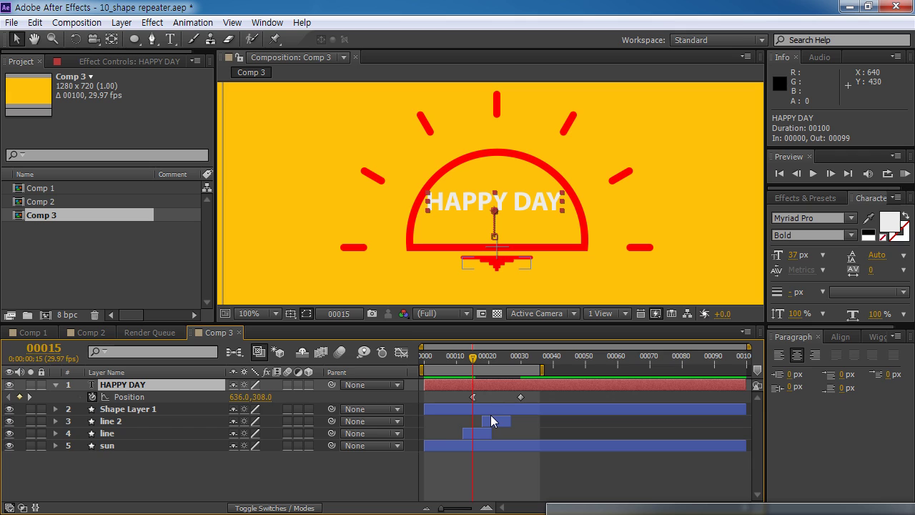
{"action": "key", "text": "shift+t"}
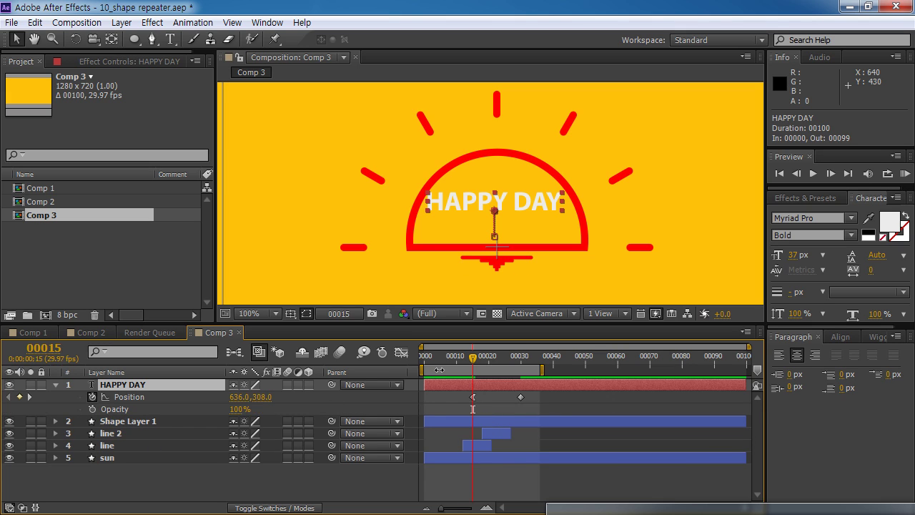
{"action": "left_click", "coordinate": [92, 409]}
{"action": "left_click", "coordinate": [240, 409]}
{"action": "type", "text": "0"}
{"action": "key", "text": "Return"}
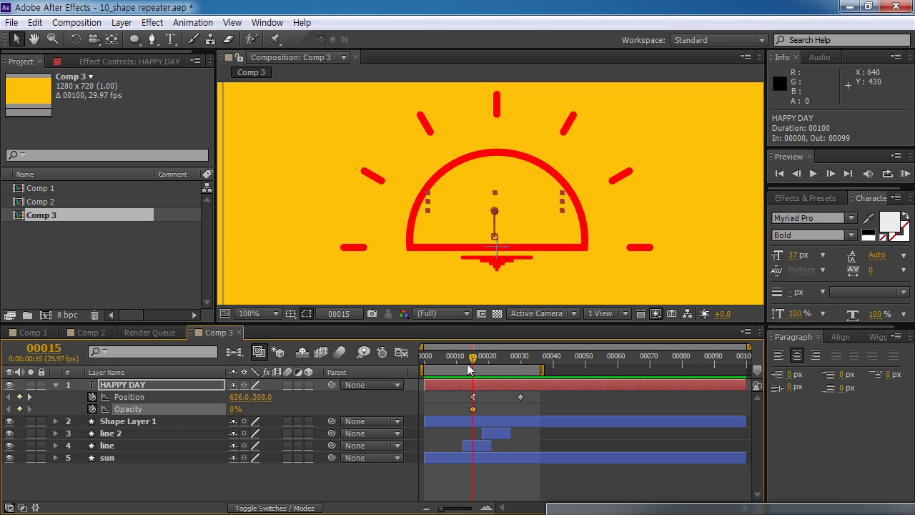
Set the HAPPY DAY layer's Opacity to 100% at frame 26 and preview the text fading in
{"action": "left_click_drag", "start_coordinate": [472, 356], "coordinate": [506, 362]}
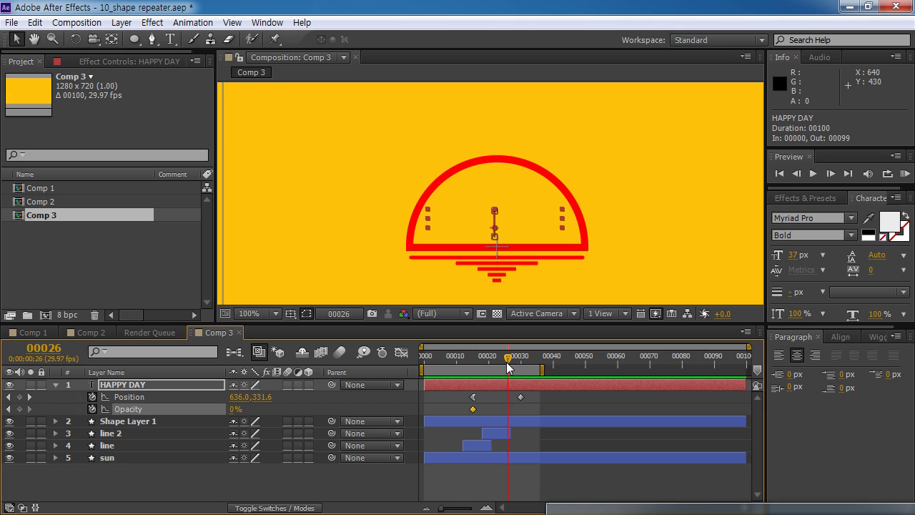
{"action": "left_click", "coordinate": [235, 409]}
{"action": "type", "text": "100"}
{"action": "key", "text": "Return"}
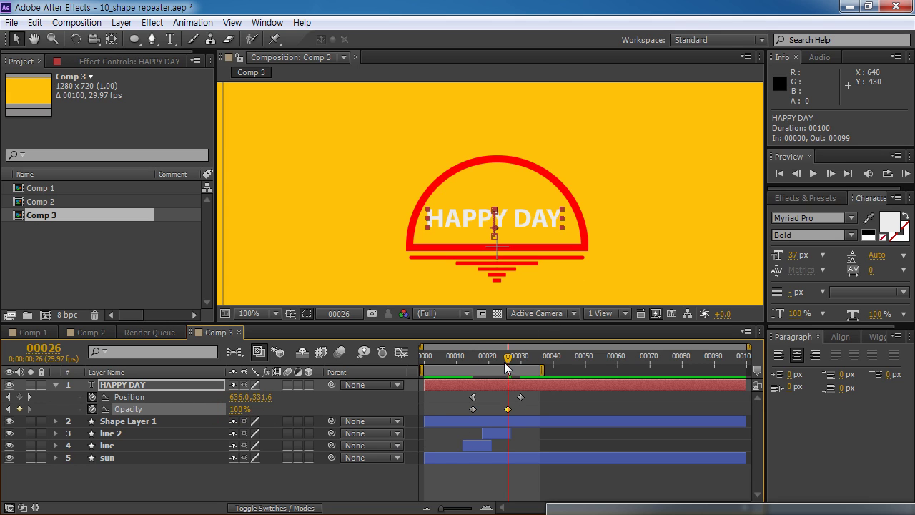
{"action": "left_click_drag", "start_coordinate": [506, 365], "coordinate": [449, 365]}
{"action": "key", "text": "KP_0"}
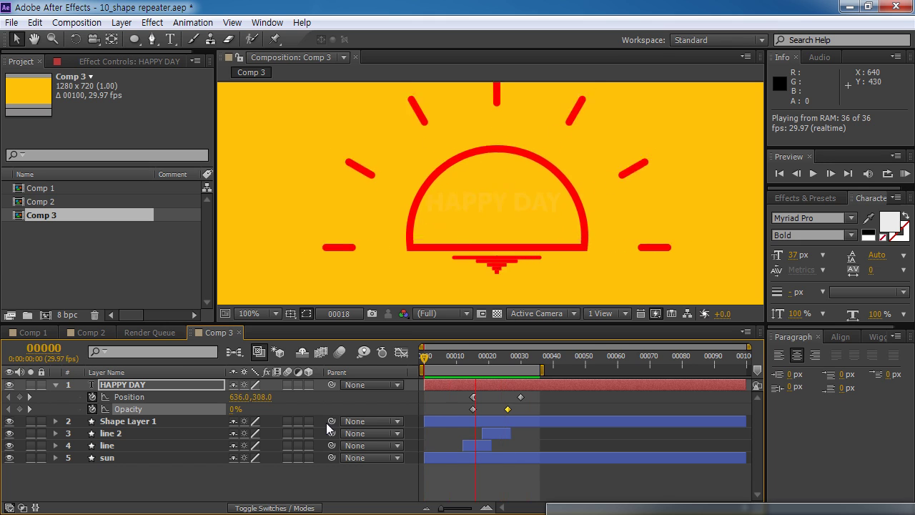
{"action": "key", "text": "space"}
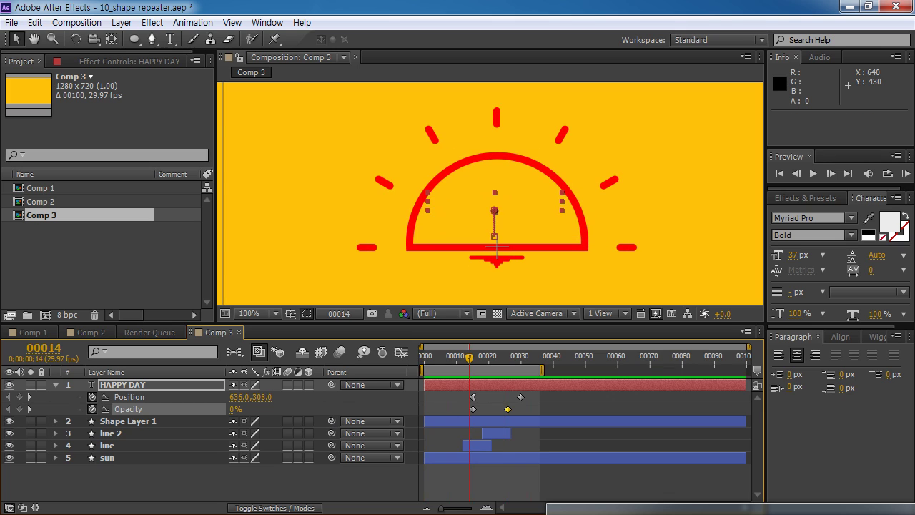